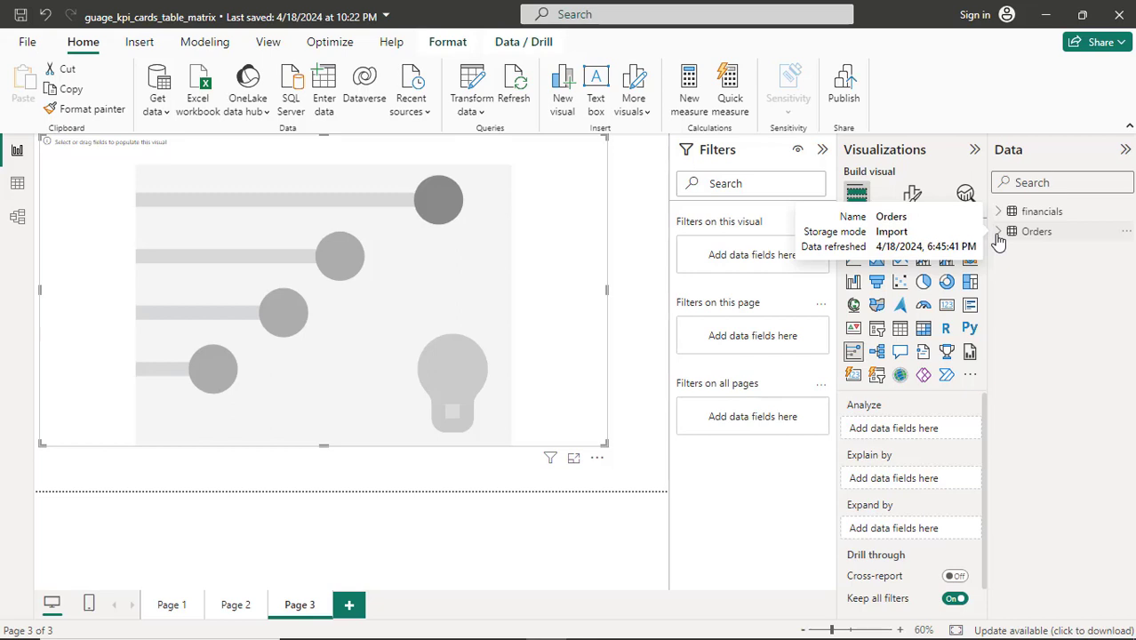
Examine the fields available in the Orders table.
click(998, 233)
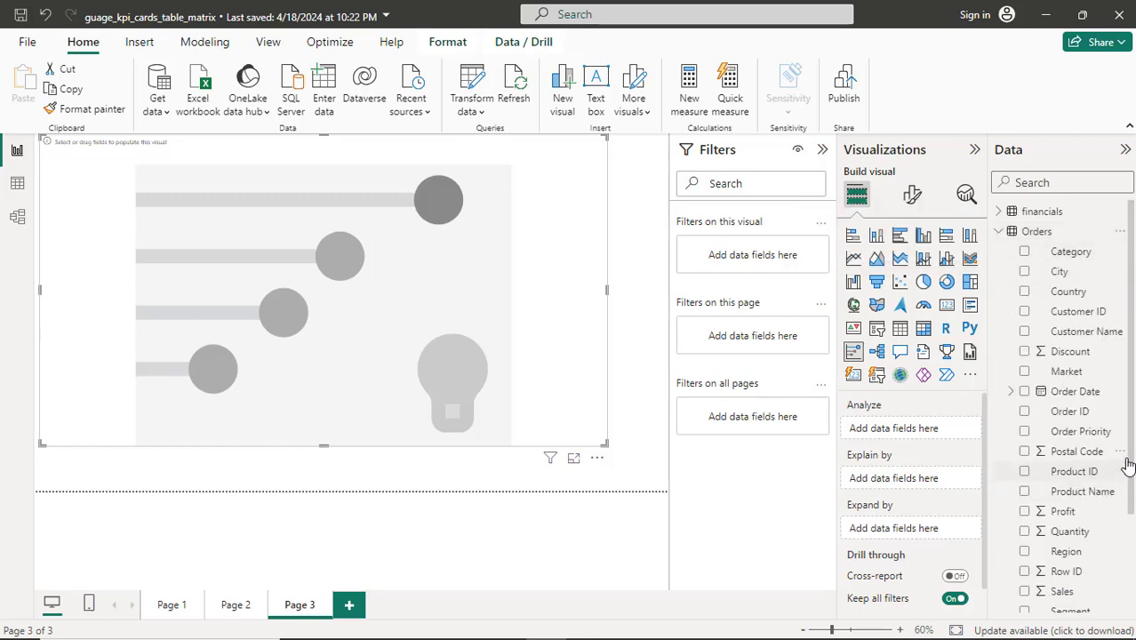
scroll(1127, 464, down, 2)
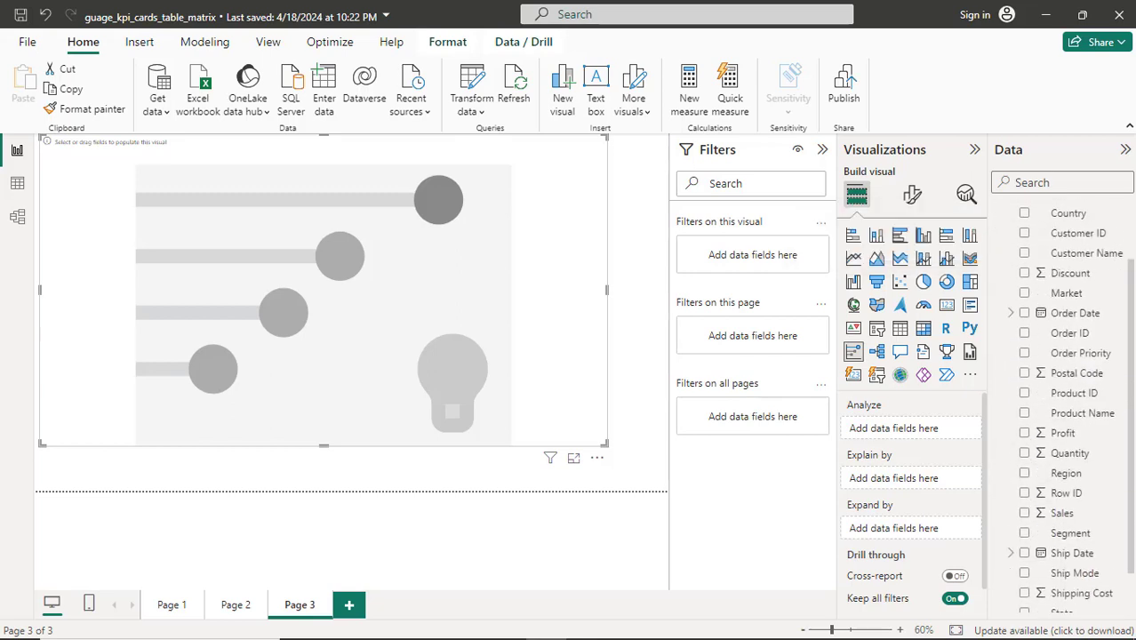
scroll(1131, 569, down, 1)
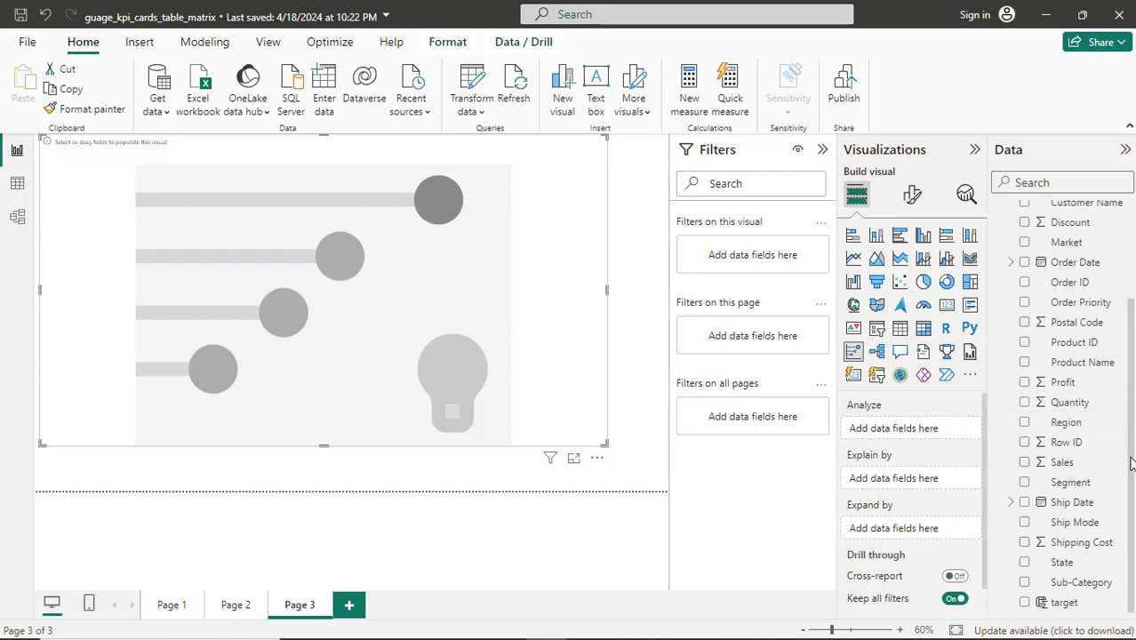
scroll(1131, 464, up, 3)
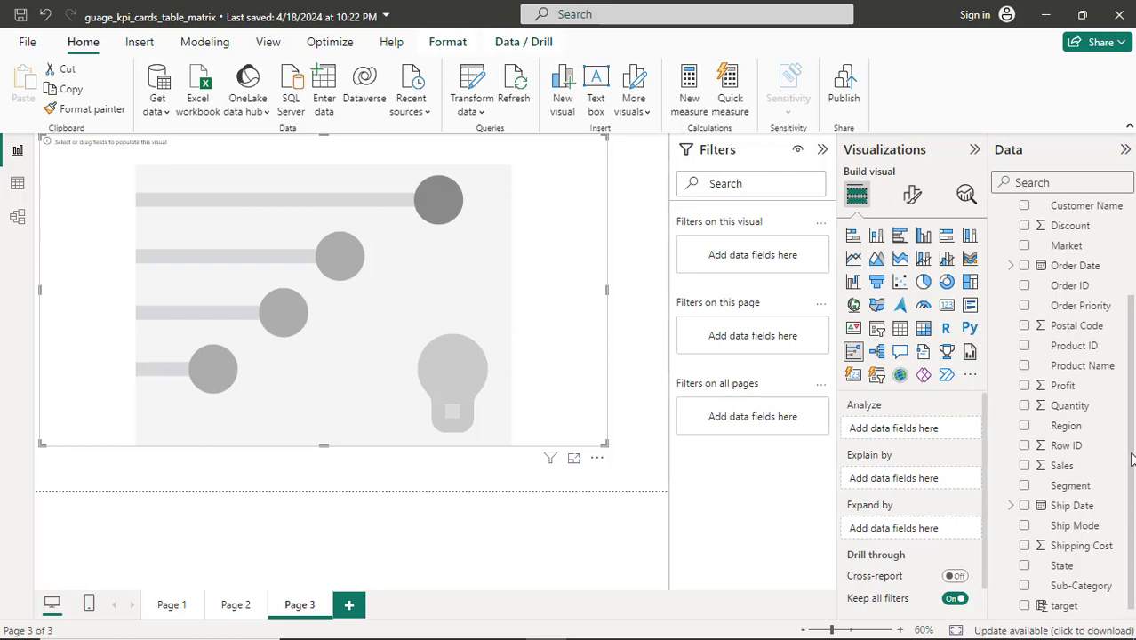
scroll(1066, 406, up, 3)
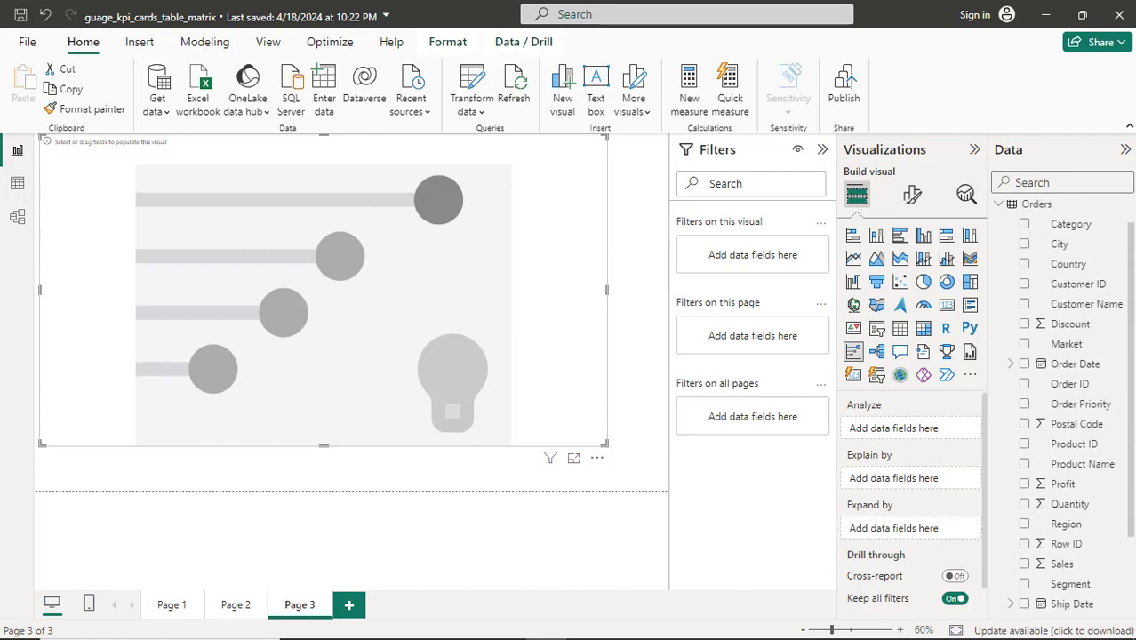
scroll(1131, 403, down, 2)
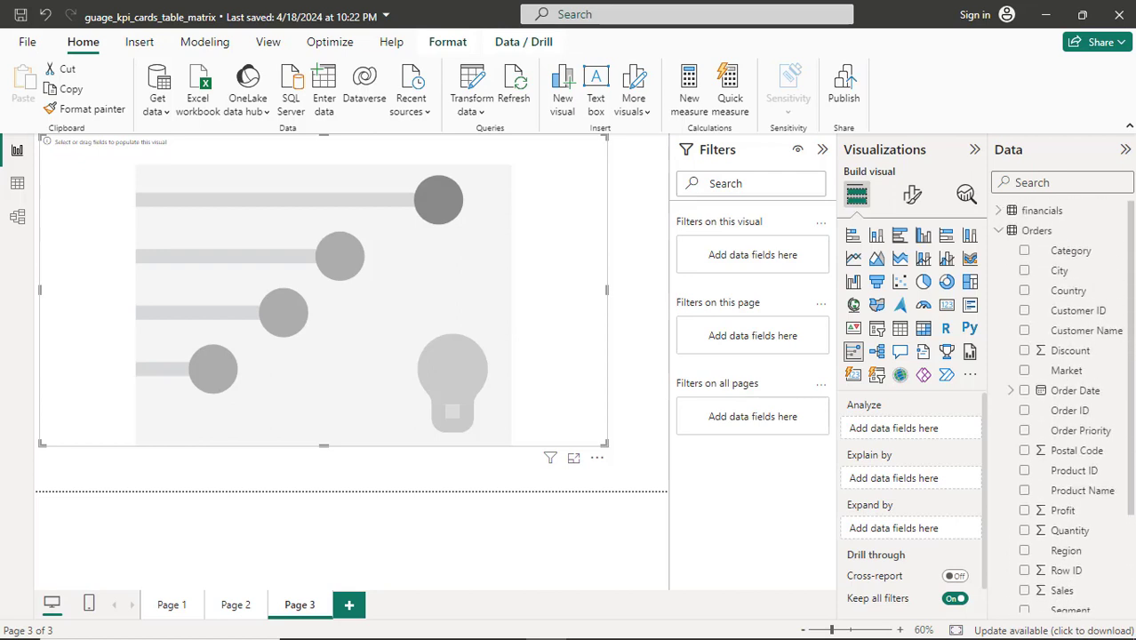
drag(1131, 403, 1121, 465)
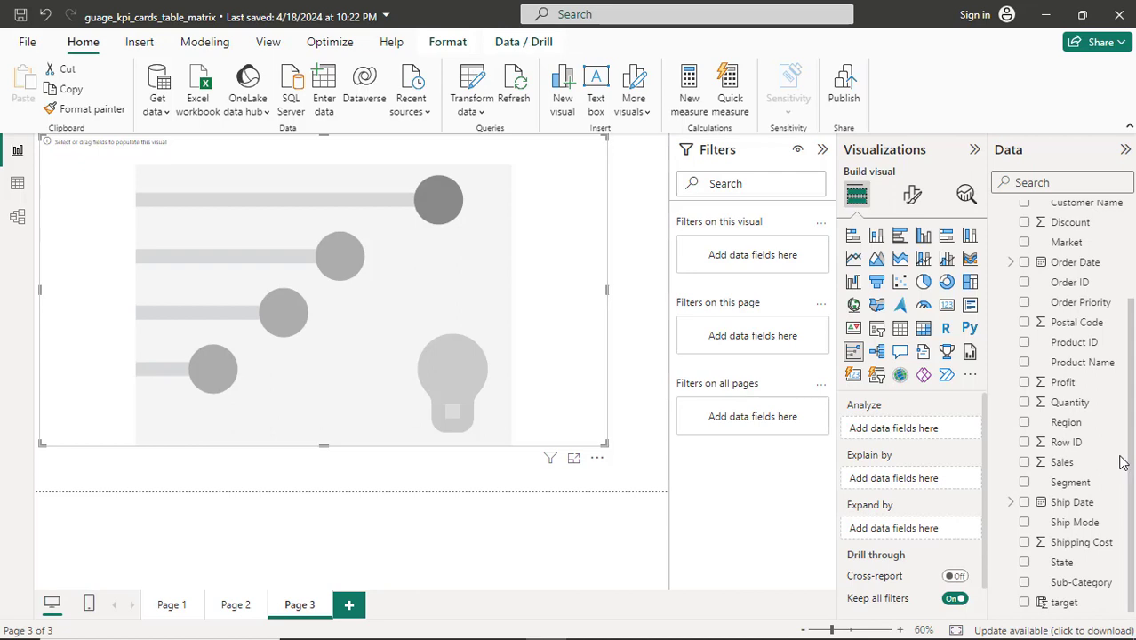
scroll(1121, 462, up, 3)
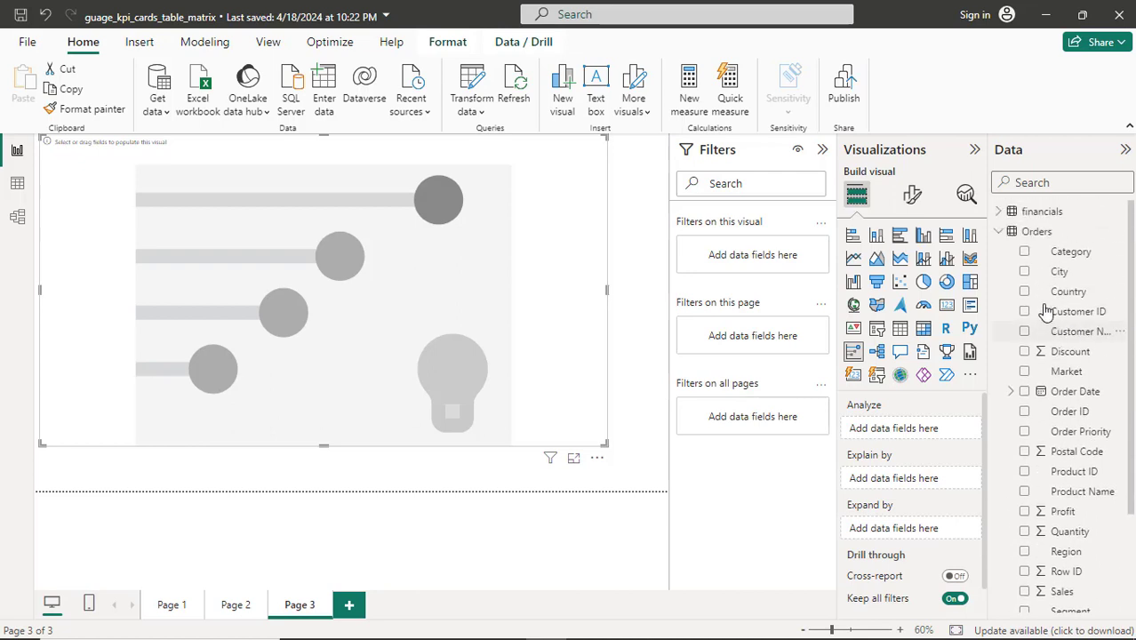
Add the Profit field from the financials table as the field to analyze in the key influencers visual.
click(999, 214)
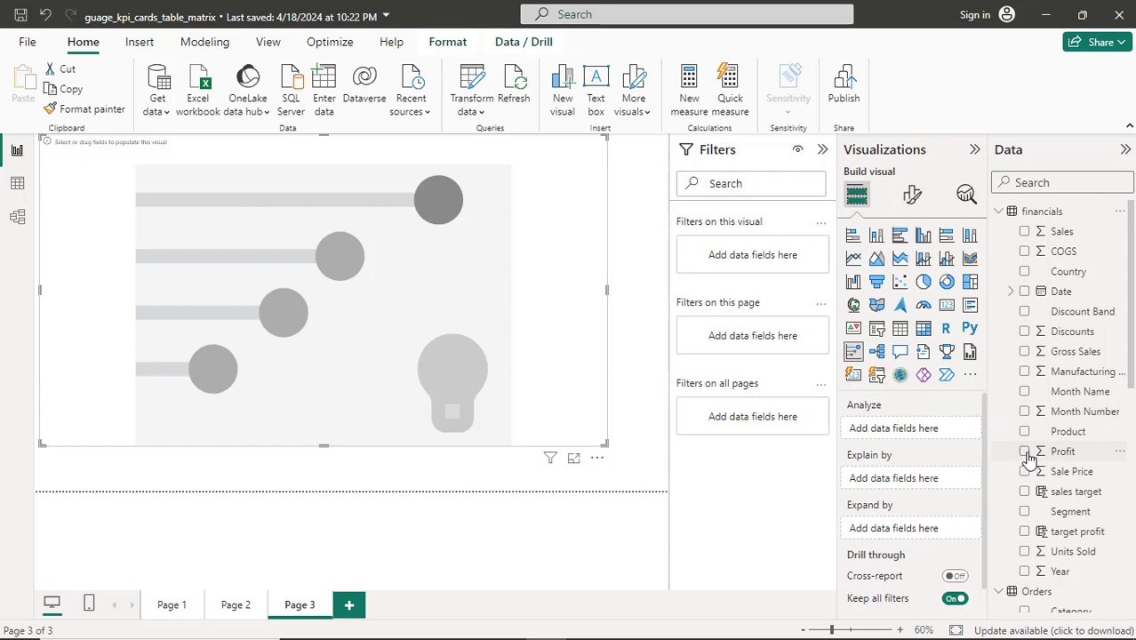
drag(1029, 456, 897, 427)
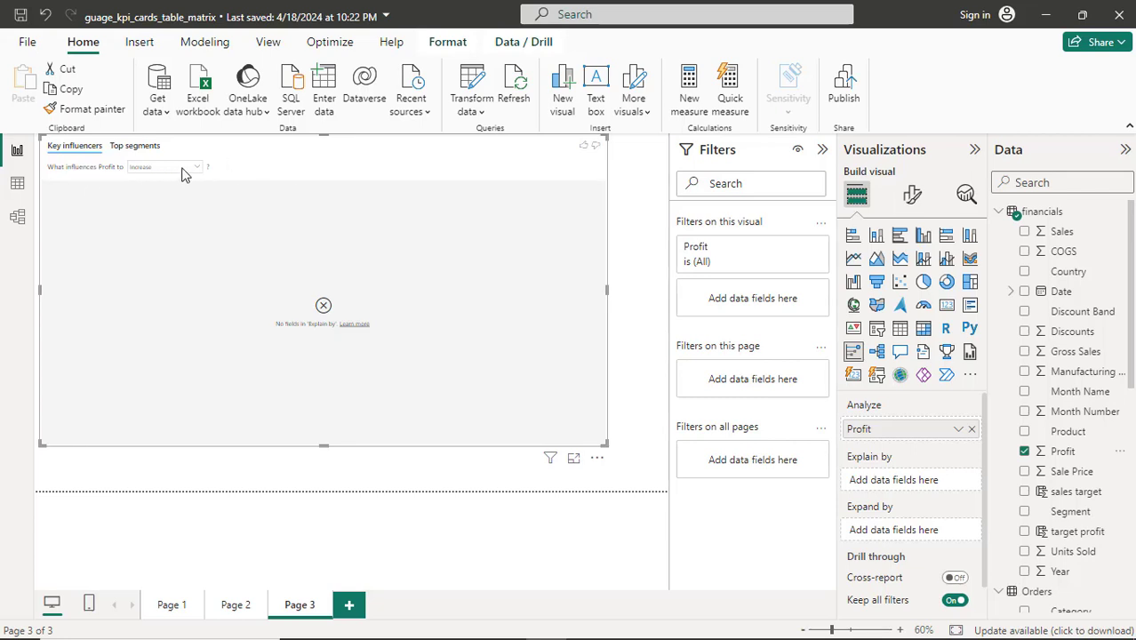
Turn on the title of the key influencers visual in its general formatting options.
click(915, 197)
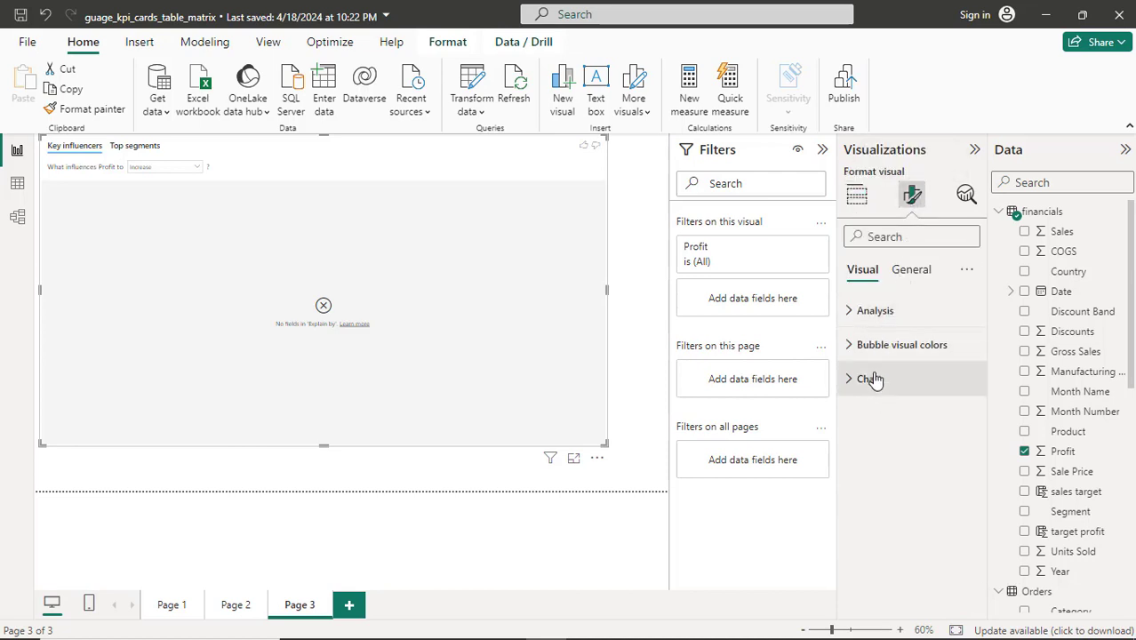
click(852, 313)
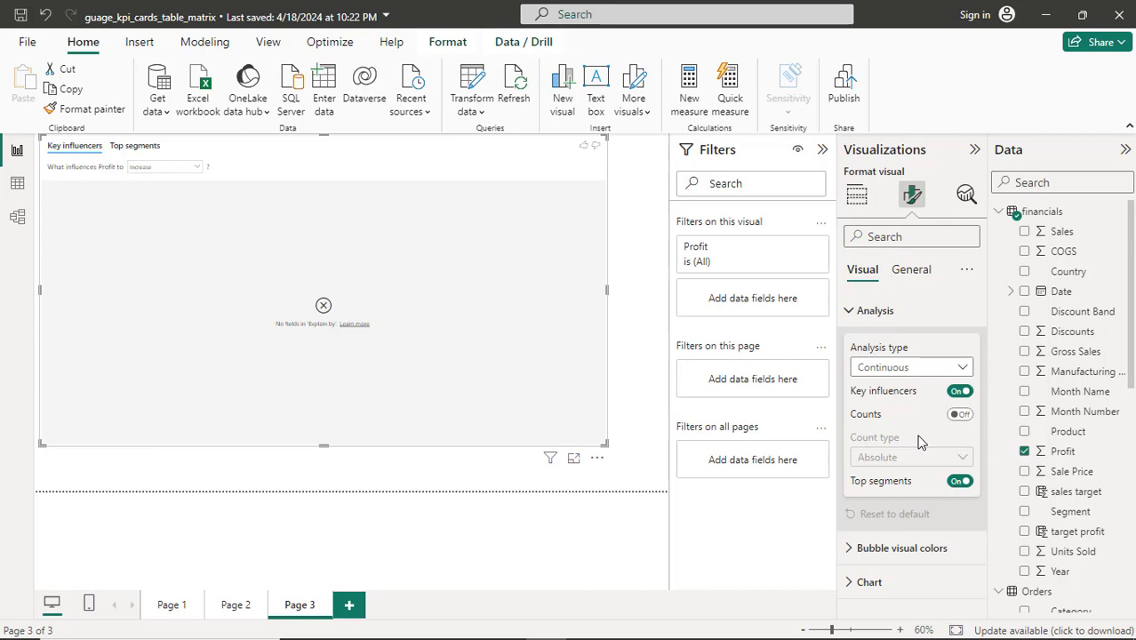
click(857, 582)
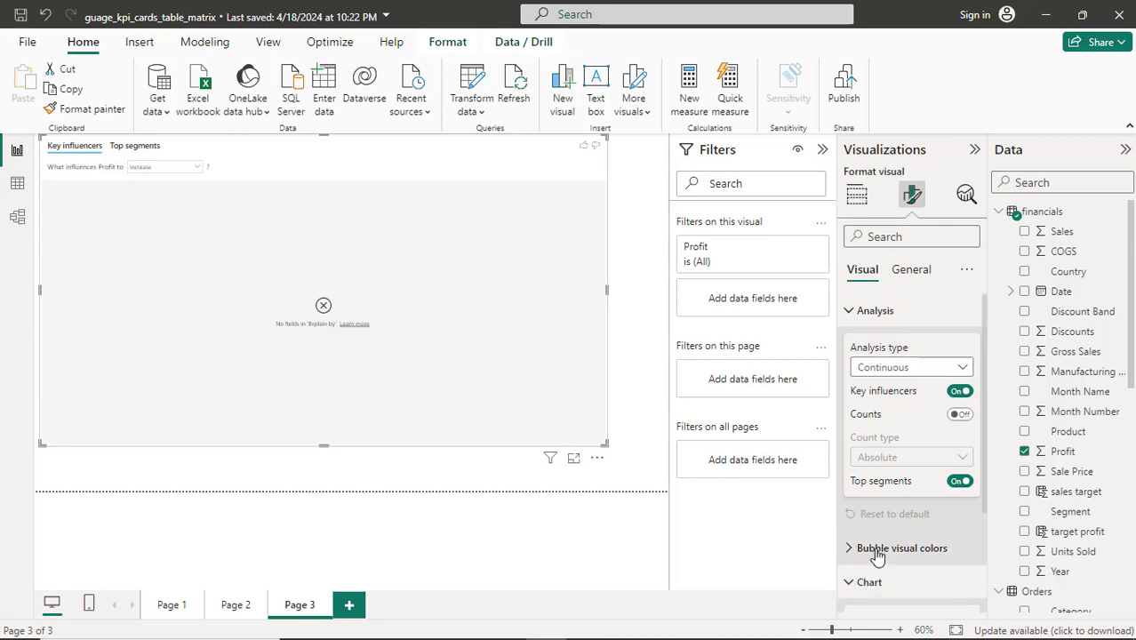
click(913, 275)
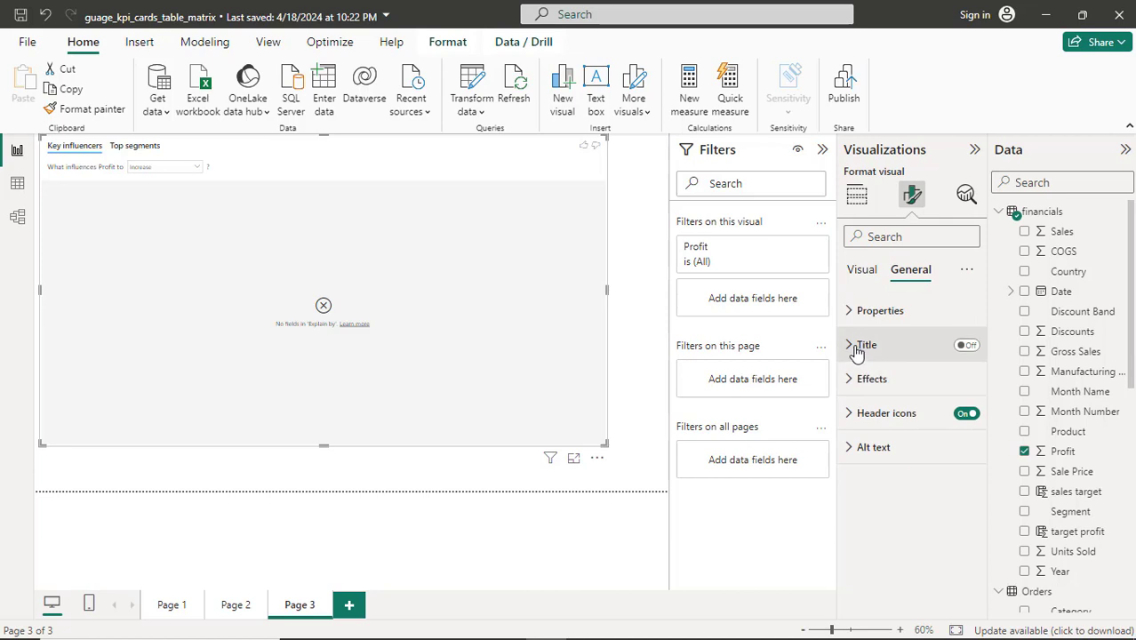
click(969, 347)
click(853, 313)
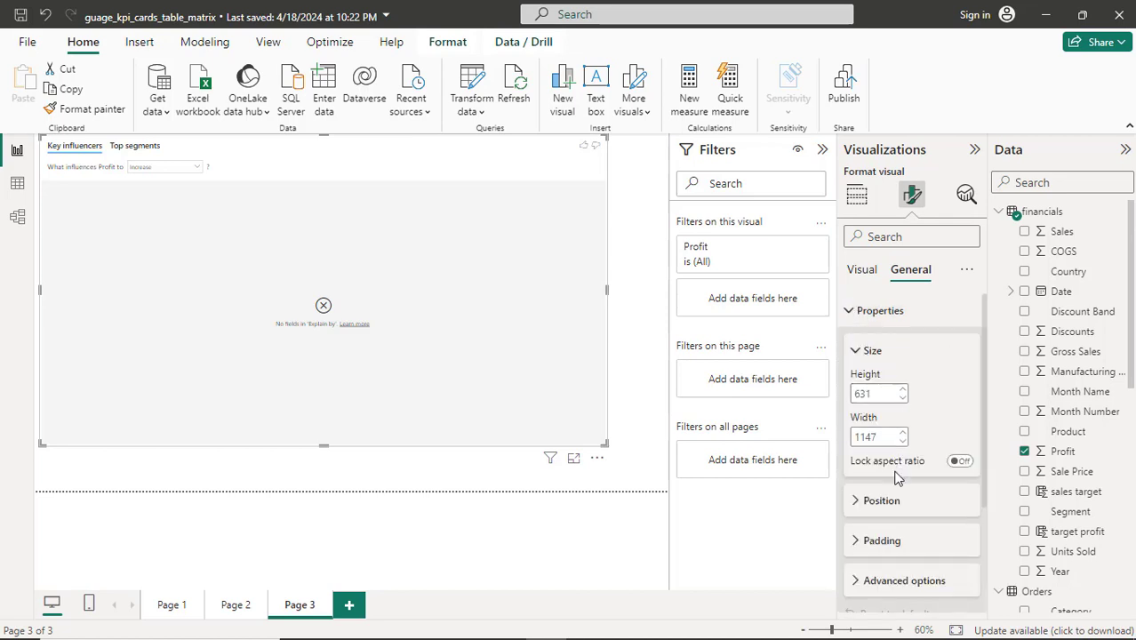
scroll(898, 479, down, 3)
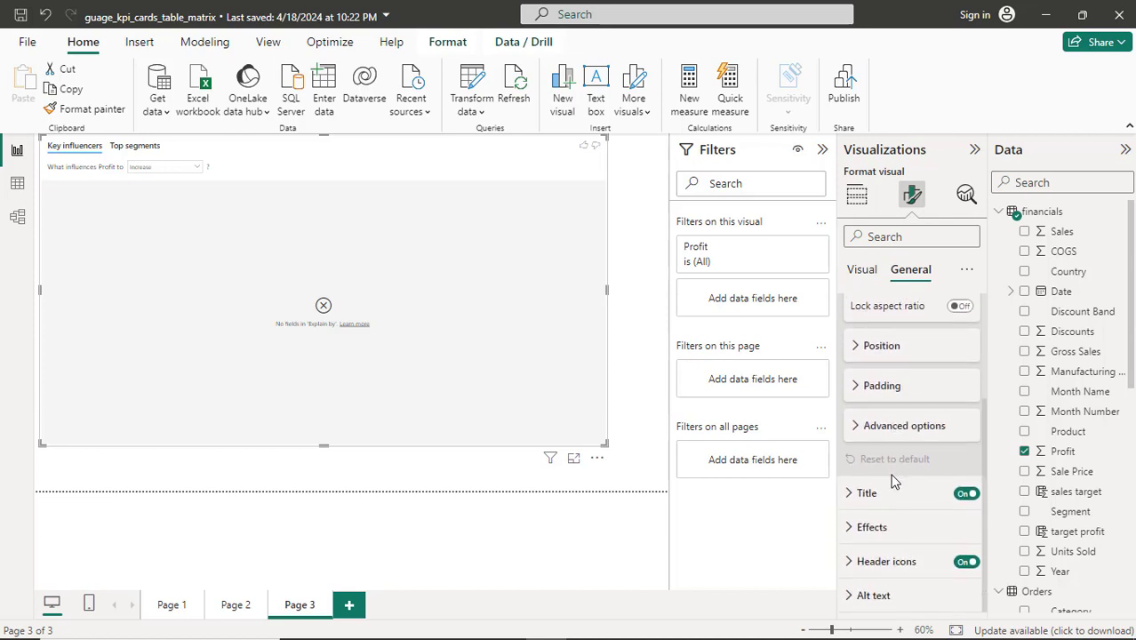
Set the visual's title text to "Profit increase or decrease".
click(851, 494)
scroll(872, 508, down, 3)
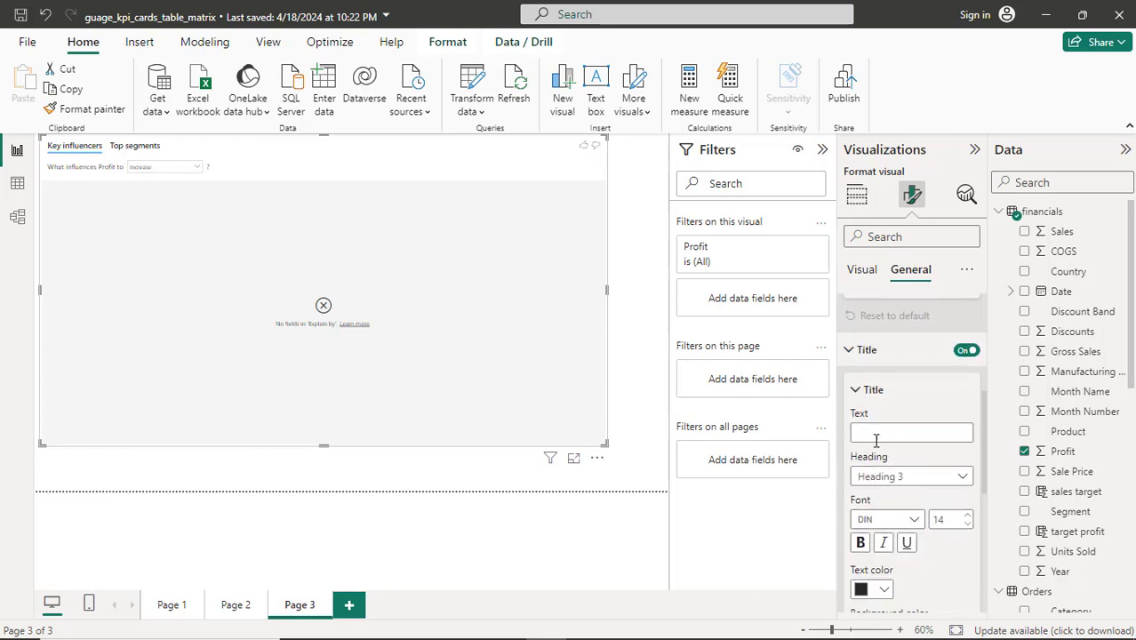
click(902, 434)
text(for)
key(BackSpace)
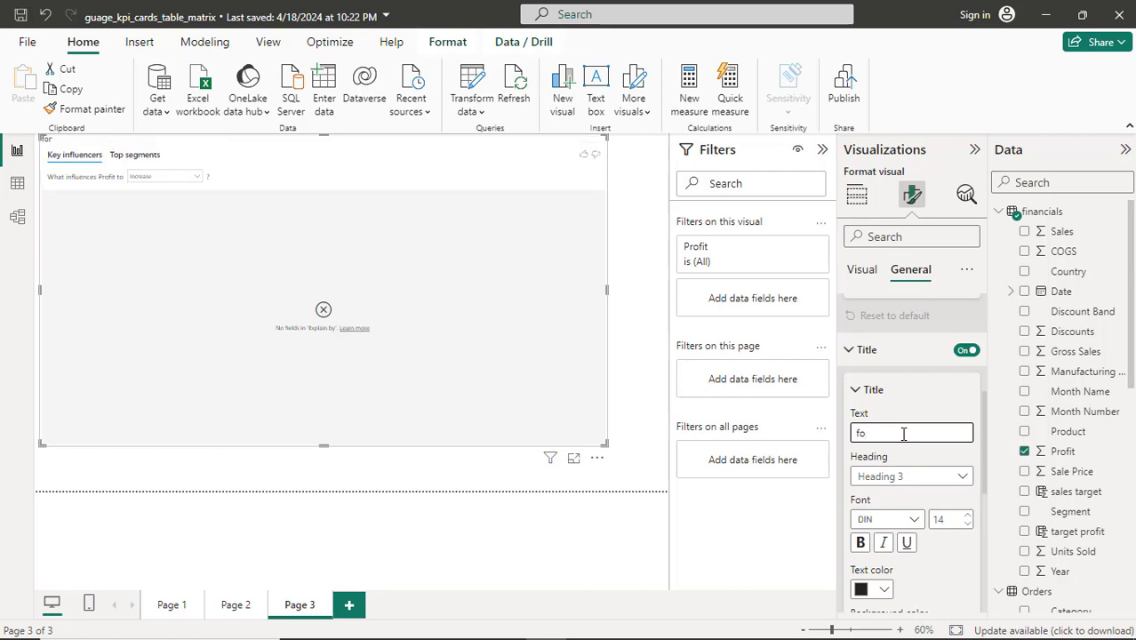
text(Profit increa)
text(se or dec)
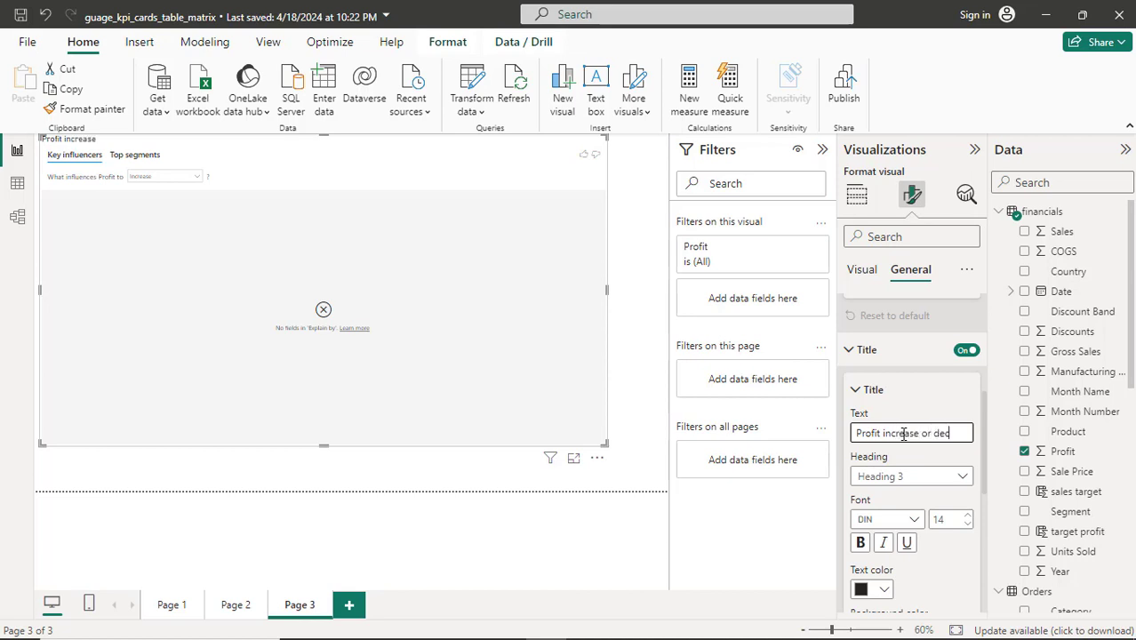
text(rease)
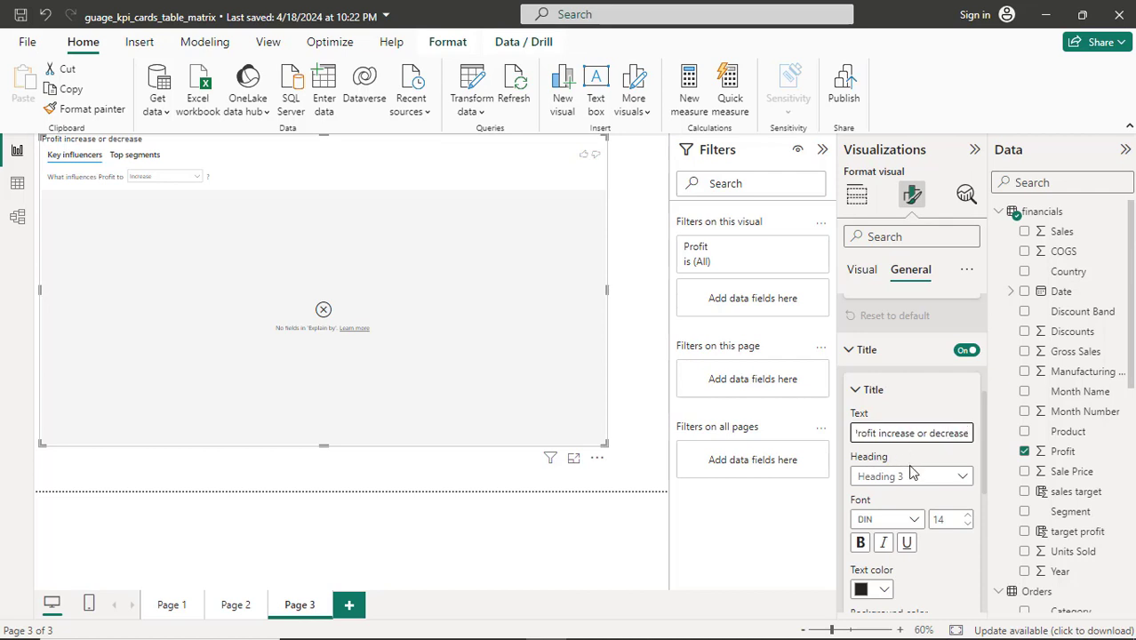
Center the visual's title, make it bold and set its font size to 15.
scroll(911, 473, down, 3)
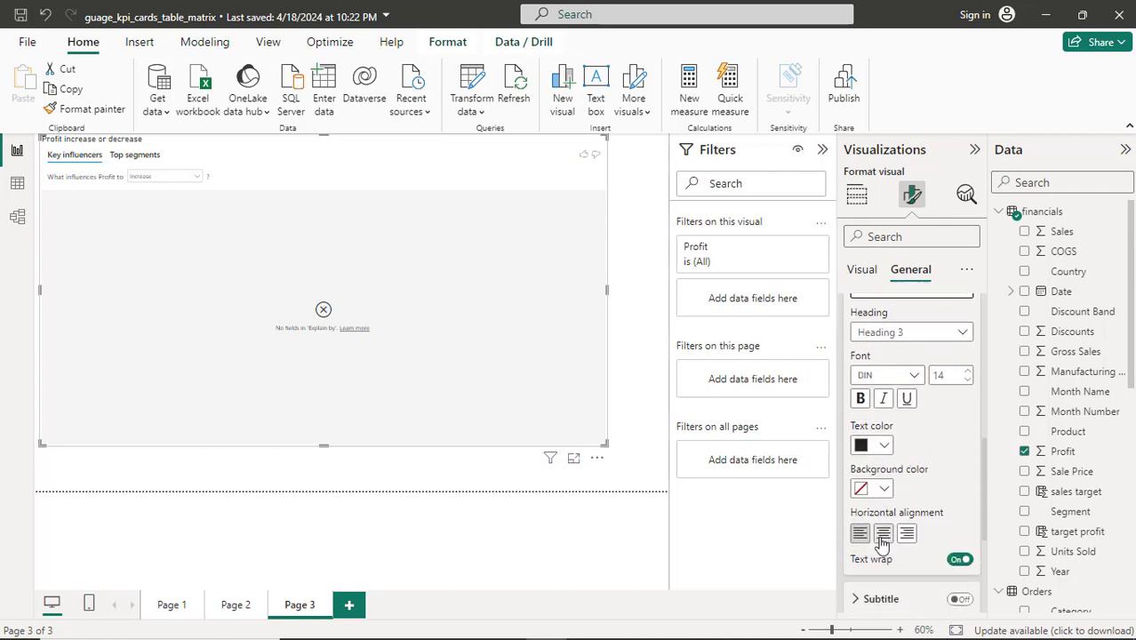
click(884, 532)
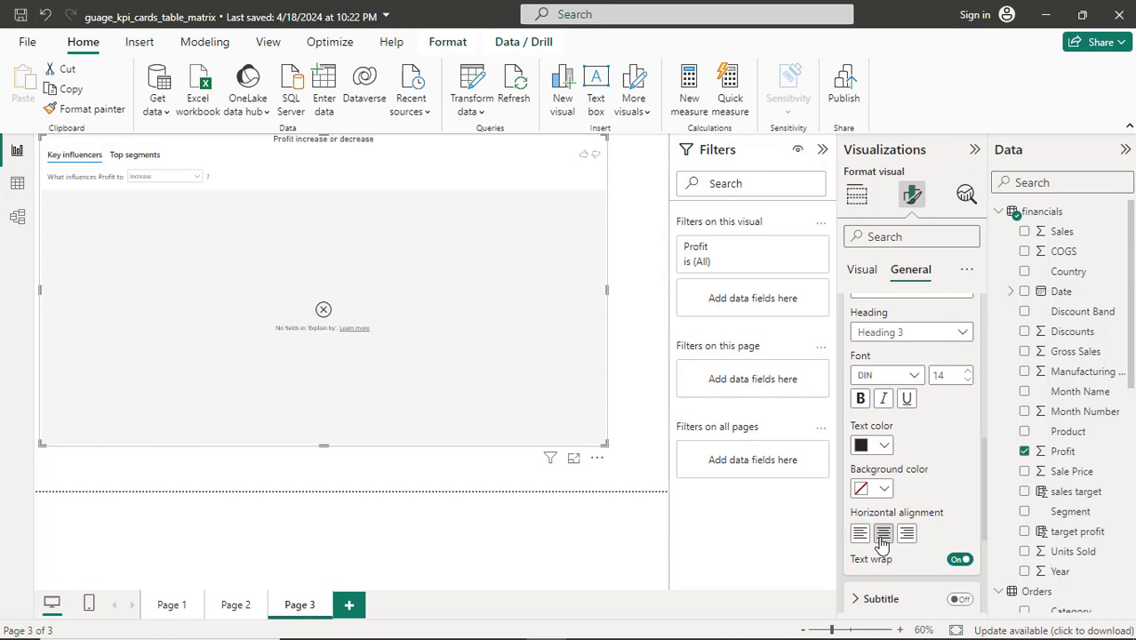
click(861, 399)
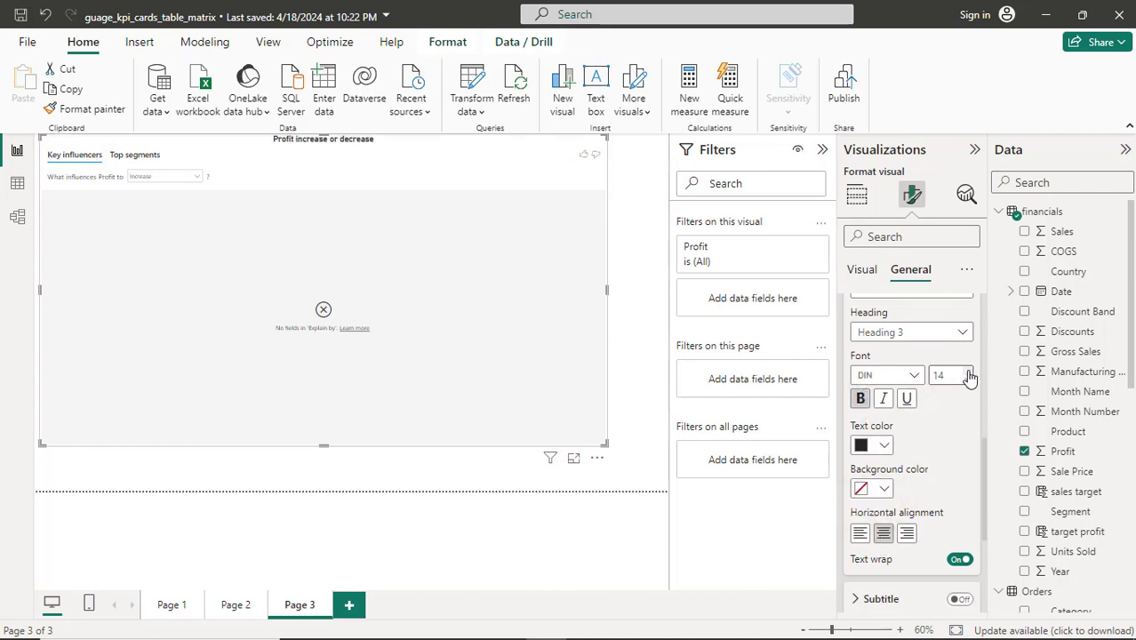
click(968, 372)
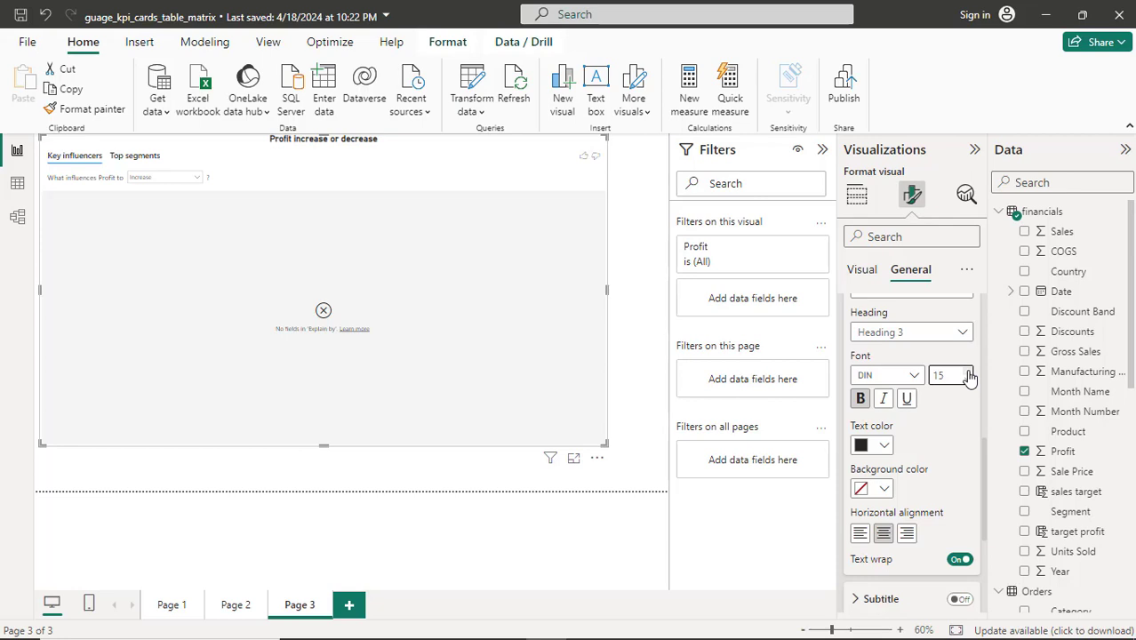
scroll(958, 327, up, 3)
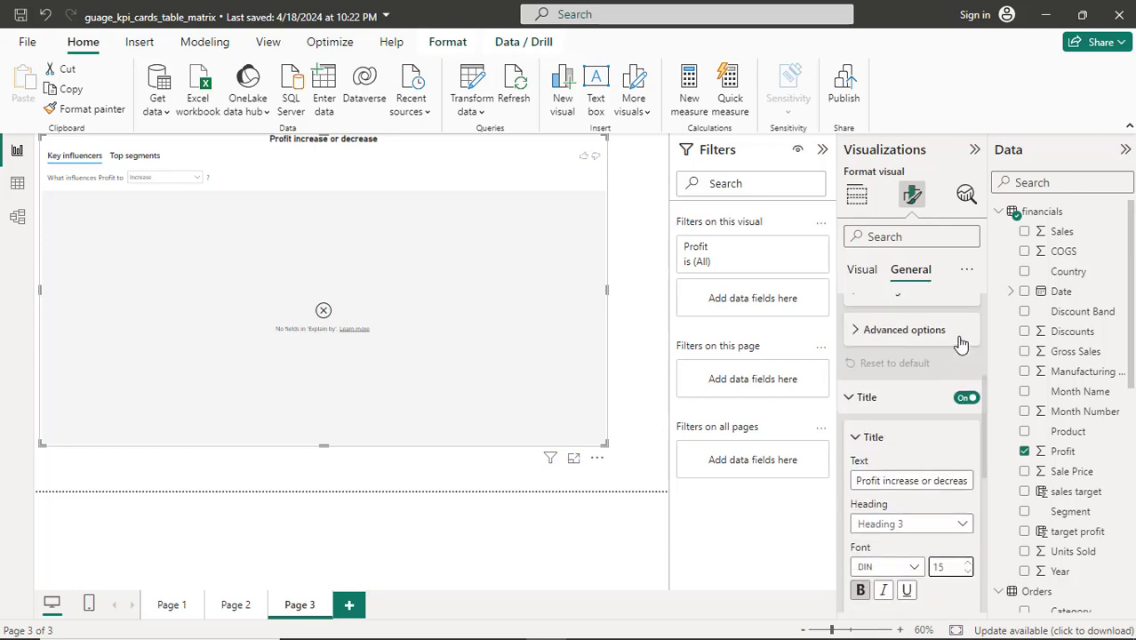
click(856, 397)
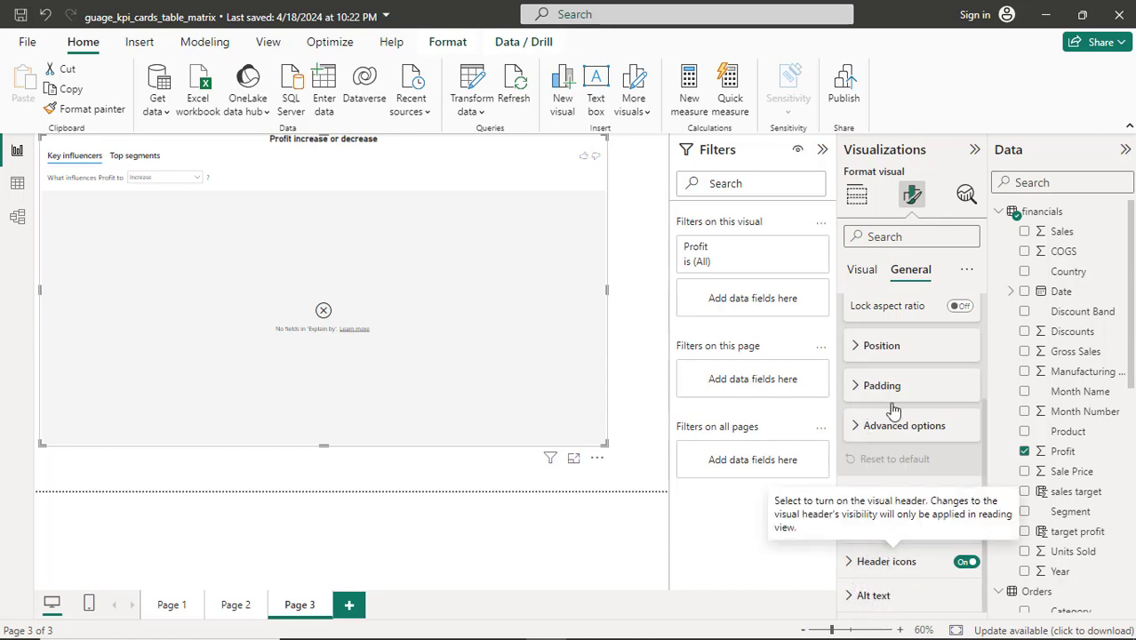
Examine the visual-specific formatting options for analysis, bubble visual colors, chart data color and reference line.
click(862, 271)
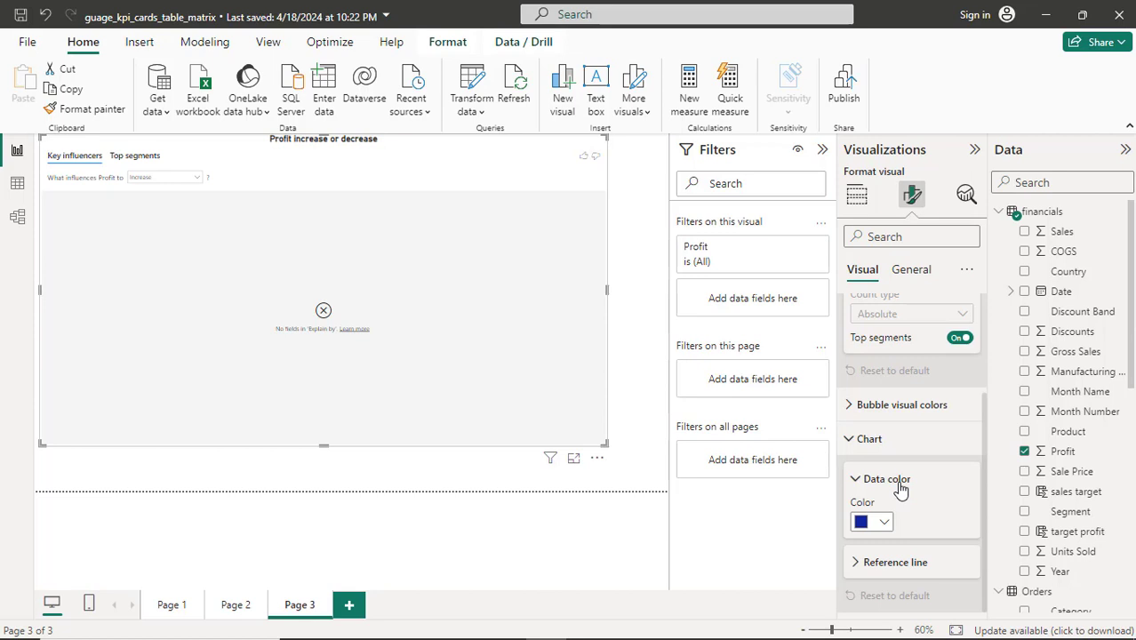
click(857, 565)
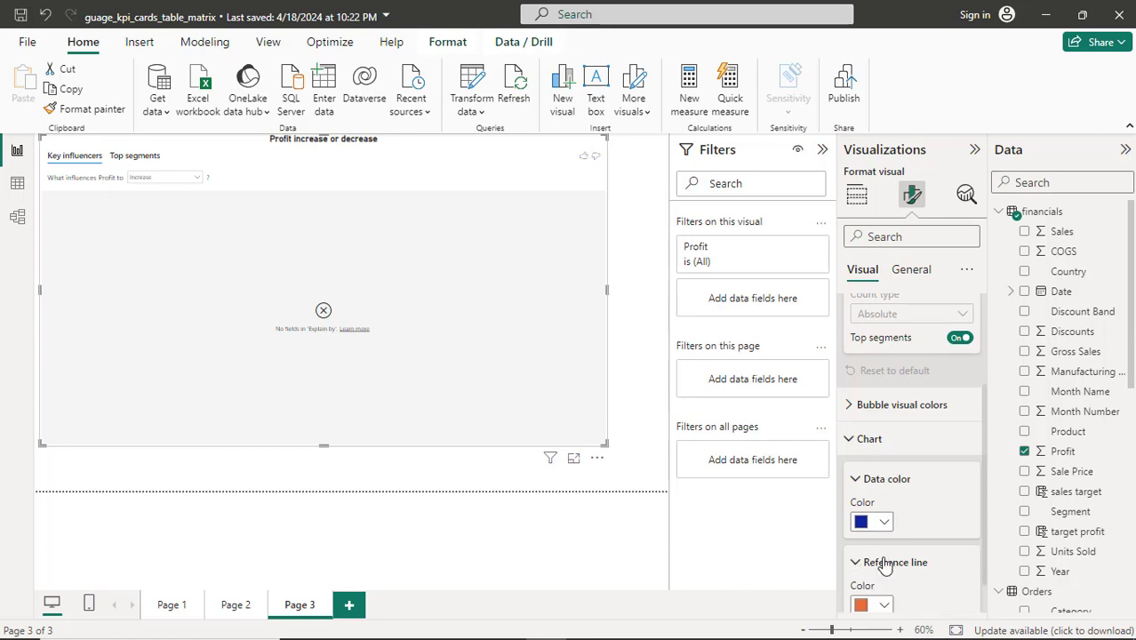
scroll(884, 565, down, 1)
scroll(884, 564, up, 3)
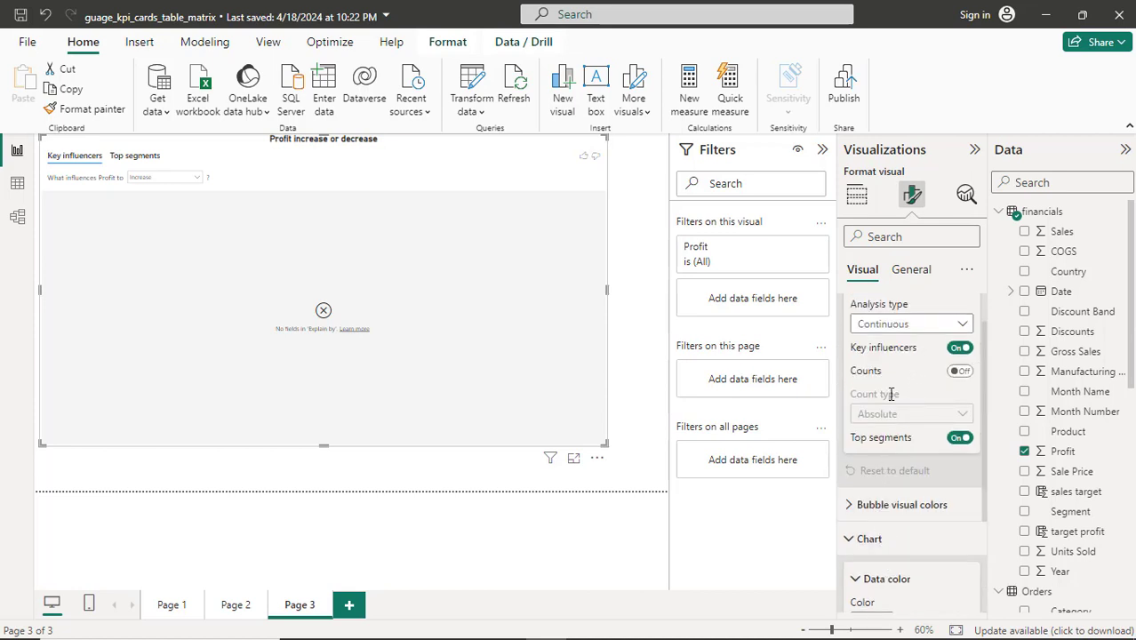
click(849, 506)
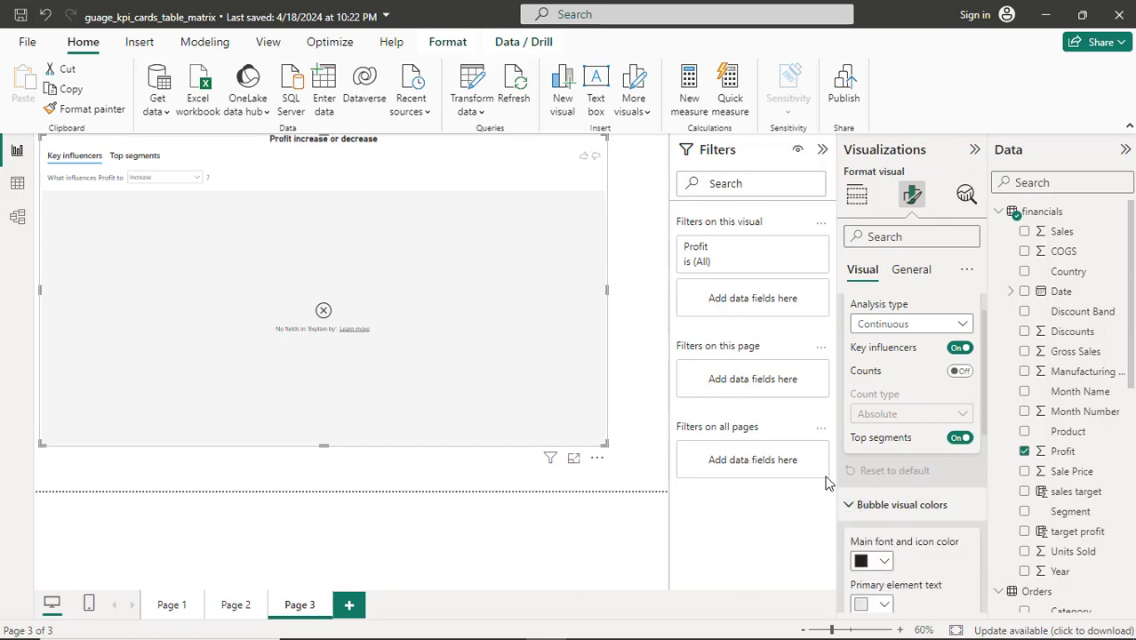
scroll(884, 506, down, 5)
scroll(890, 507, up, 5)
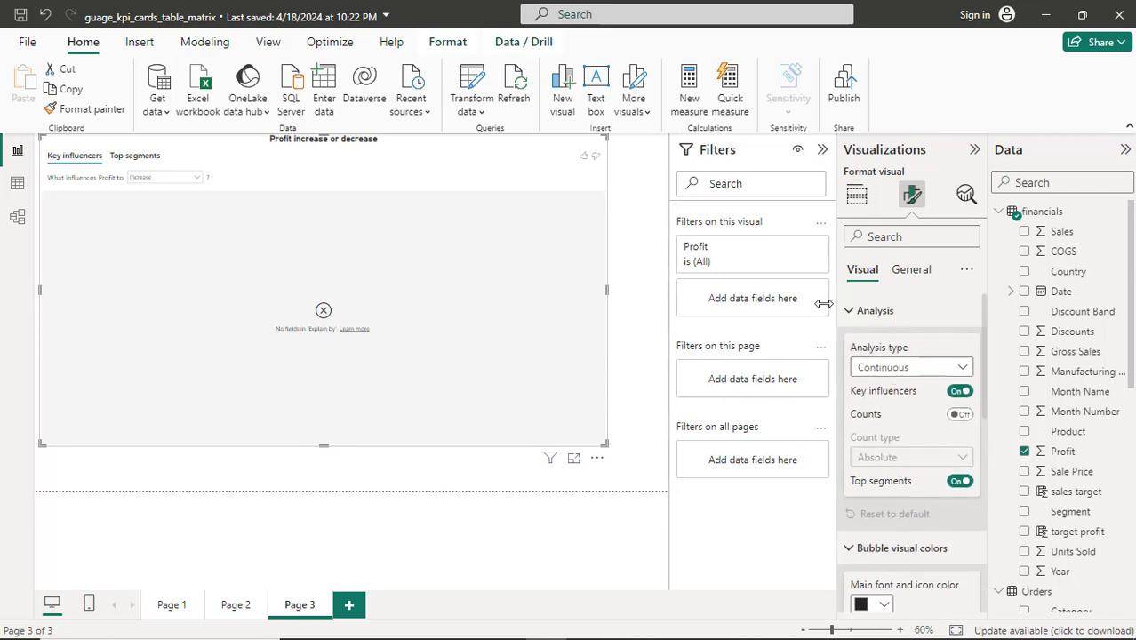
click(849, 311)
click(854, 347)
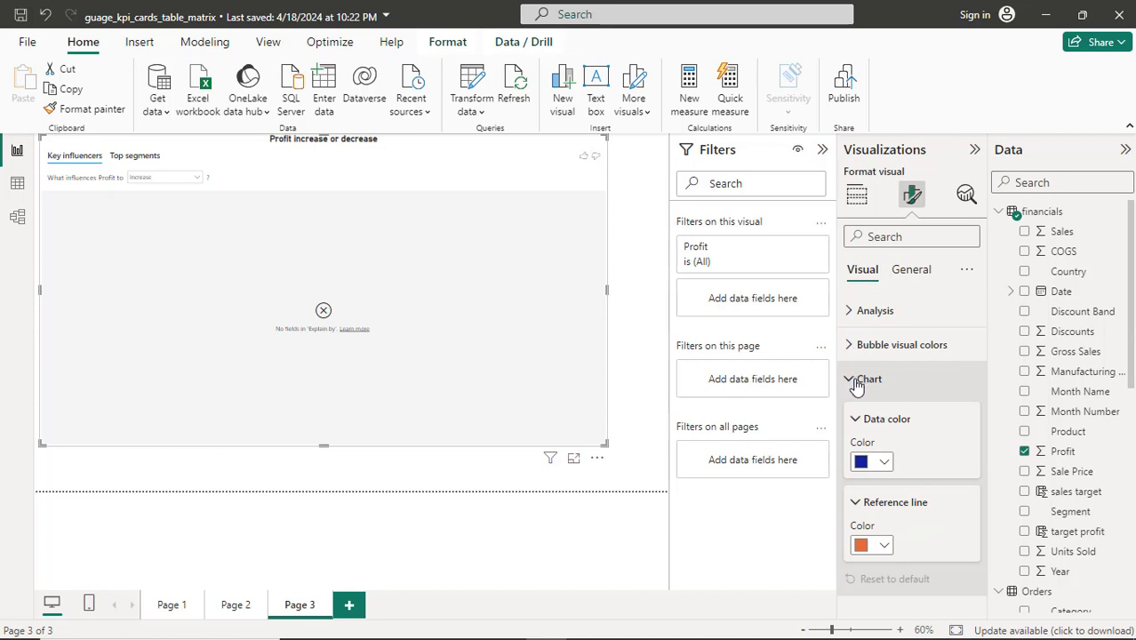
click(853, 380)
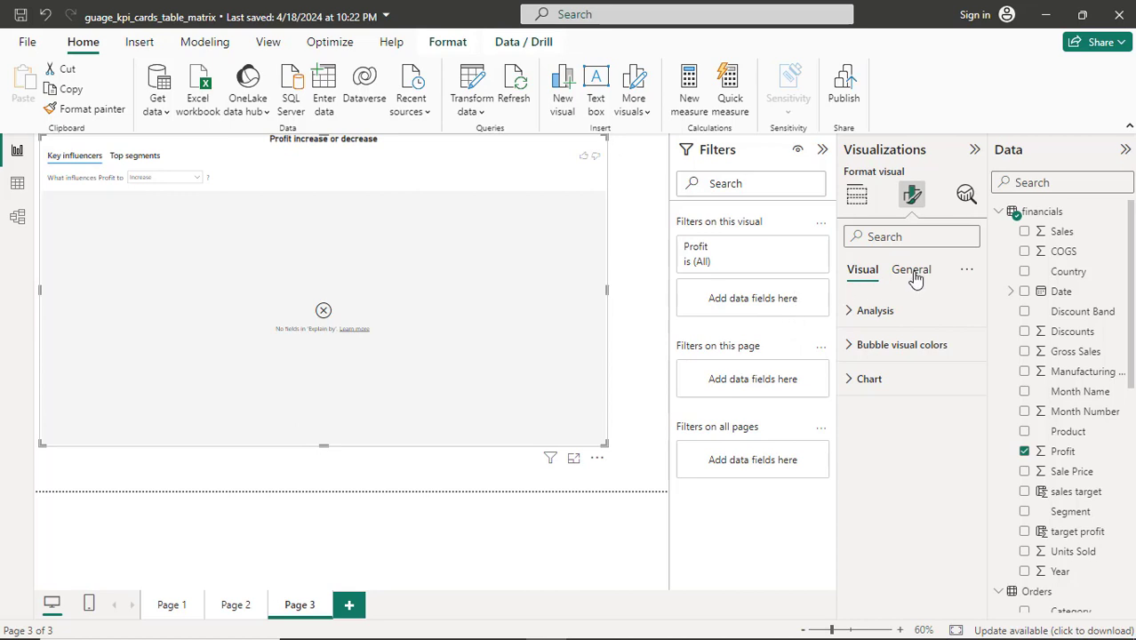
Add the Discounts field from the financials table as the Explain by field of the key influencers visual.
click(856, 197)
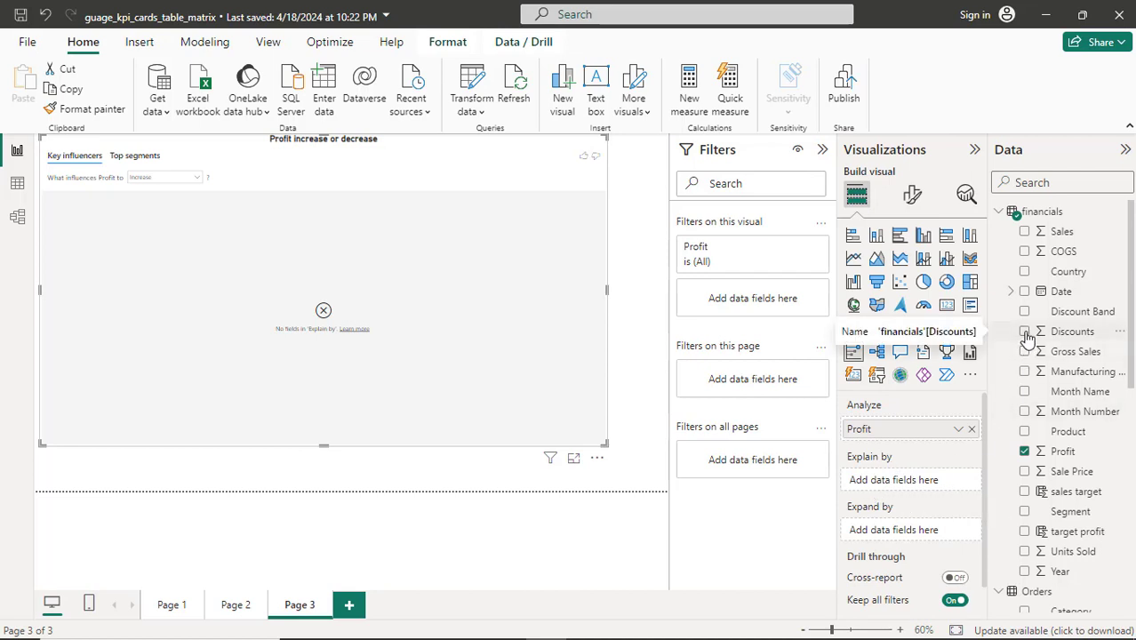
drag(1026, 336, 895, 490)
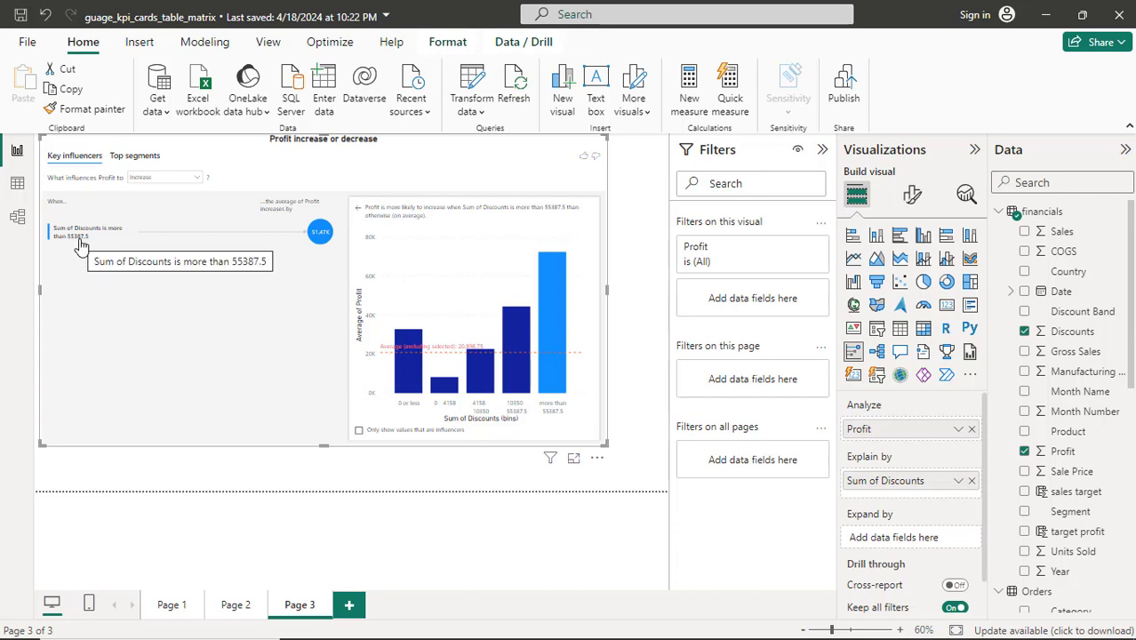
Inspect the Discounts influencer bubble and the average profit details of the lowest discount bins in its column chart.
click(322, 232)
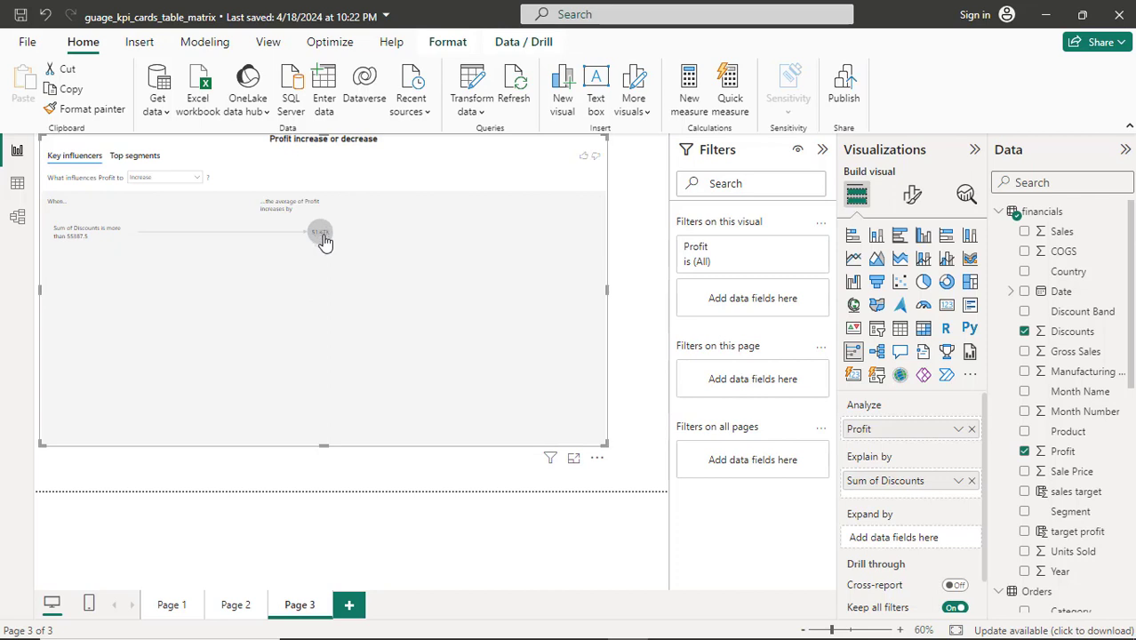
click(324, 238)
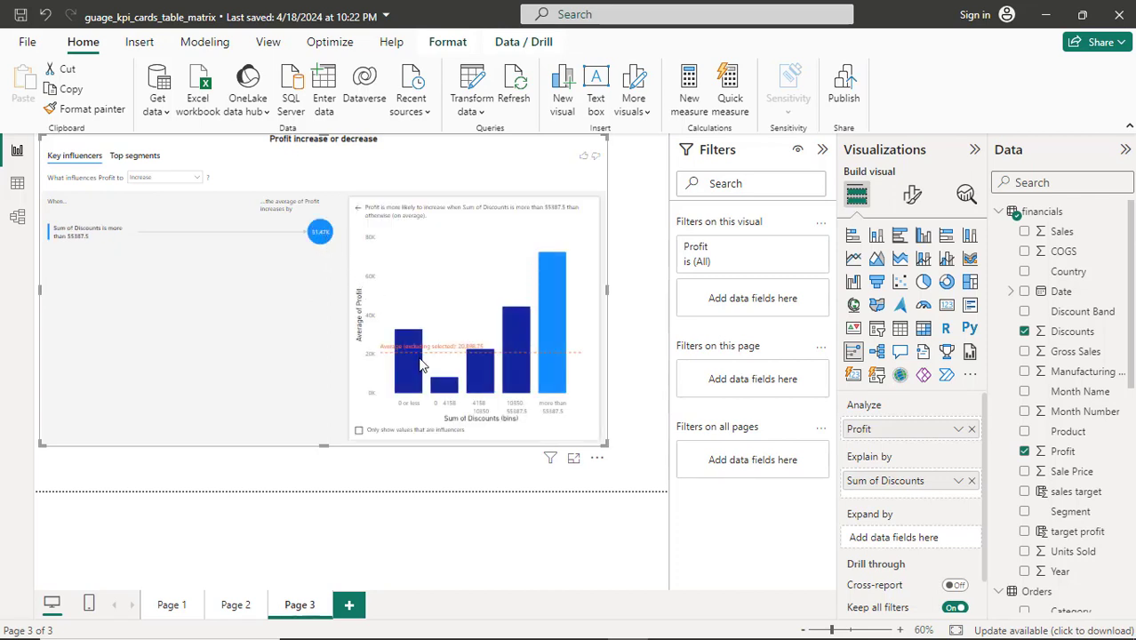
mouse_move(413, 377)
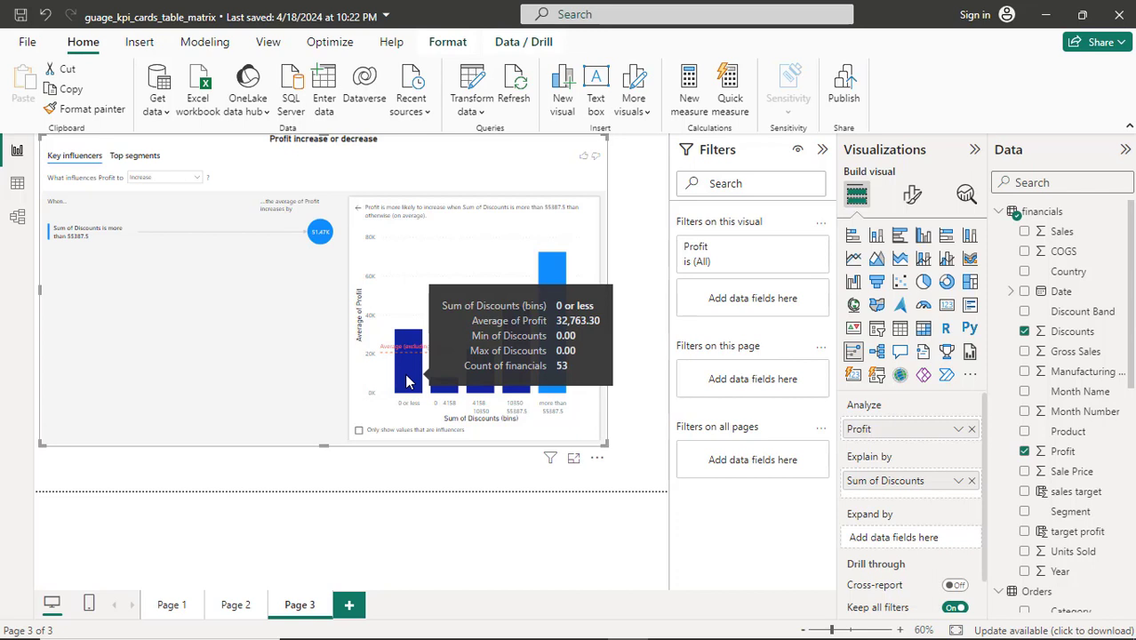
mouse_move(441, 388)
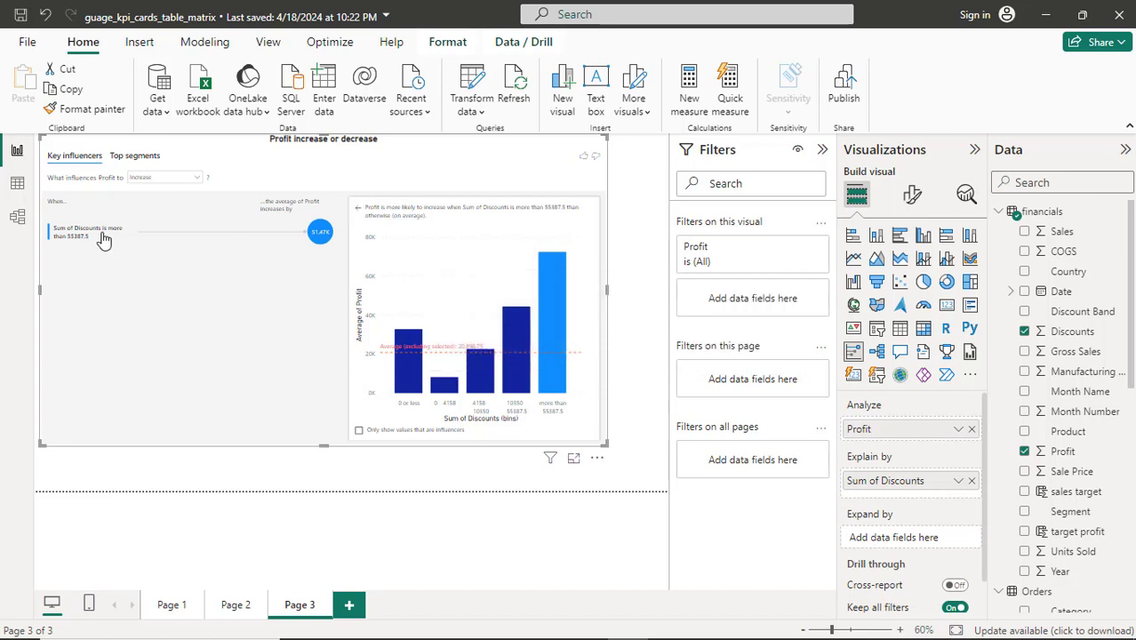
Switch the key influencers analysis to what makes Profit decrease and inspect the columns of the discount bins.
click(201, 178)
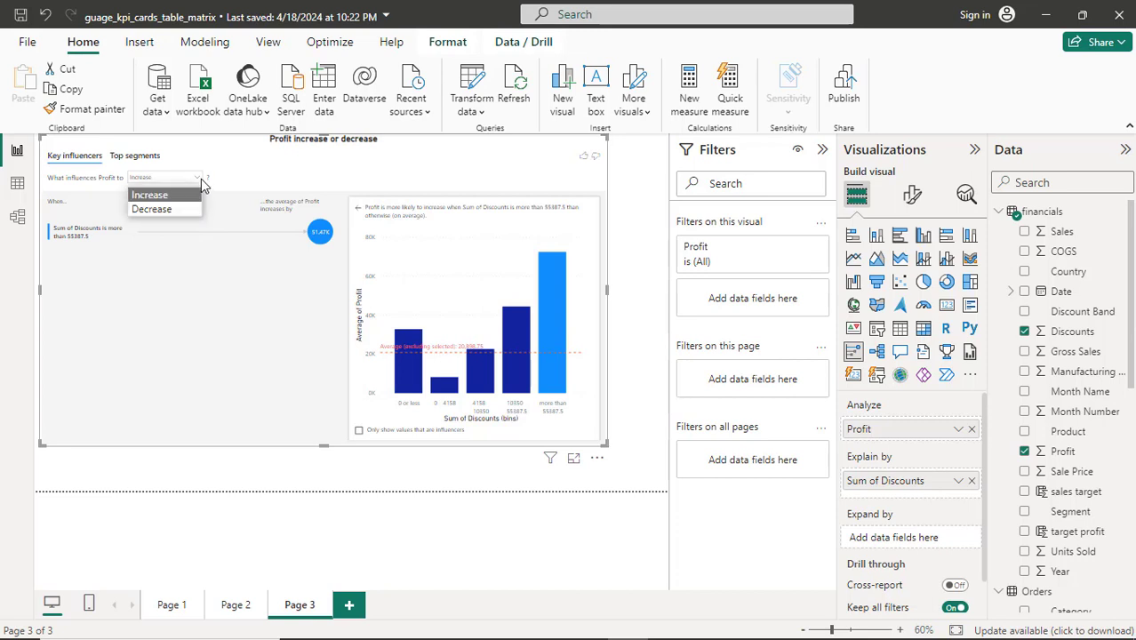
click(182, 212)
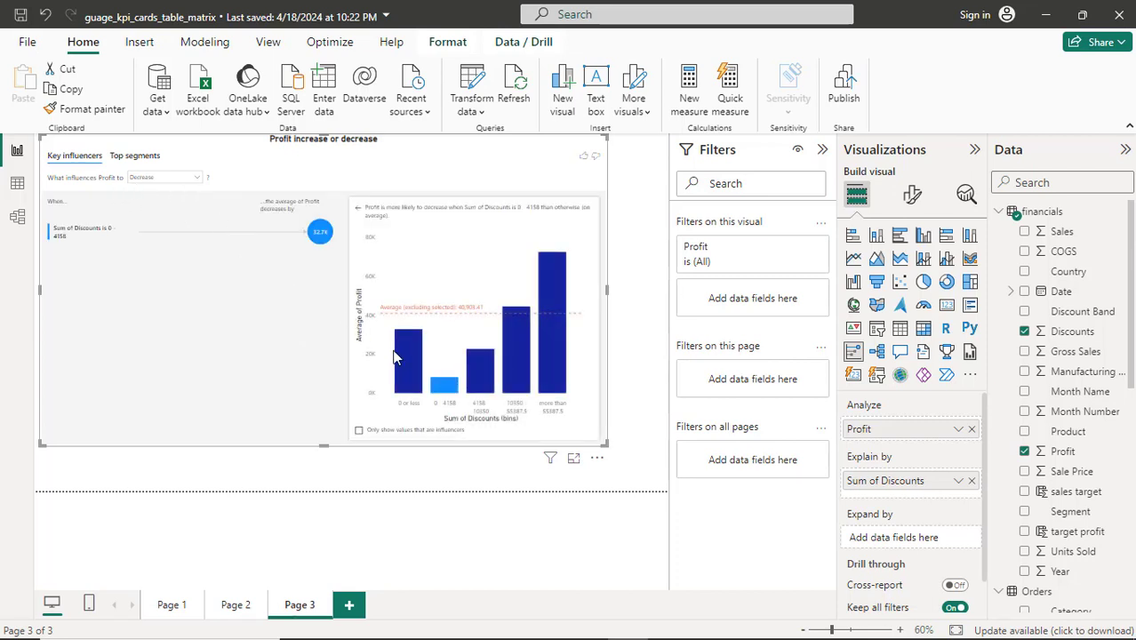
mouse_move(408, 361)
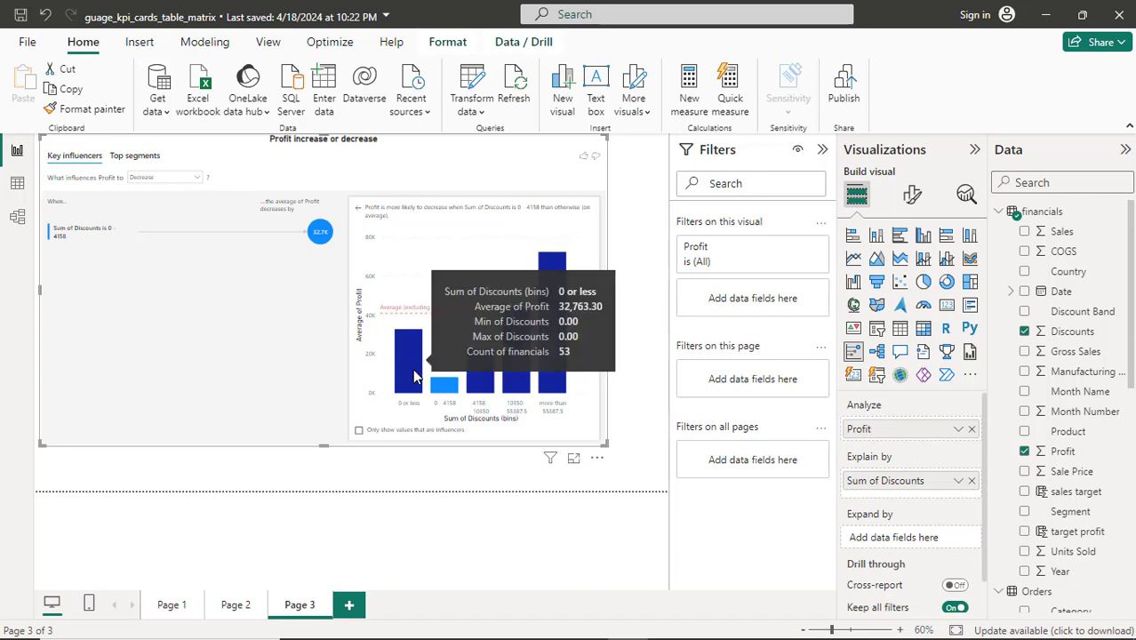
mouse_move(442, 392)
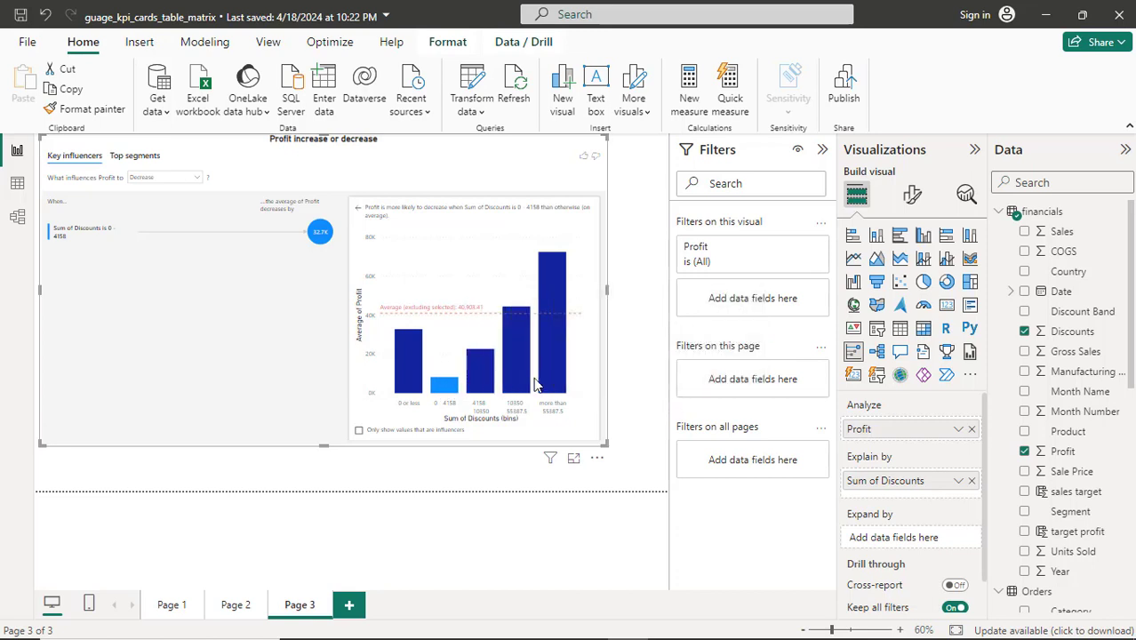
mouse_move(548, 378)
Set the color of the chart's reference line to black.
click(915, 199)
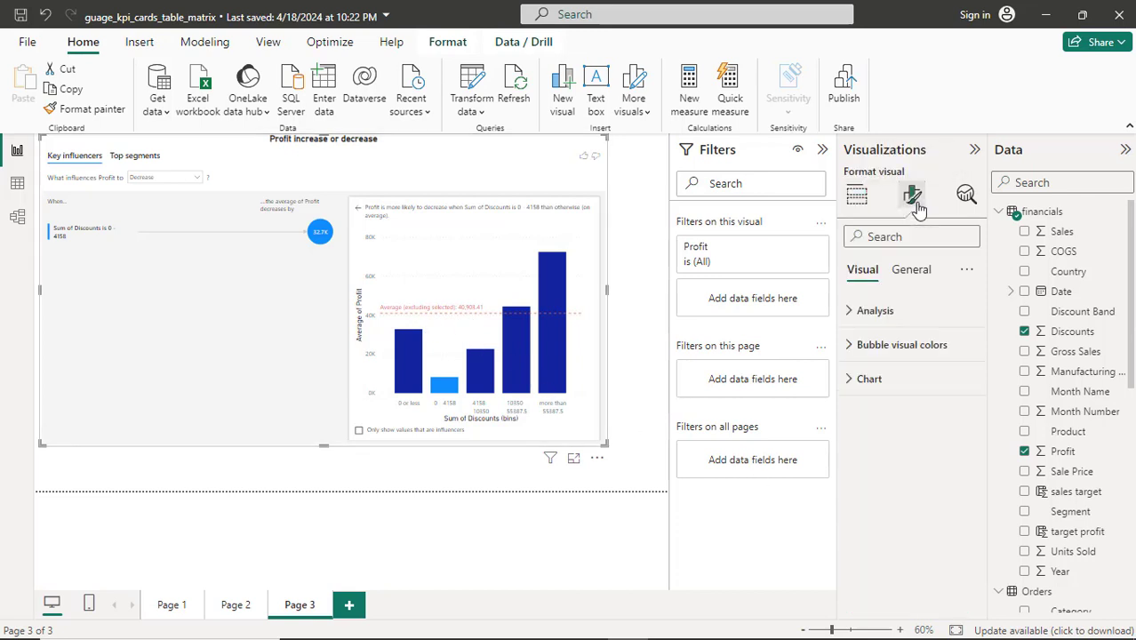
click(852, 381)
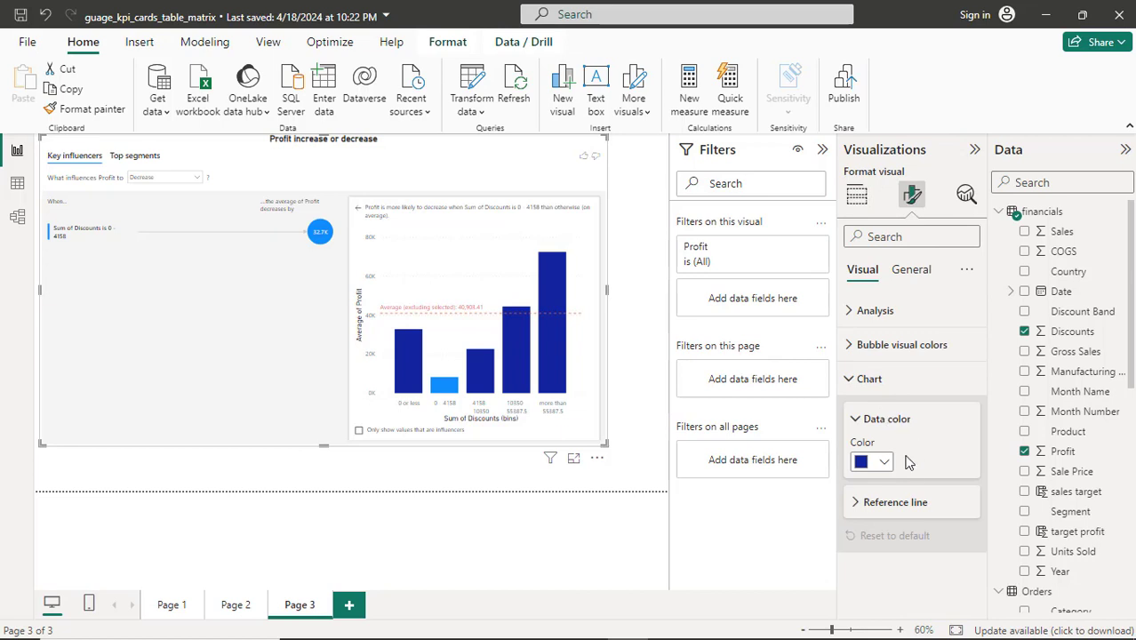
click(859, 504)
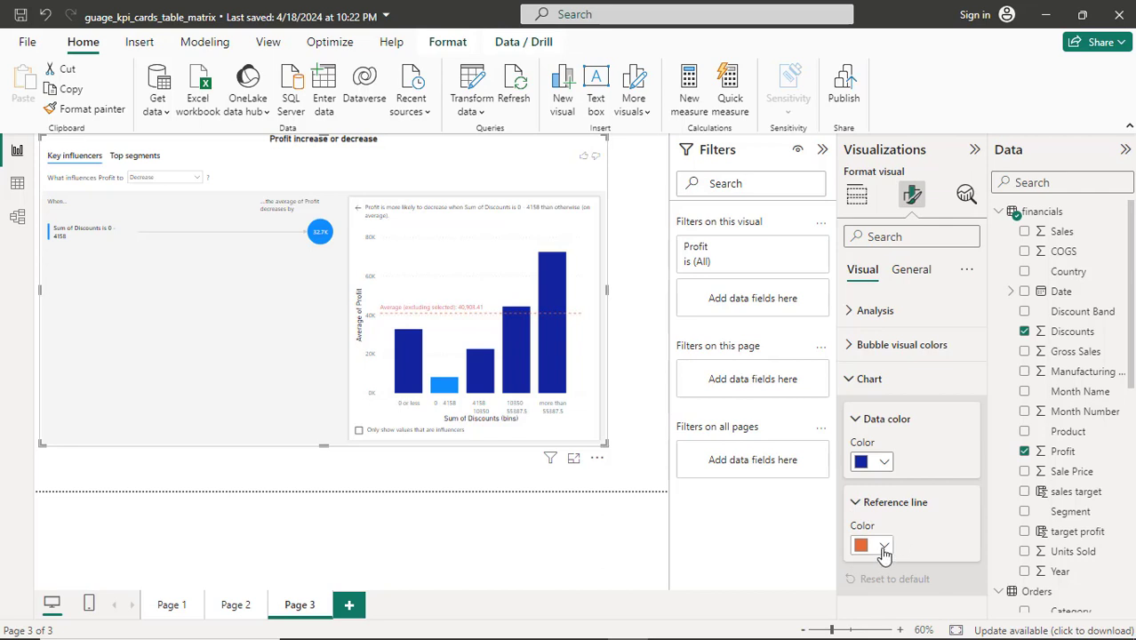
click(884, 547)
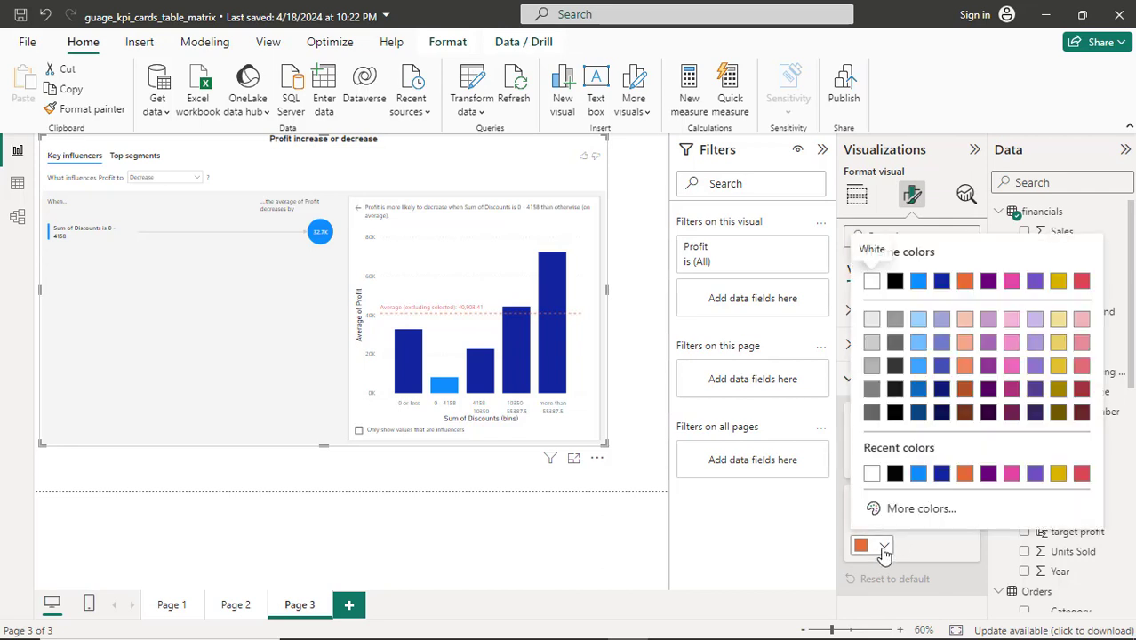
click(894, 473)
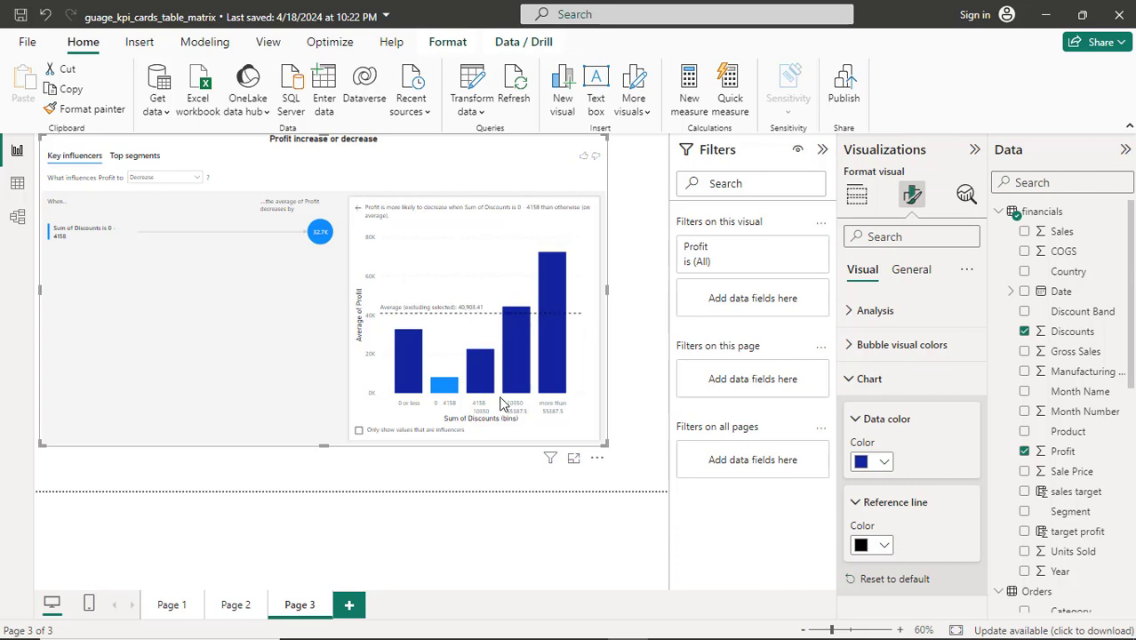
Switch the analysis back to what makes Profit increase and inspect the highlighted discount column.
click(195, 178)
click(189, 195)
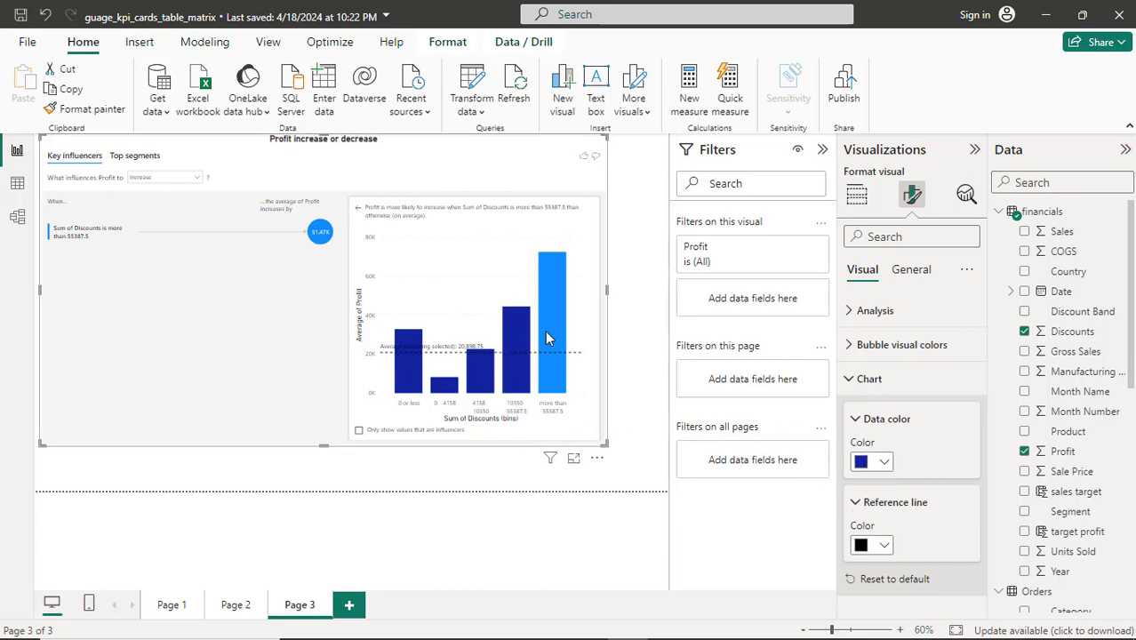
mouse_move(546, 344)
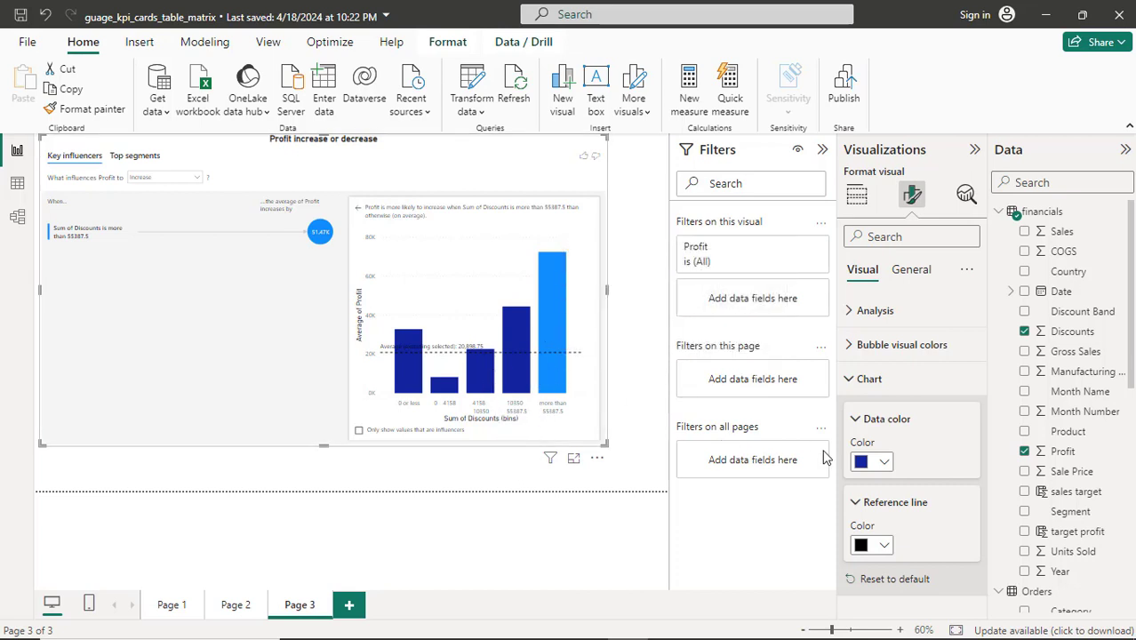
Add the Sale Price field from the financials table to Explain by and review its influencer's scatter chart.
click(856, 197)
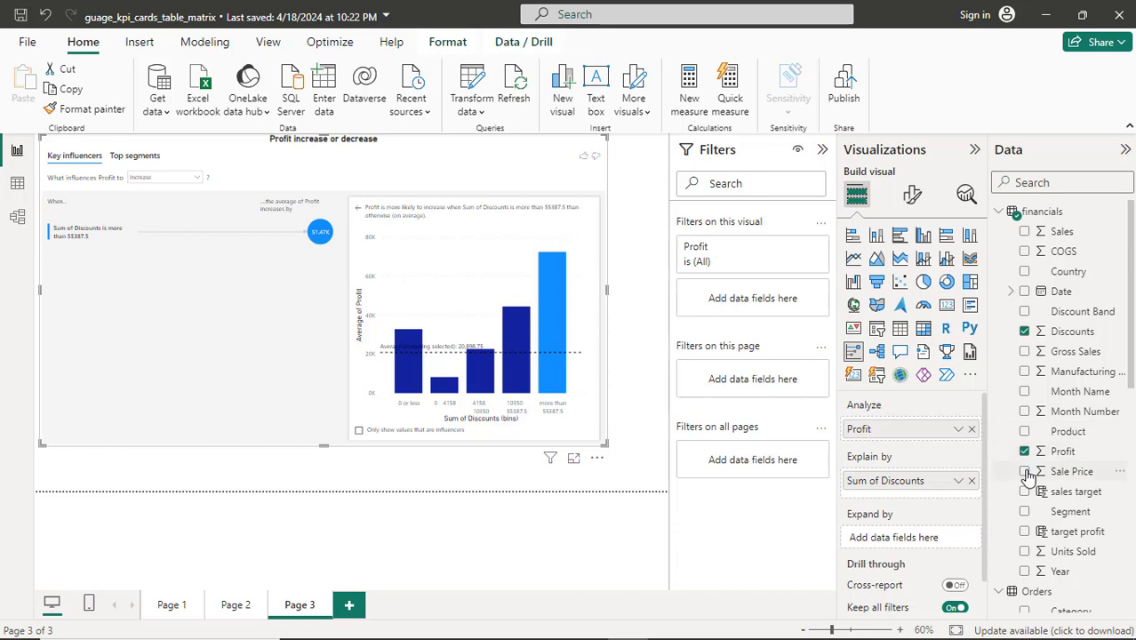
drag(1028, 478, 943, 489)
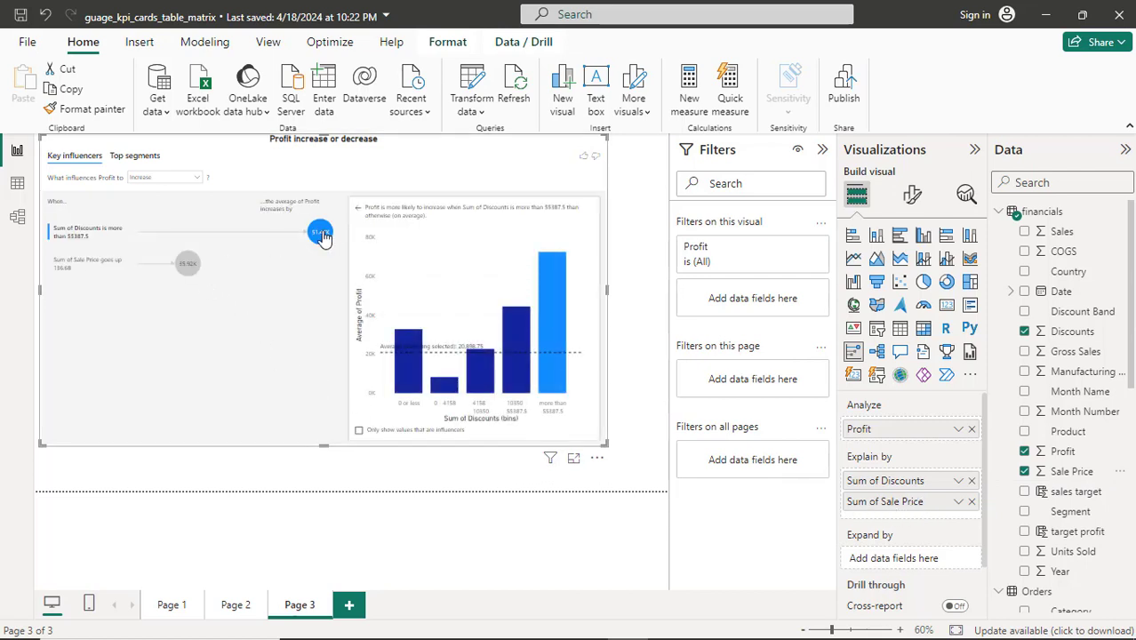
mouse_move(324, 234)
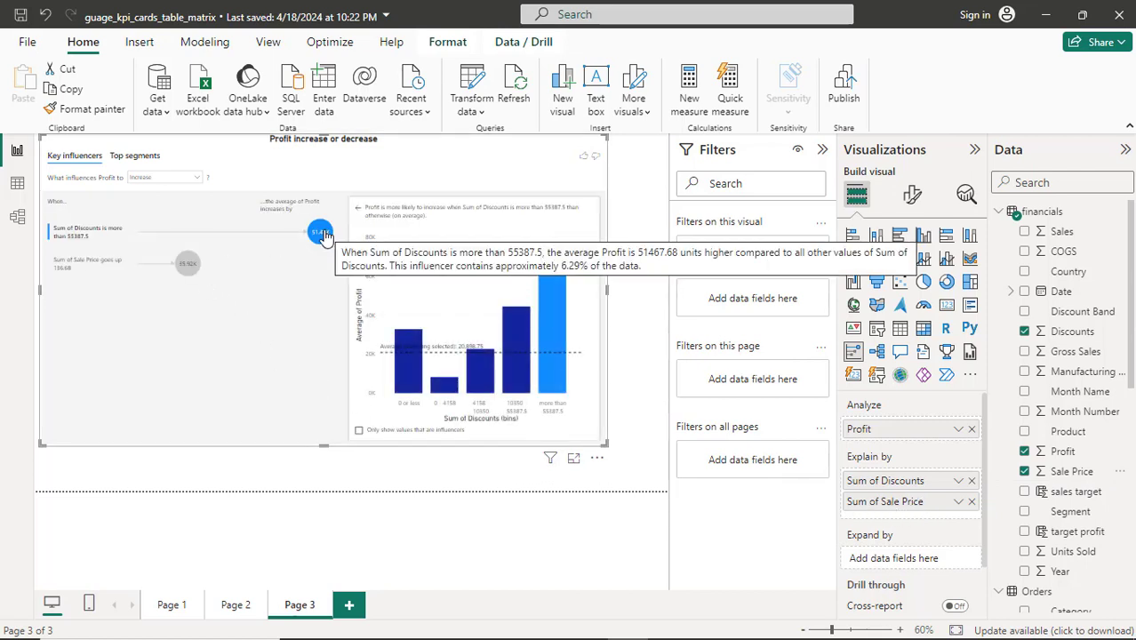
click(188, 266)
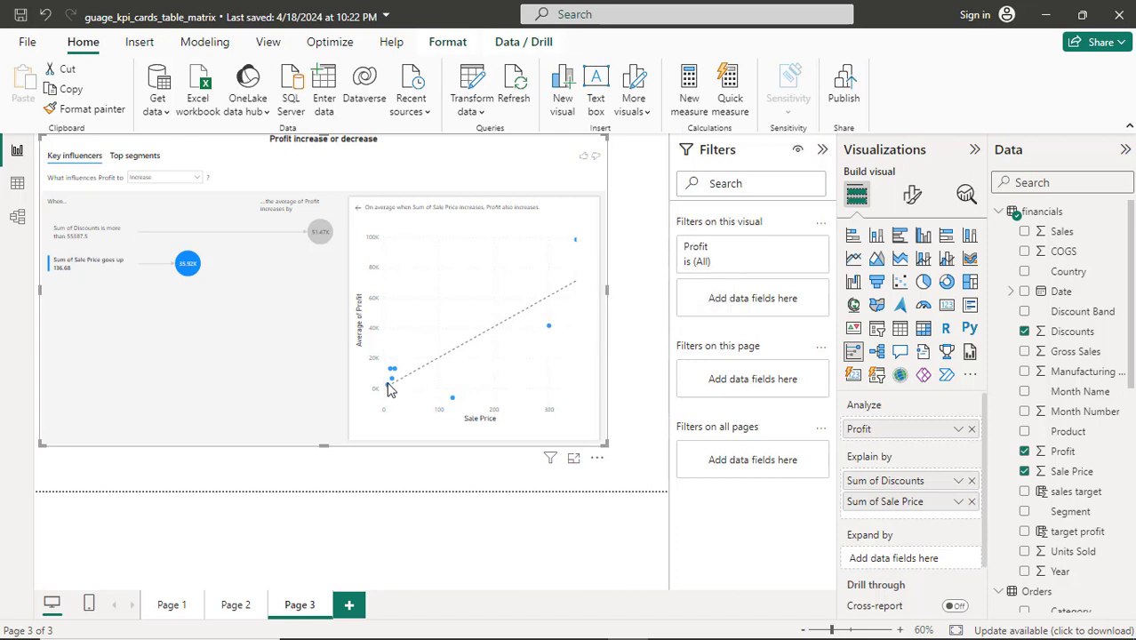
mouse_move(389, 388)
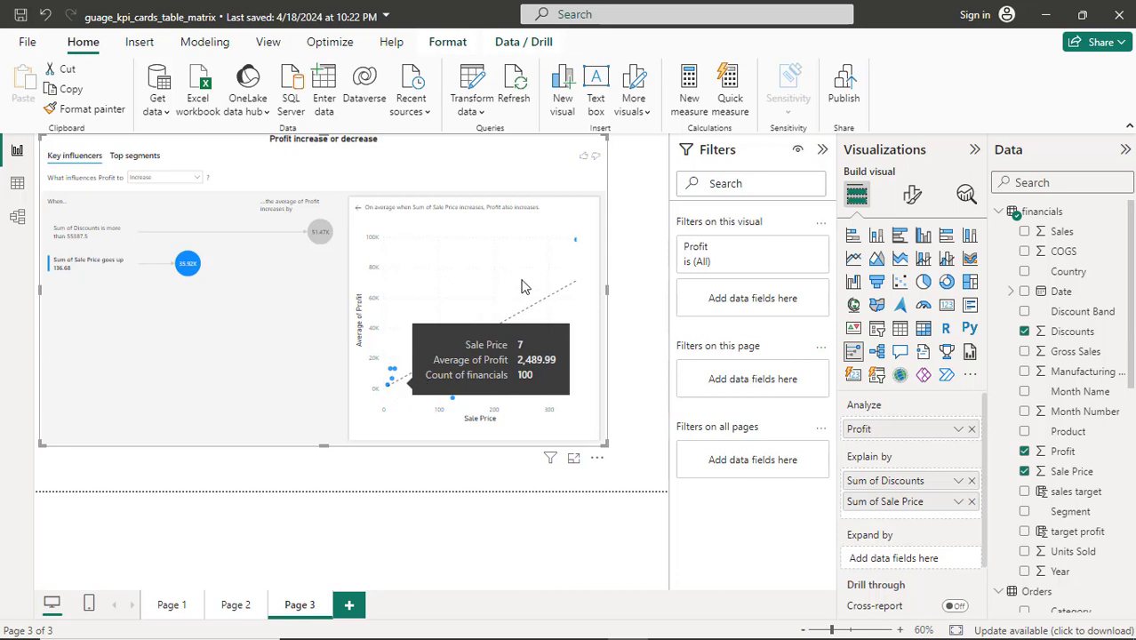
mouse_move(576, 246)
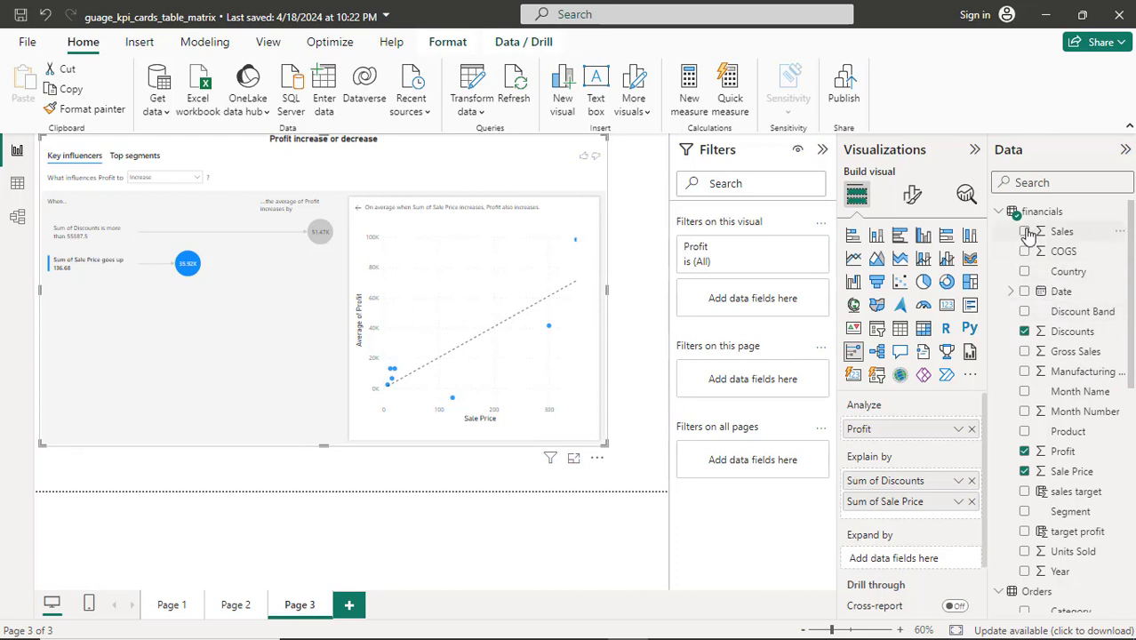
Add the Sales field from the financials table to Explain by and review its influencer's scatter chart.
drag(1028, 233, 902, 529)
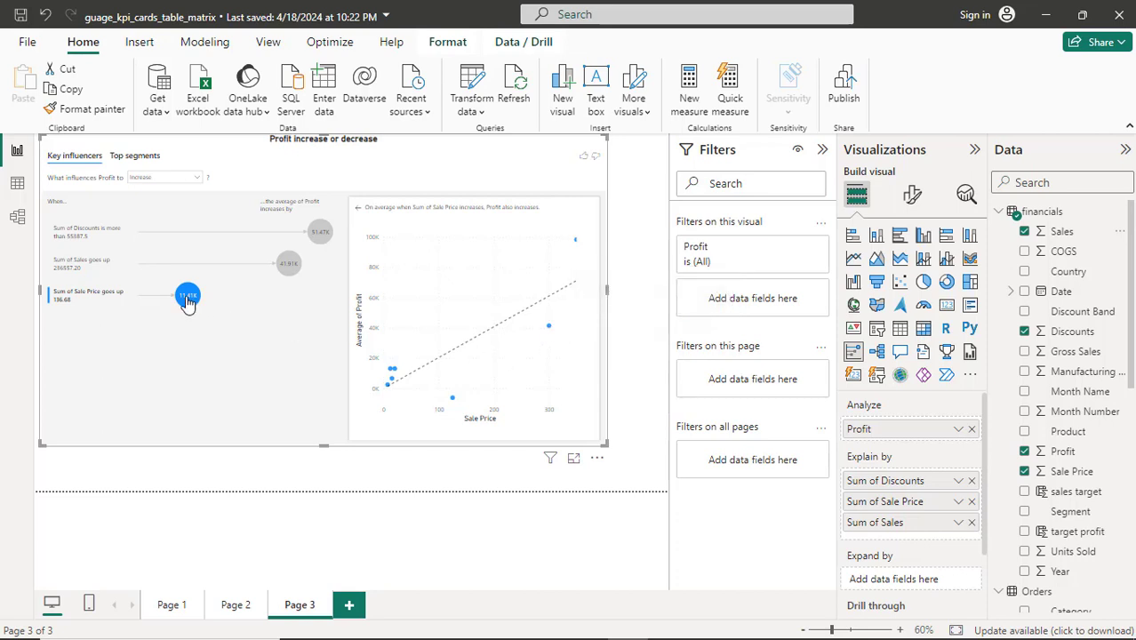
mouse_move(184, 298)
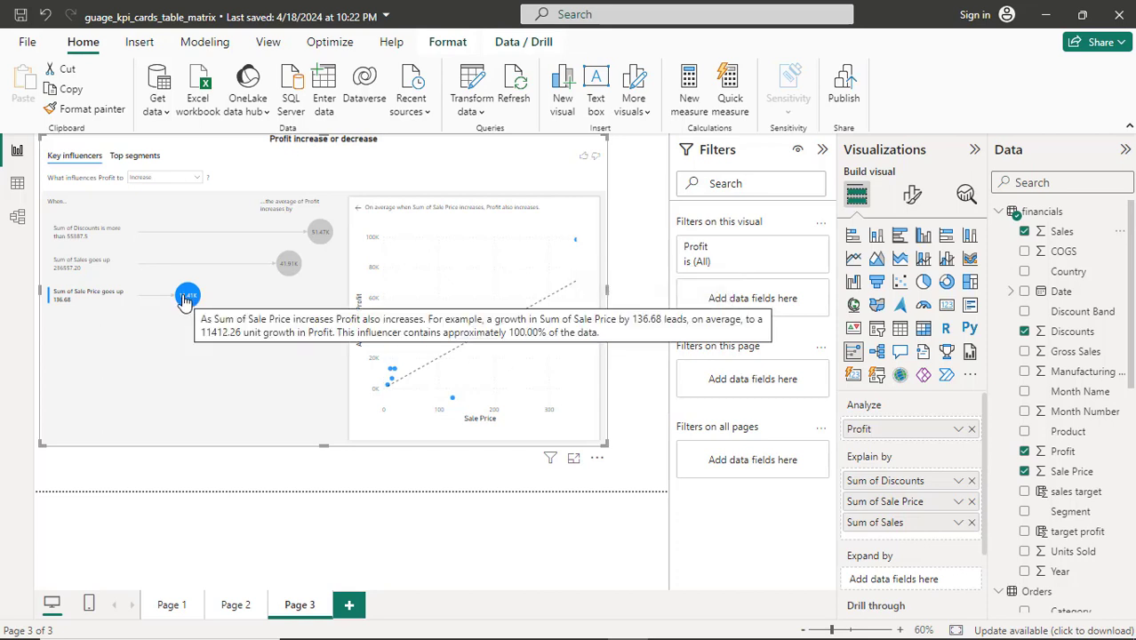
click(287, 264)
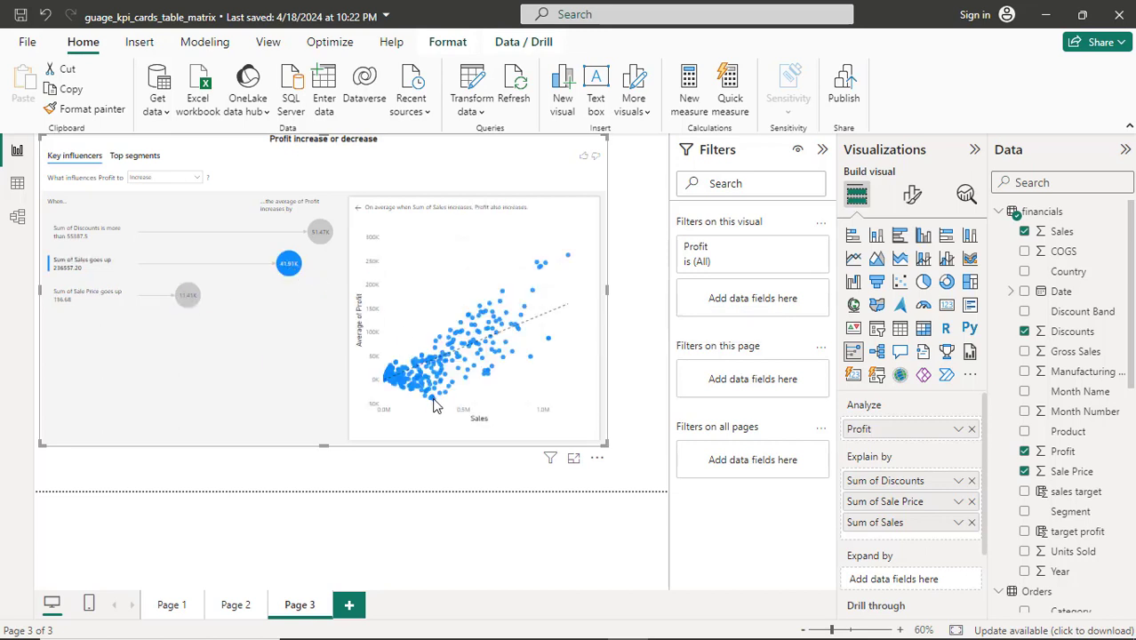
mouse_move(448, 382)
mouse_move(398, 388)
mouse_move(180, 300)
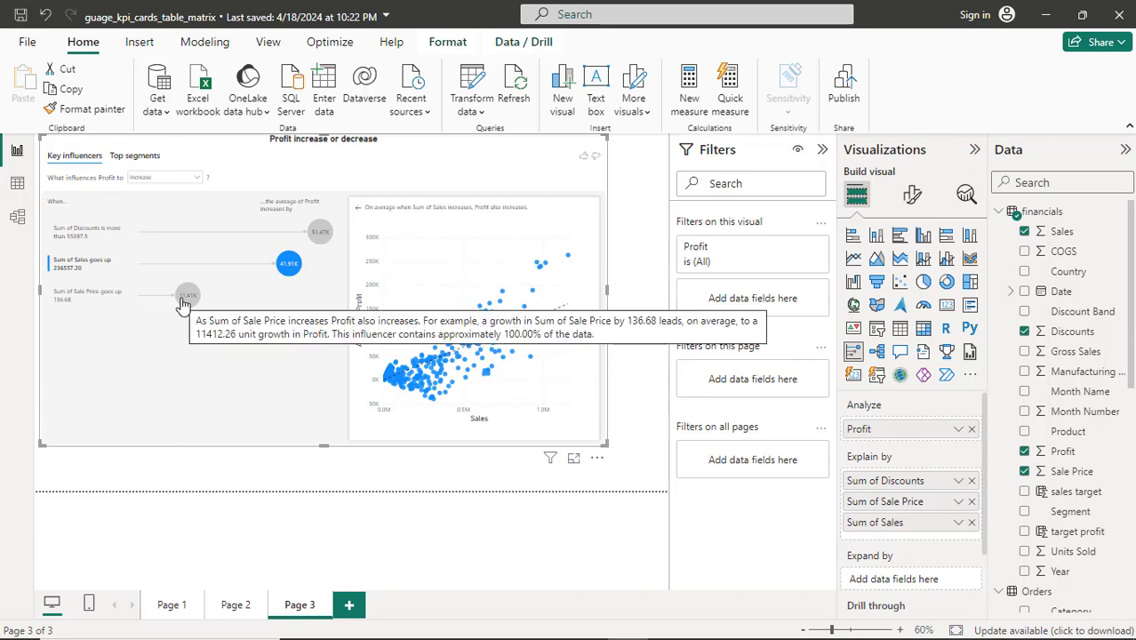
Switch the analysis to Profit decrease and review the Discounts, Sale Price and Sales influencers one after another.
click(199, 179)
click(188, 210)
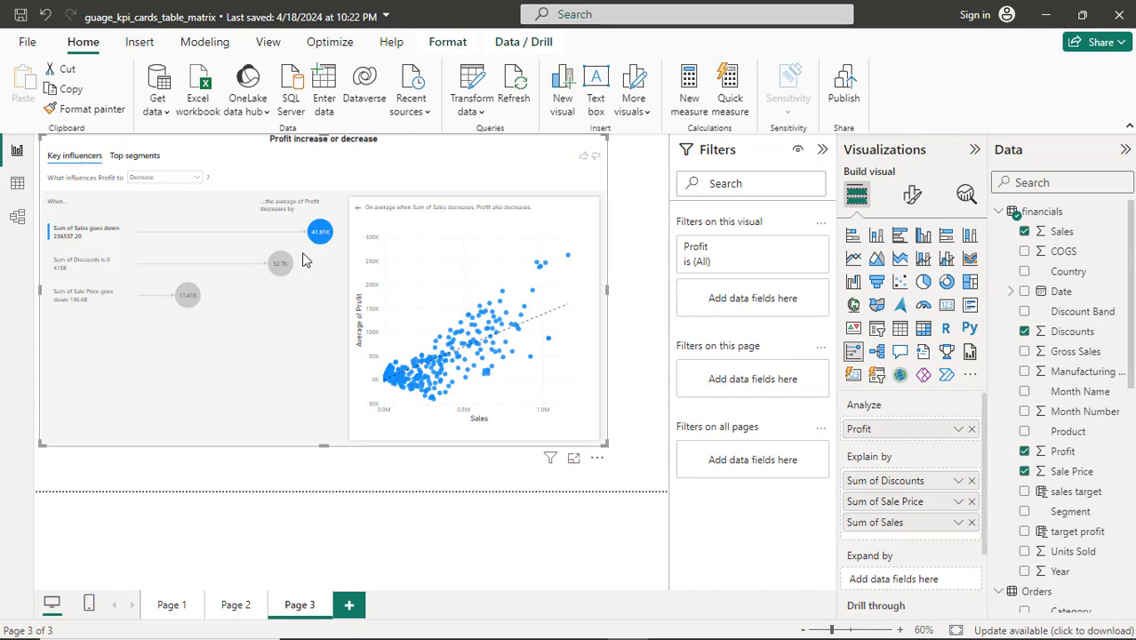
mouse_move(322, 235)
click(282, 267)
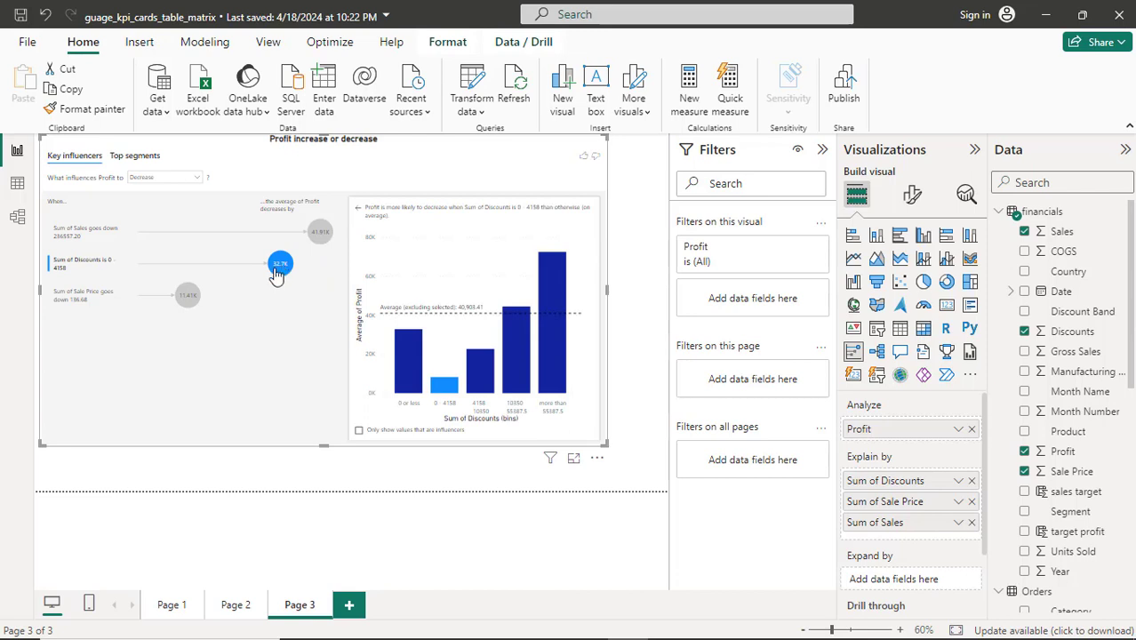
click(192, 300)
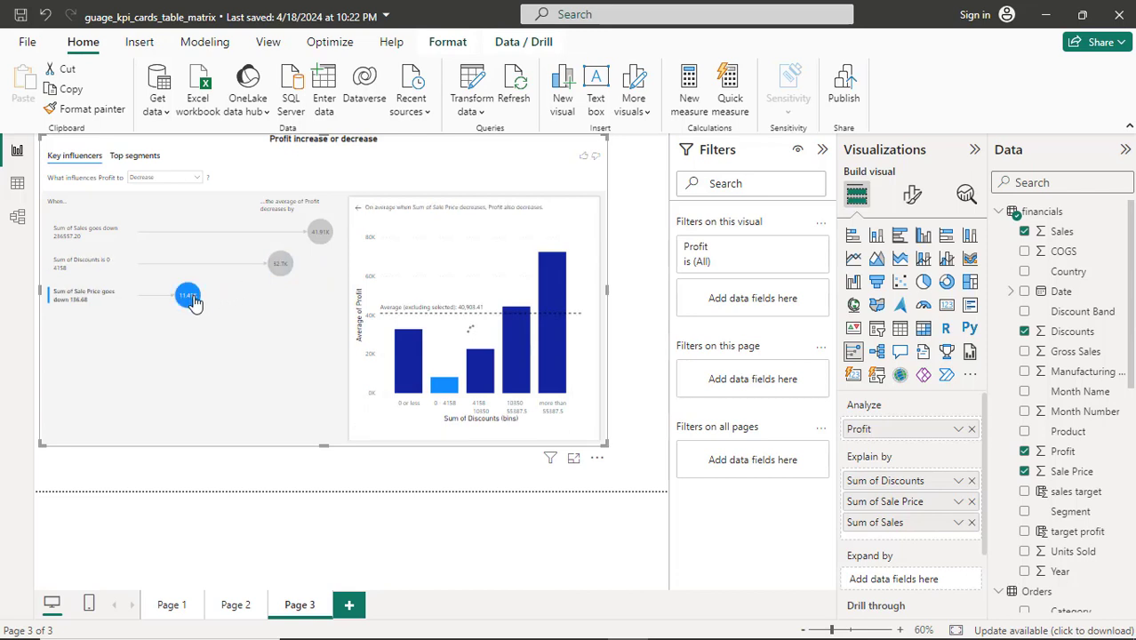
click(323, 236)
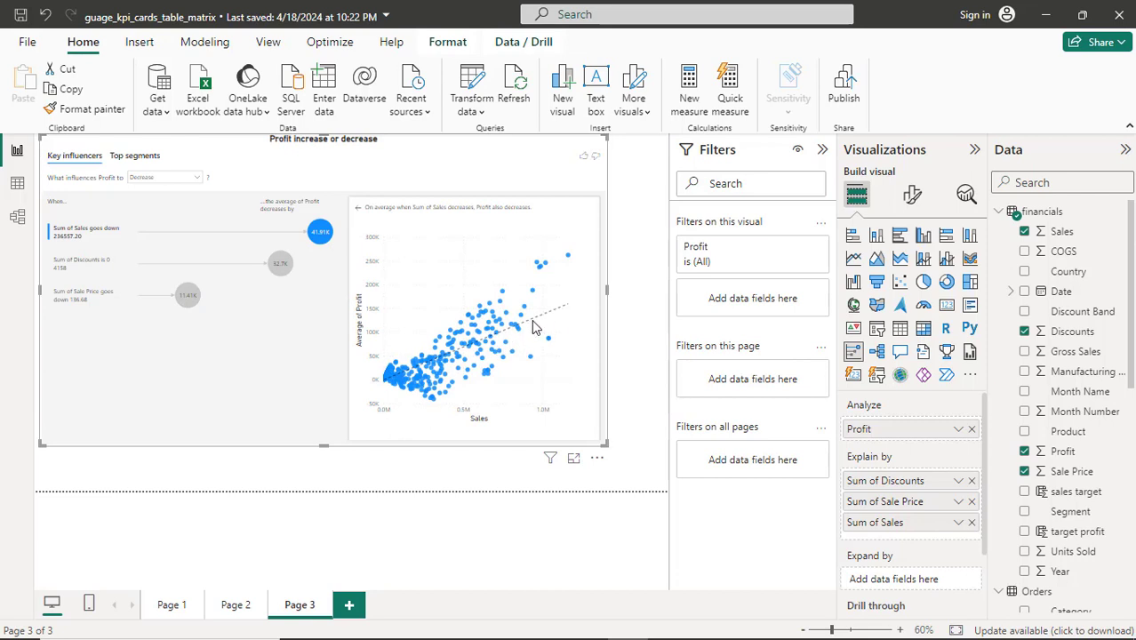
mouse_move(514, 330)
Examine the top segments where Profit is likely to be low, and return to the key influencers view.
click(135, 156)
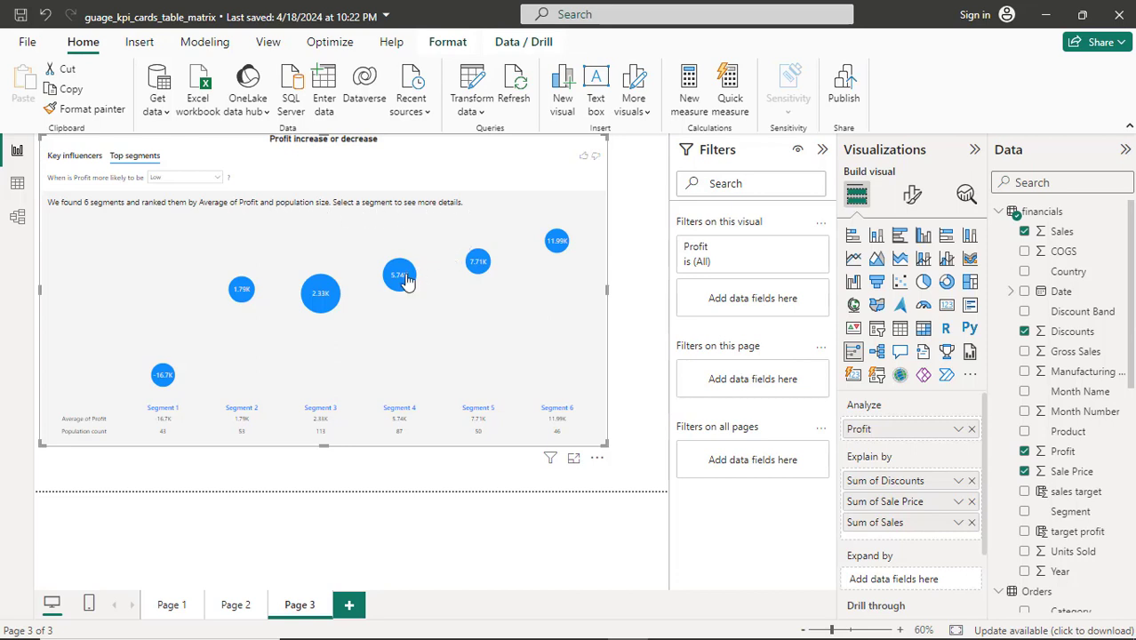
mouse_move(405, 281)
click(80, 157)
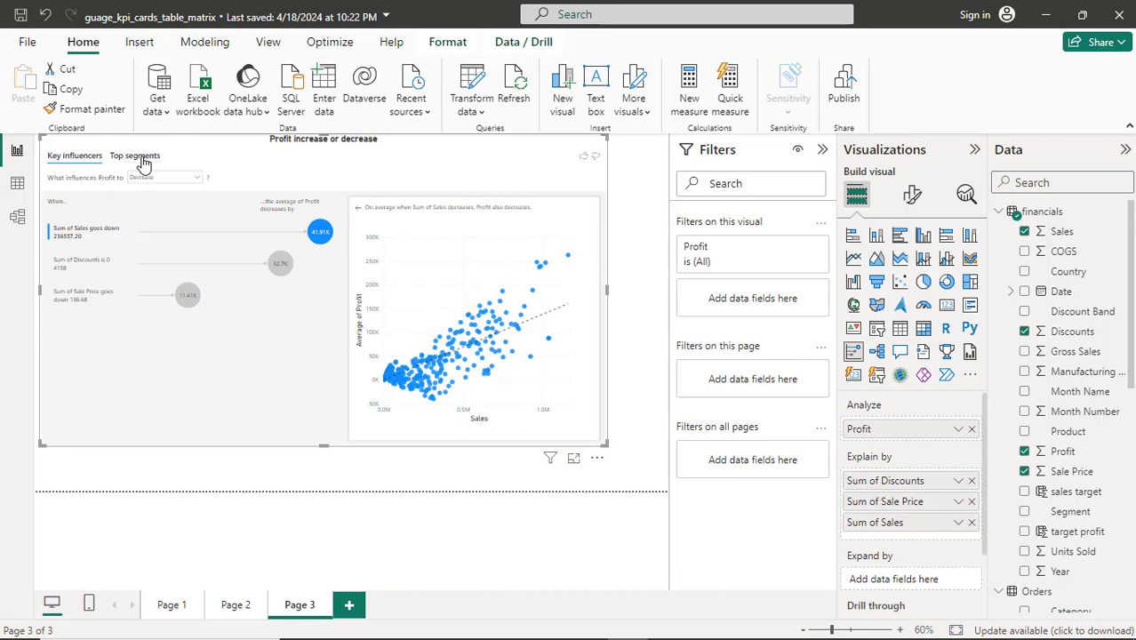
click(139, 157)
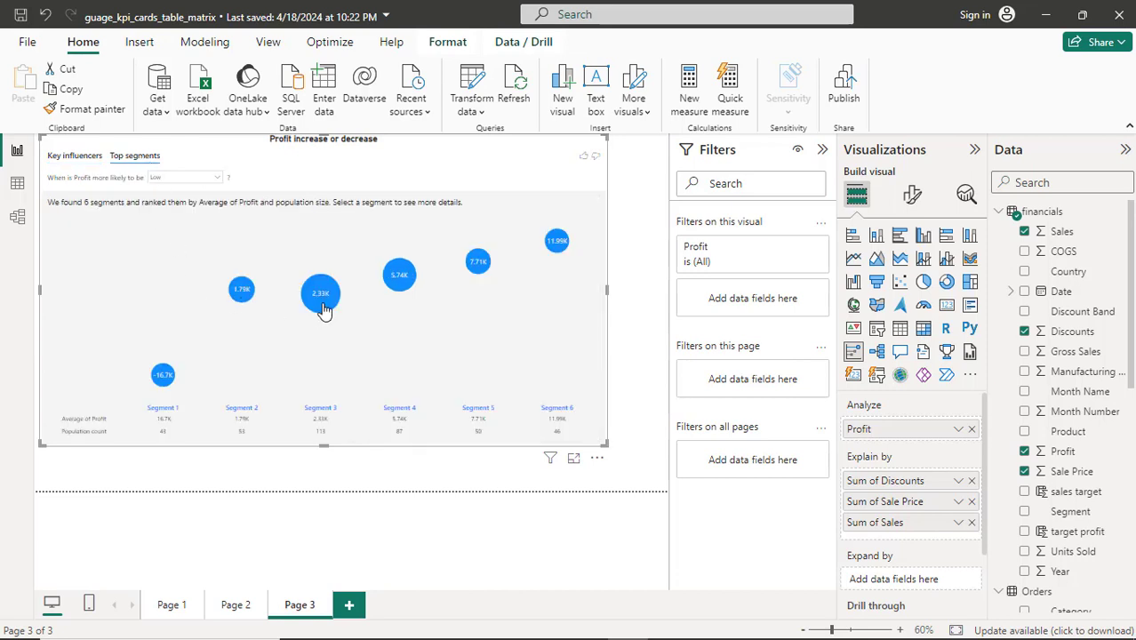
click(78, 156)
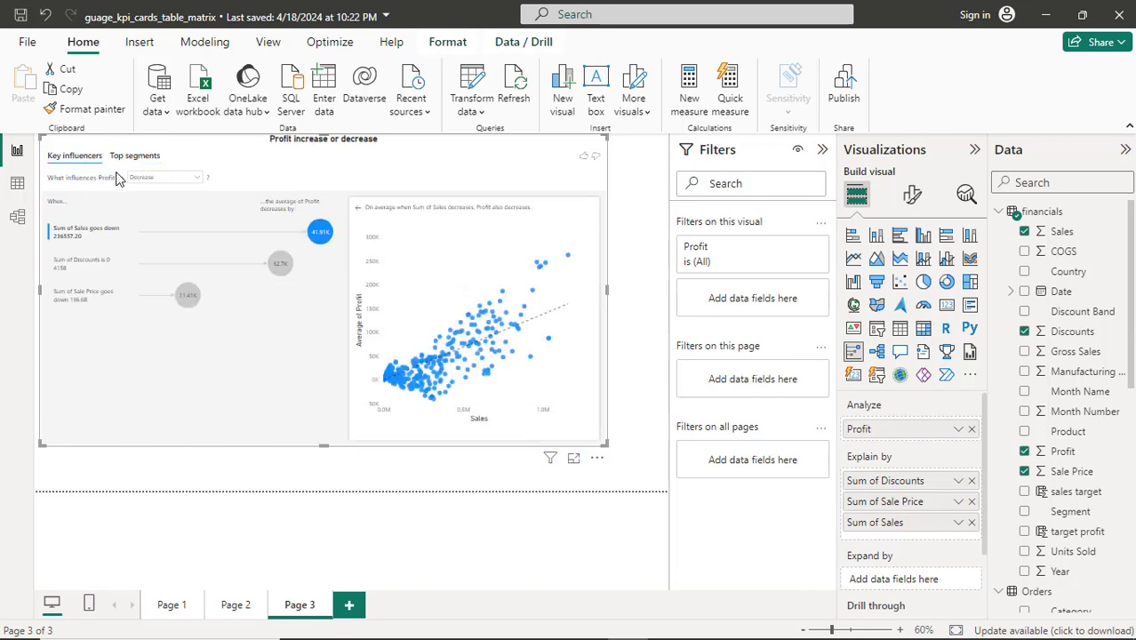
Set the analysis to Profit increase, examine the top segments for high Profit, and return to the key influencers view.
click(192, 179)
click(172, 192)
click(142, 159)
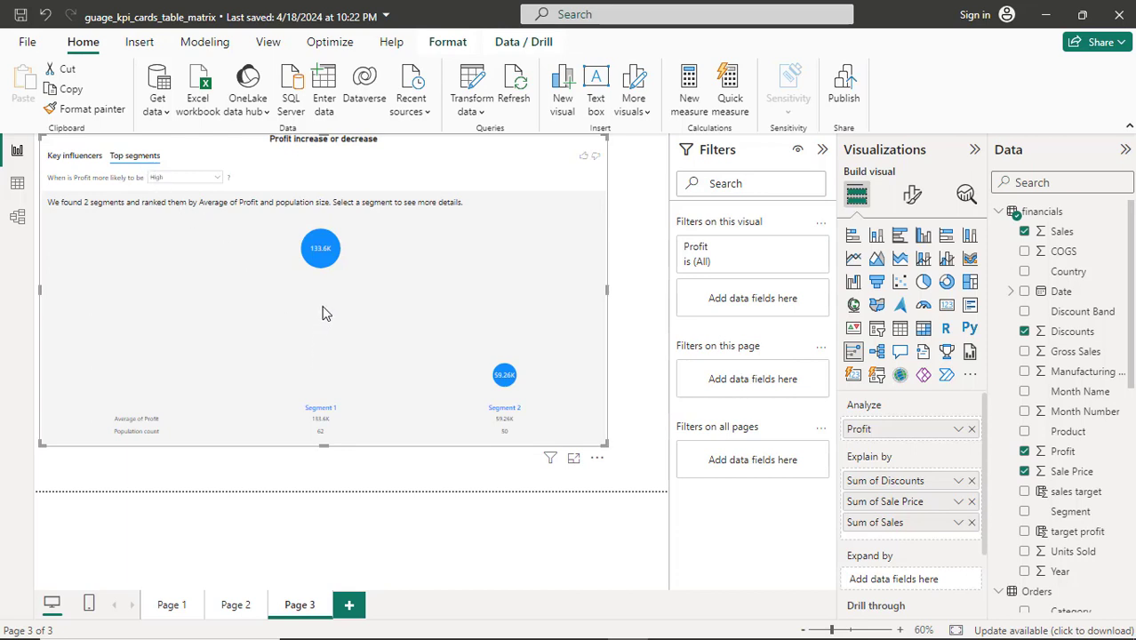
mouse_move(320, 253)
click(89, 157)
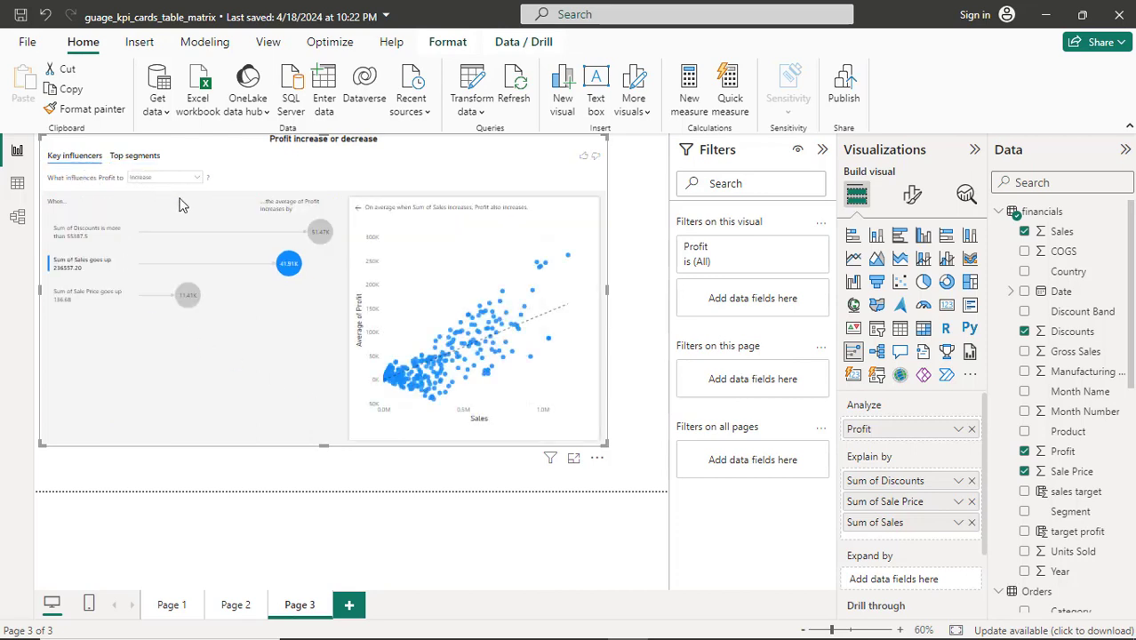
Recheck the top segments where Profit is likely to be high, and go back to the key influencers for Profit increase.
click(148, 157)
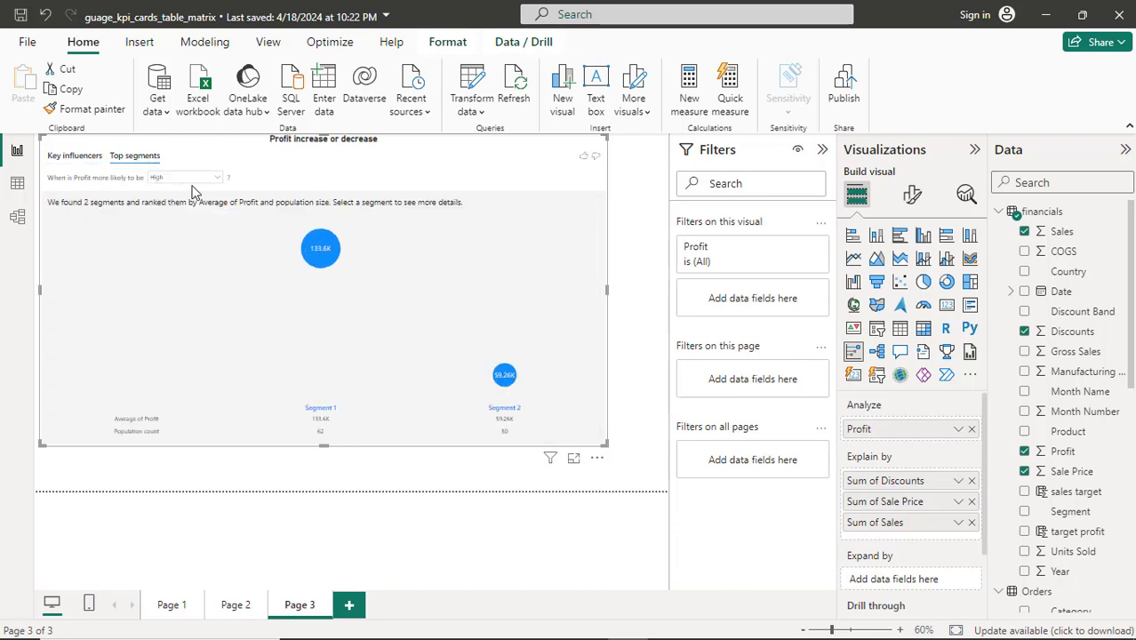
click(96, 160)
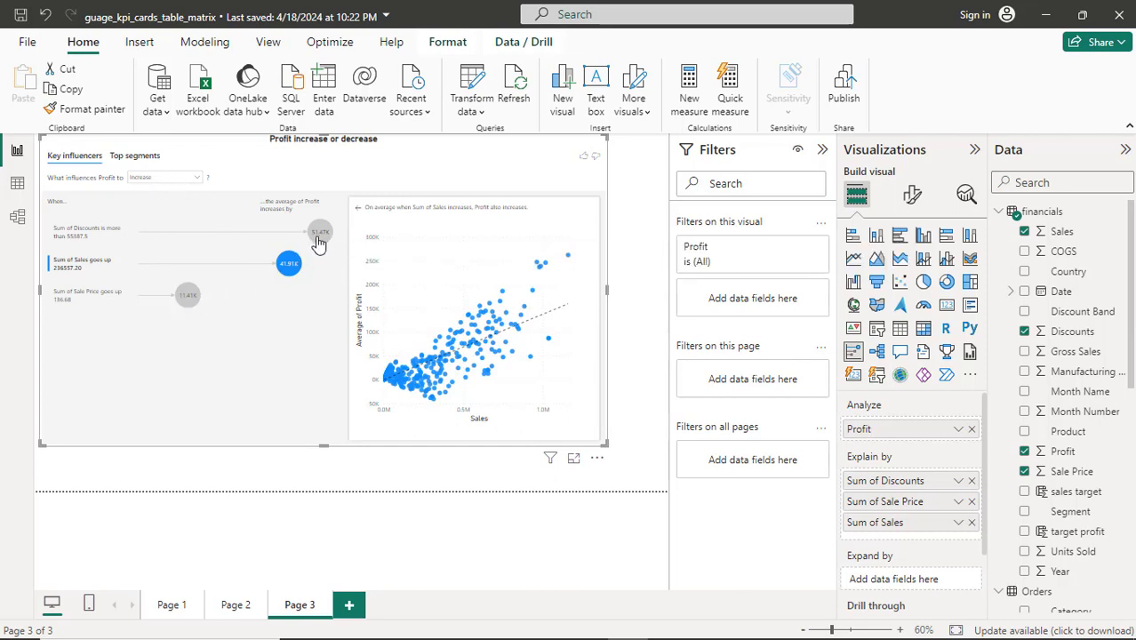
mouse_move(189, 298)
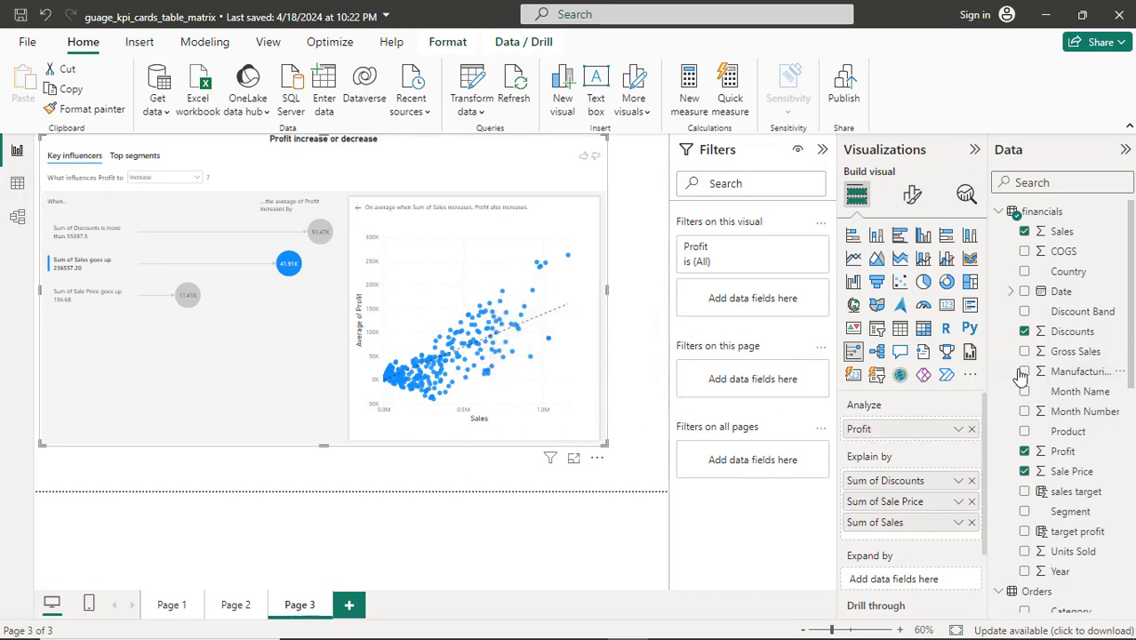
Replace Sales with Gross Sales from the financials table in Explain by, and display the Gross Sales influencer's chart.
drag(1027, 351, 895, 533)
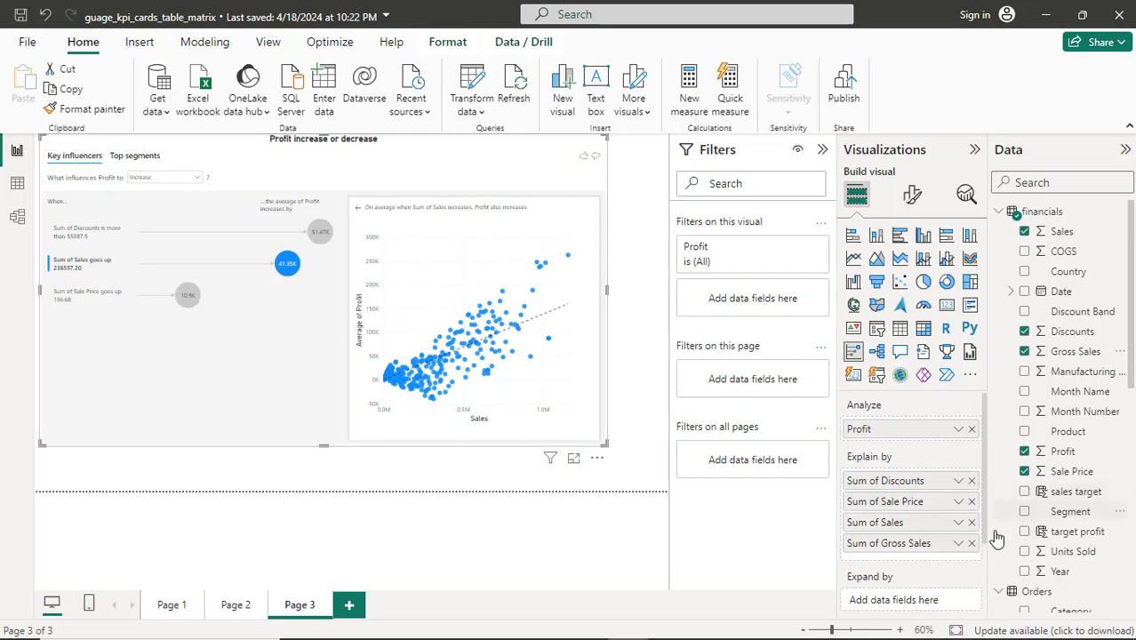
click(971, 523)
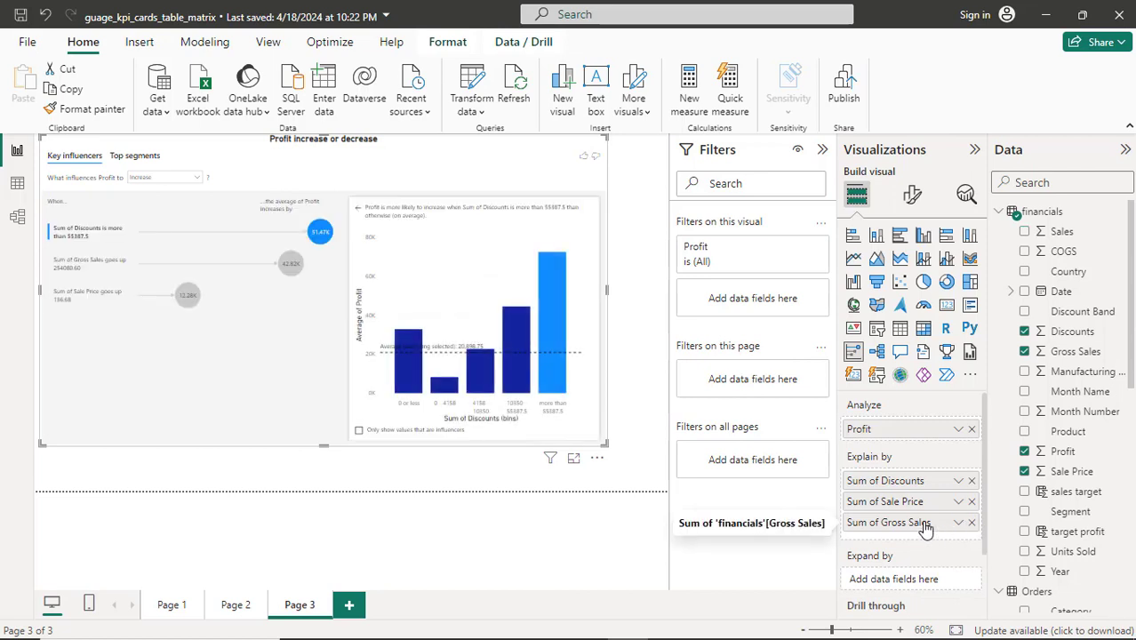
click(291, 266)
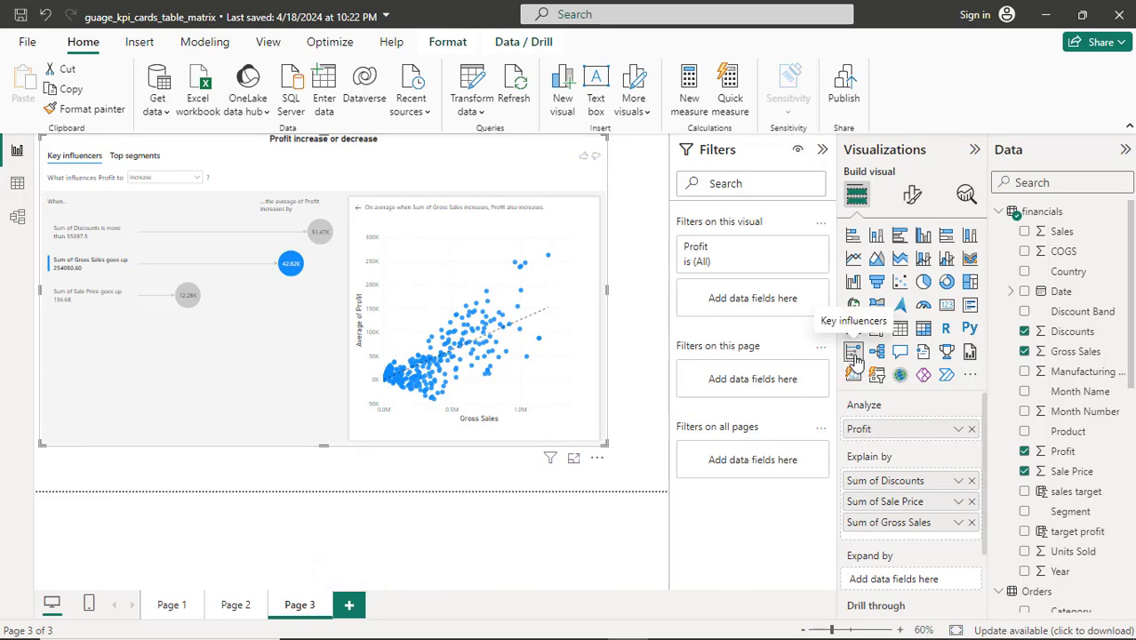
Add a new report page with a decomposition tree visual, enlarge it and move it away from the page corner.
click(352, 605)
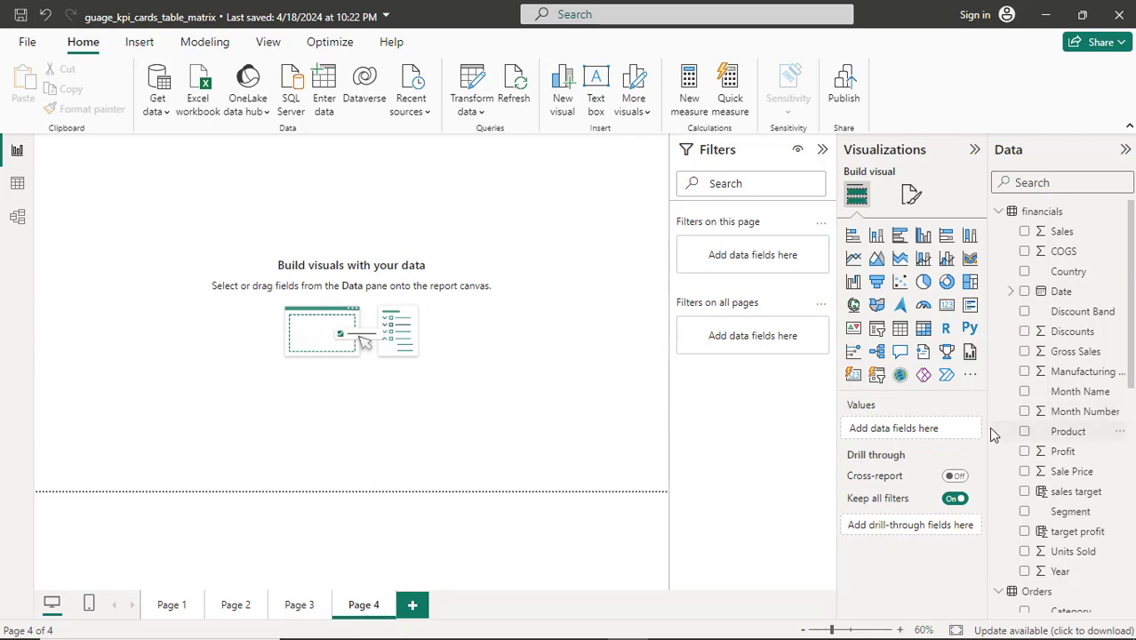
click(877, 353)
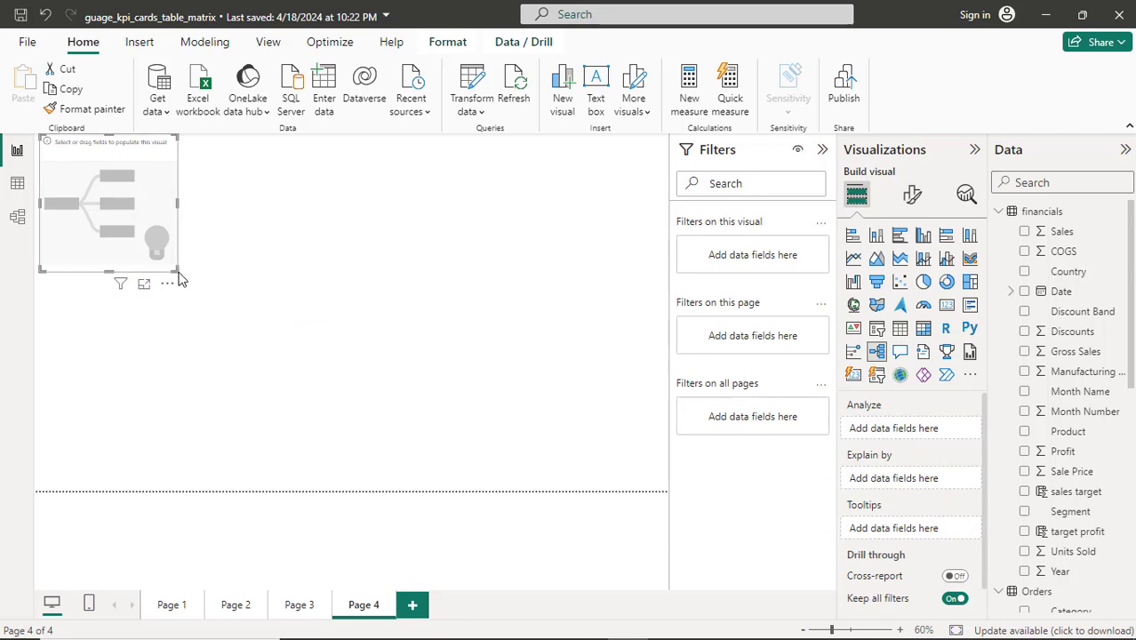
drag(176, 268, 365, 365)
drag(310, 282, 362, 339)
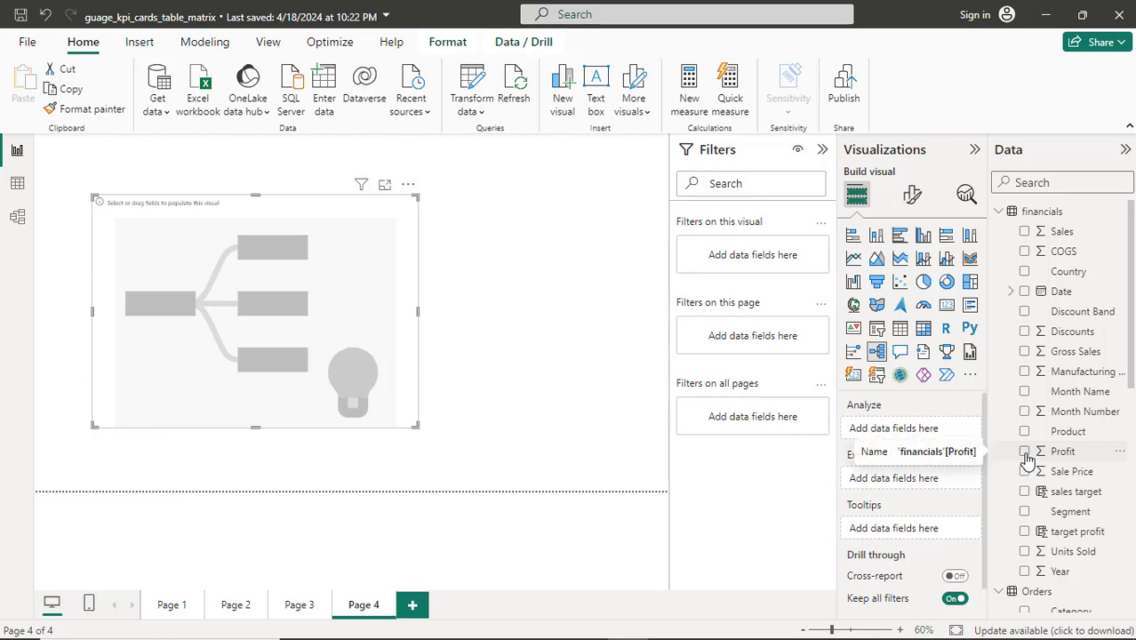
Set the decomposition tree to analyze Sales from the Orders table and explain it by Segment.
scroll(1083, 473, down, 1)
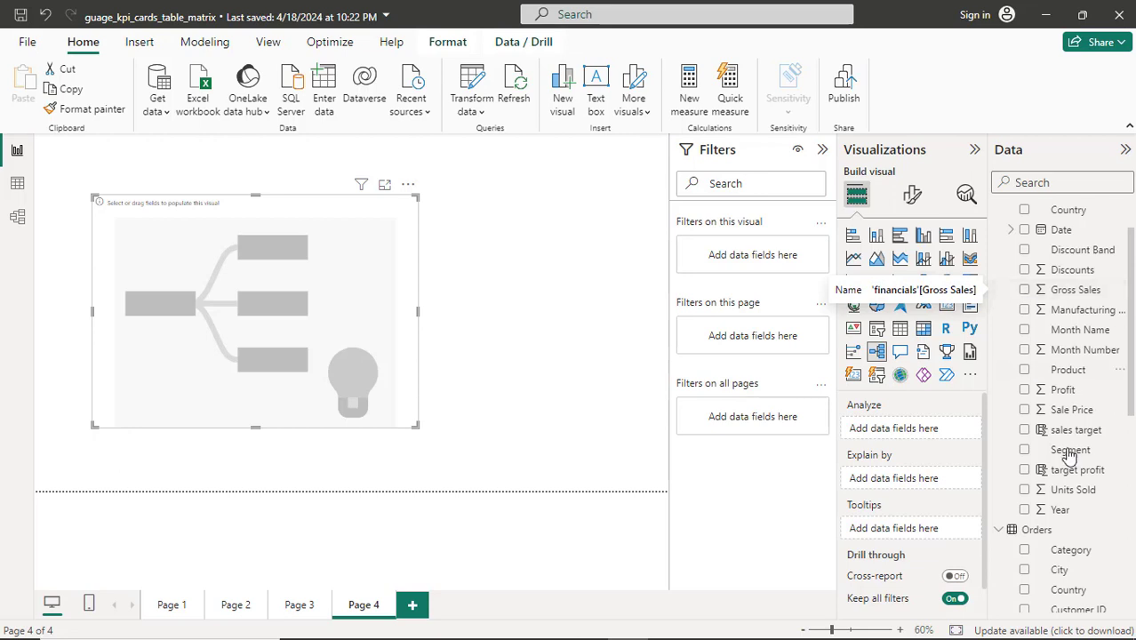
scroll(1069, 455, down, 5)
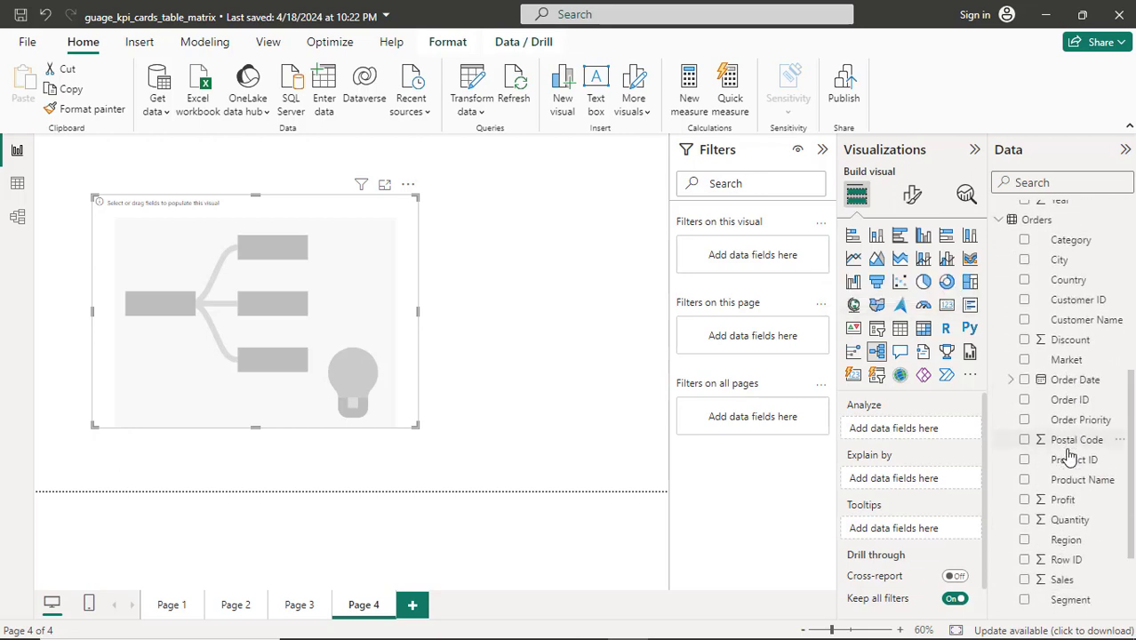
scroll(1084, 433, down, 1)
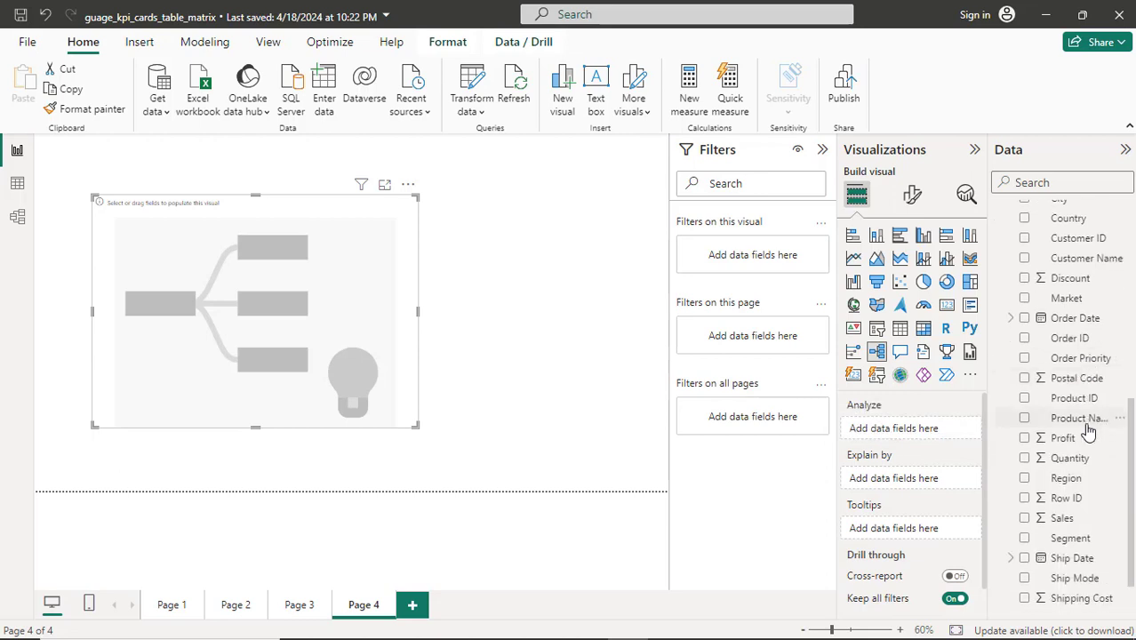
scroll(1088, 431, down, 1)
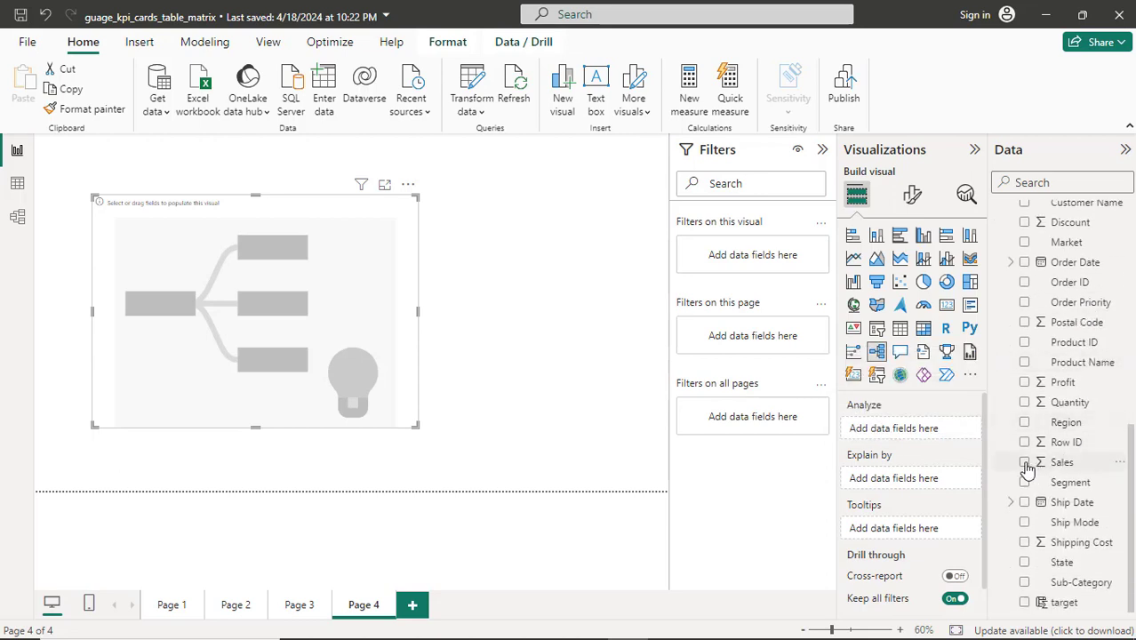
drag(1026, 468, 901, 427)
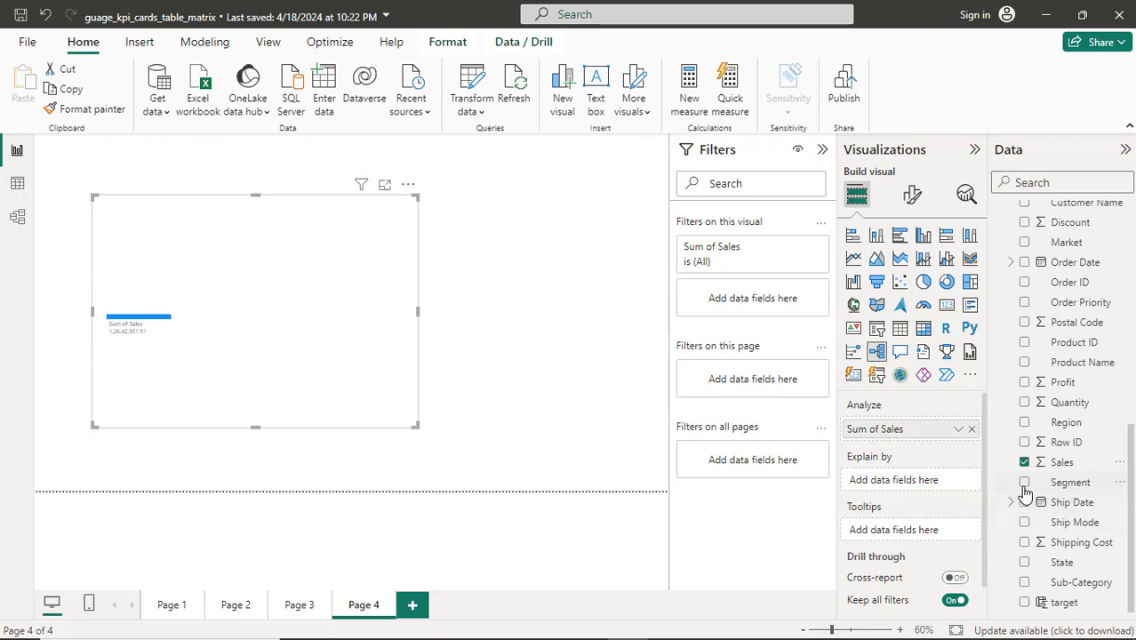
drag(1025, 487, 886, 485)
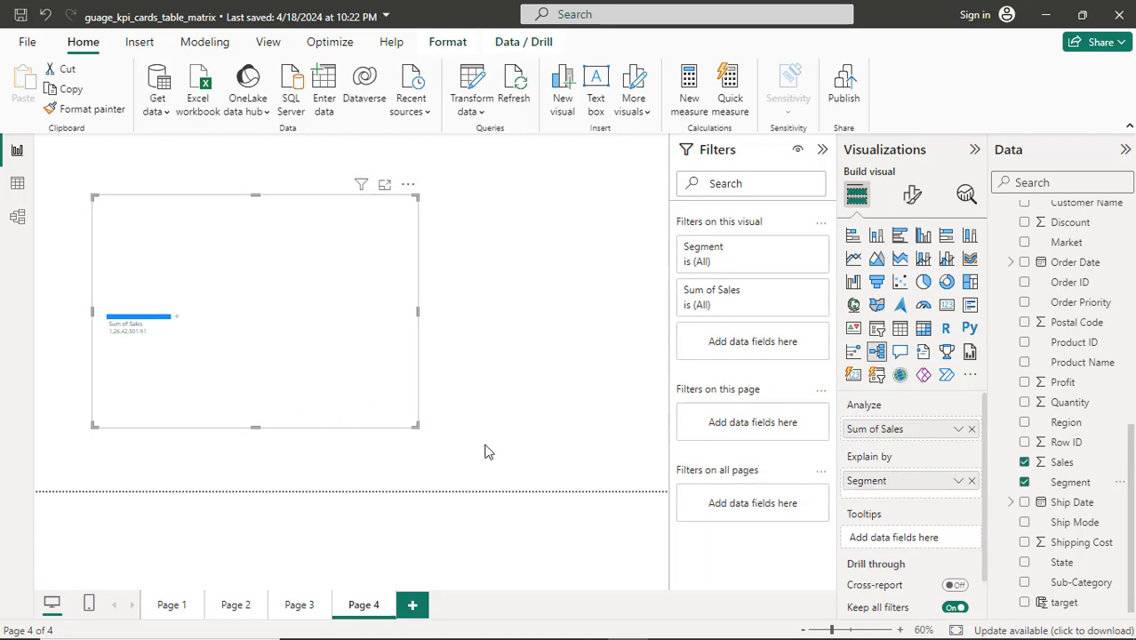
Enlarge the decomposition tree across the page and split Sum of Sales by Segment, collapsing and re-expanding the branch once.
drag(484, 452, 609, 469)
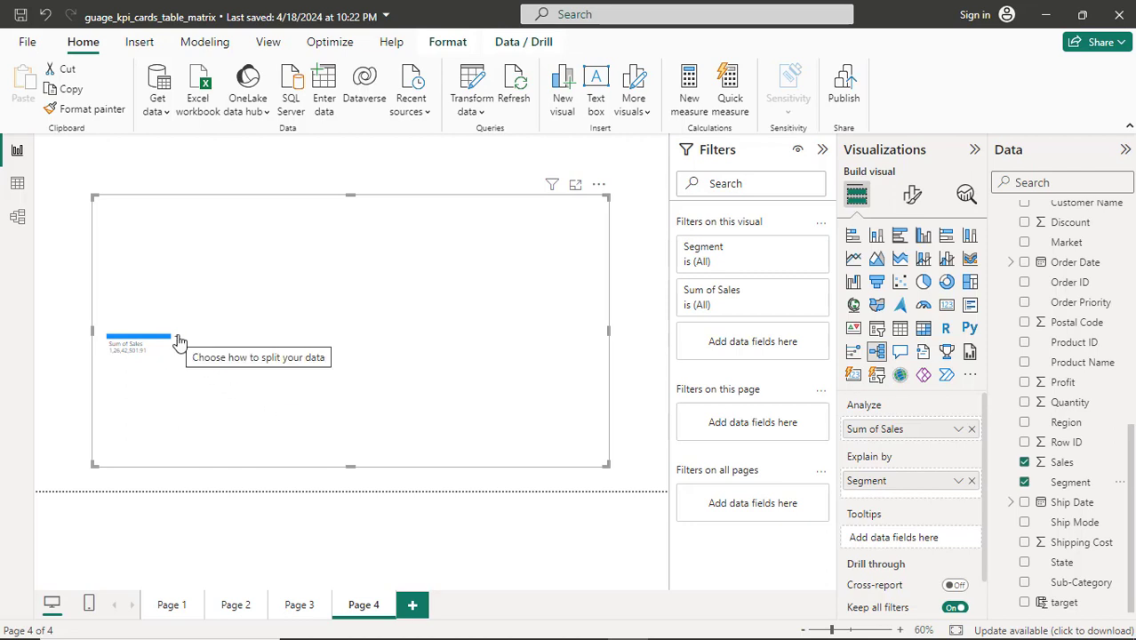
click(177, 342)
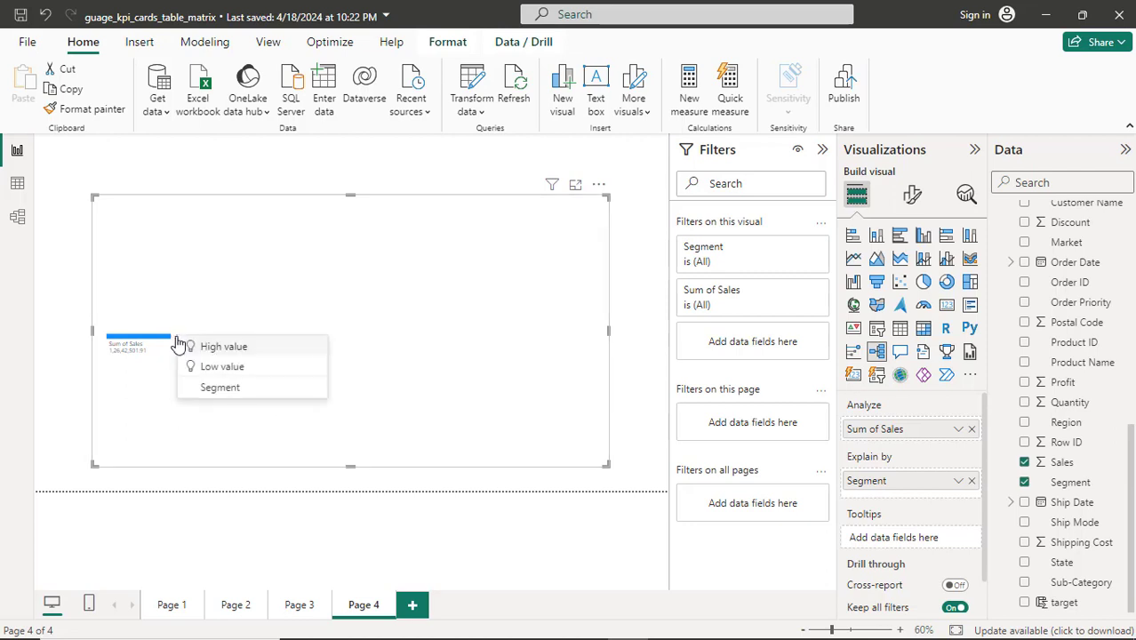
click(220, 387)
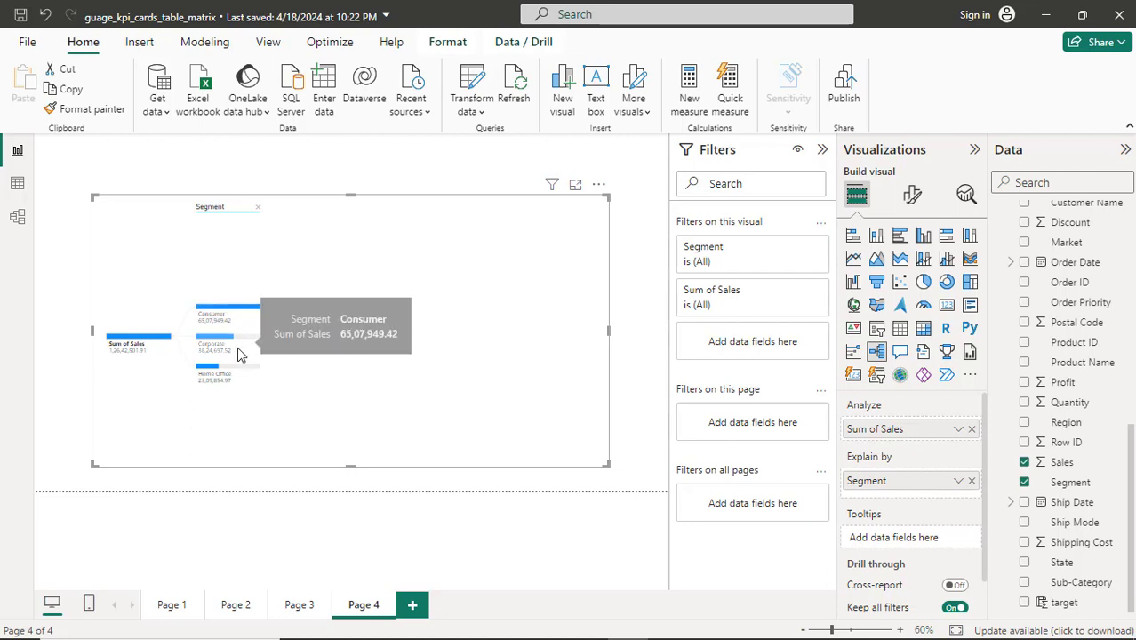
mouse_move(238, 354)
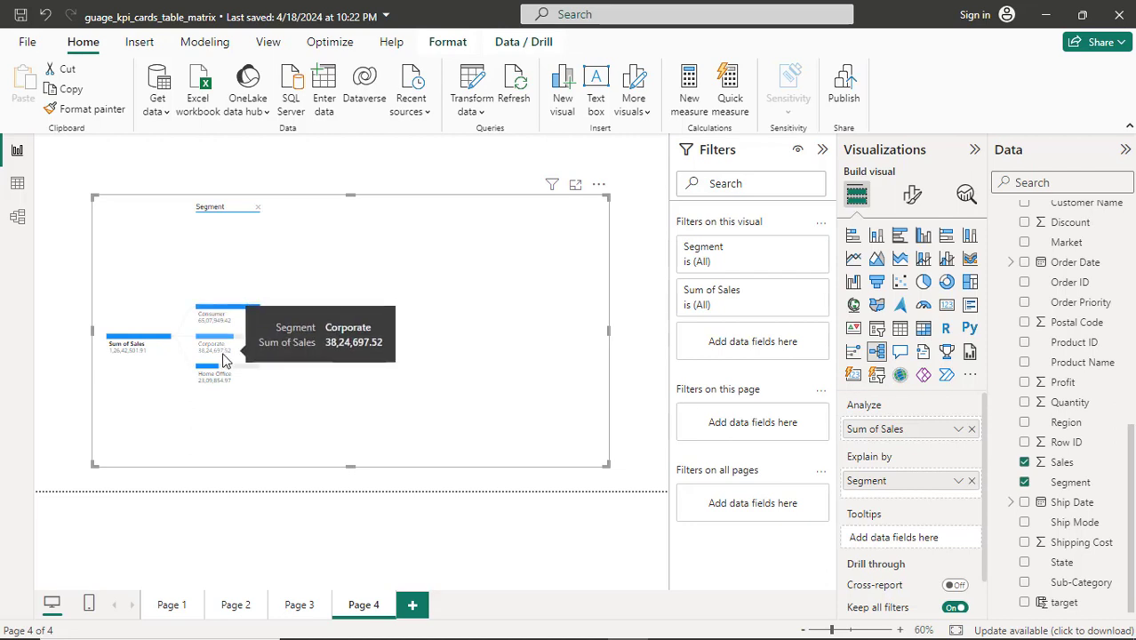
mouse_move(229, 383)
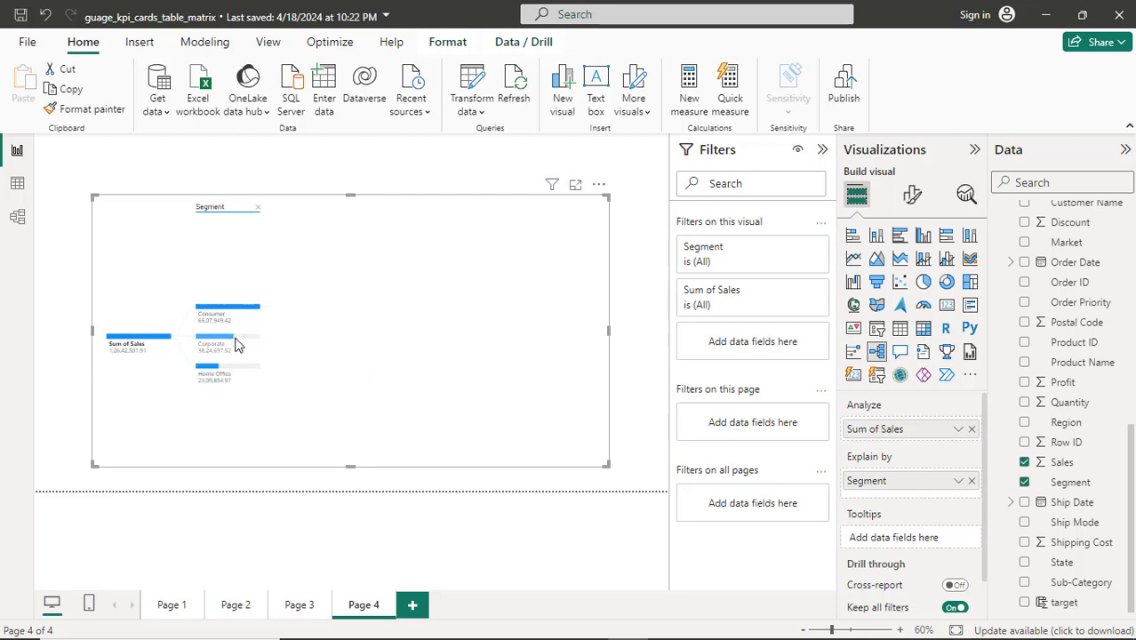
click(165, 344)
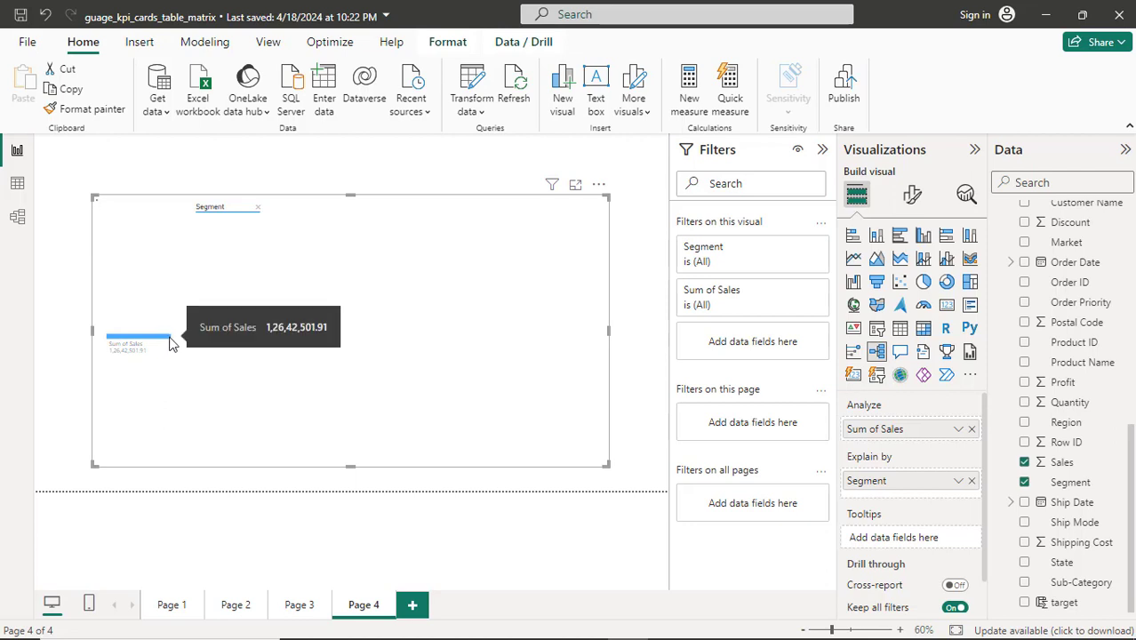
click(169, 337)
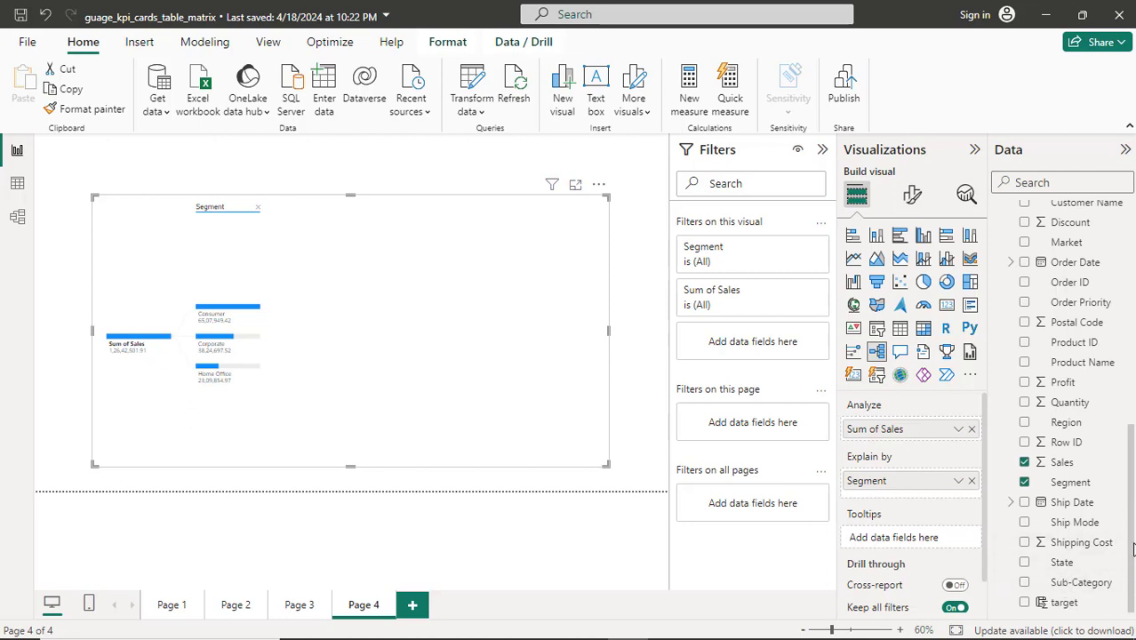
Add Category from the Orders table to Explain by and split the Consumer segment by High value.
scroll(1131, 547, up, 3)
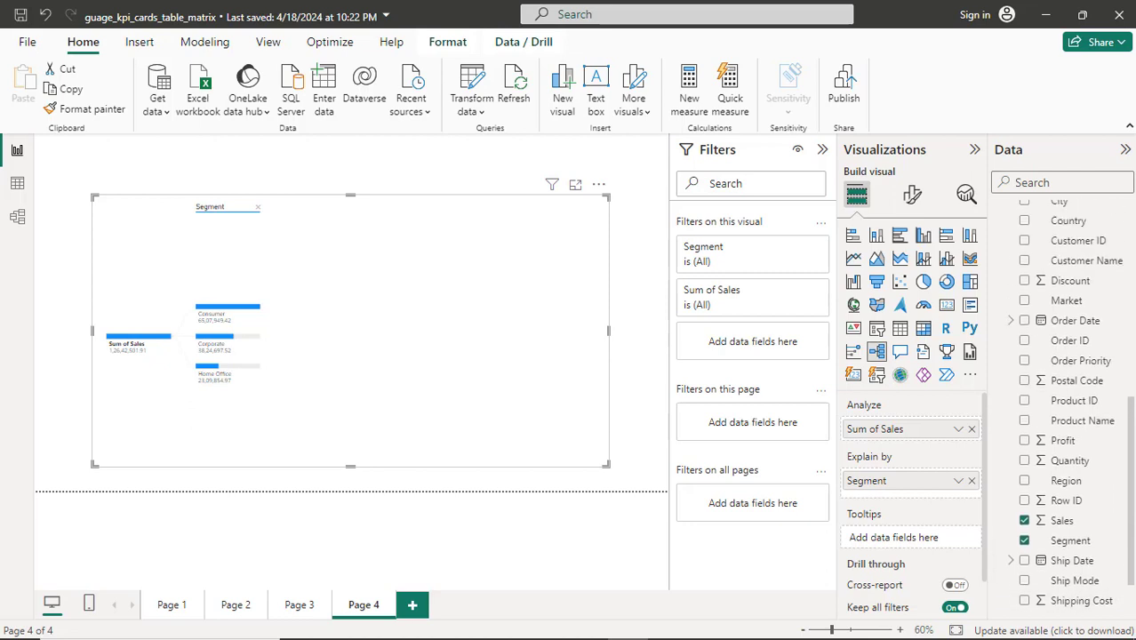
scroll(1128, 445, up, 1)
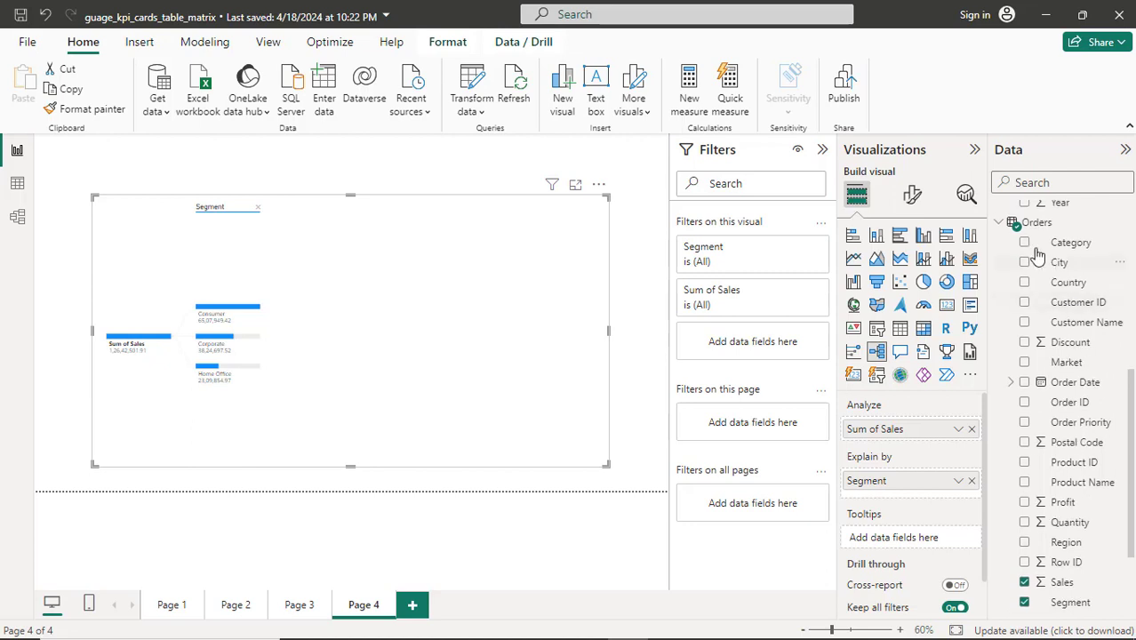
drag(1028, 247, 933, 498)
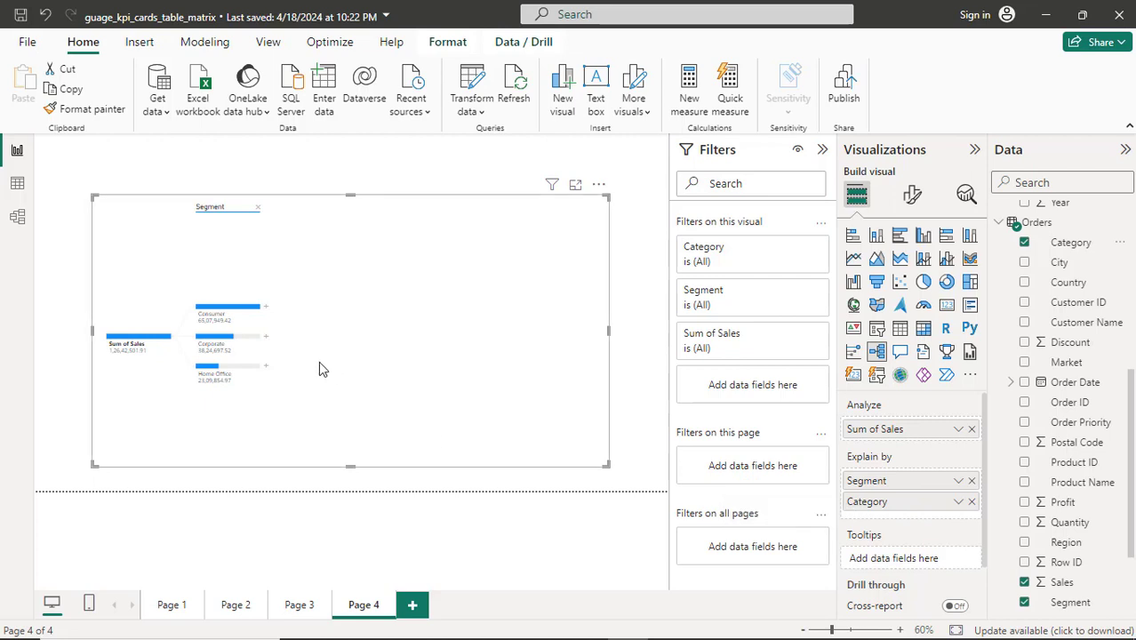
click(266, 309)
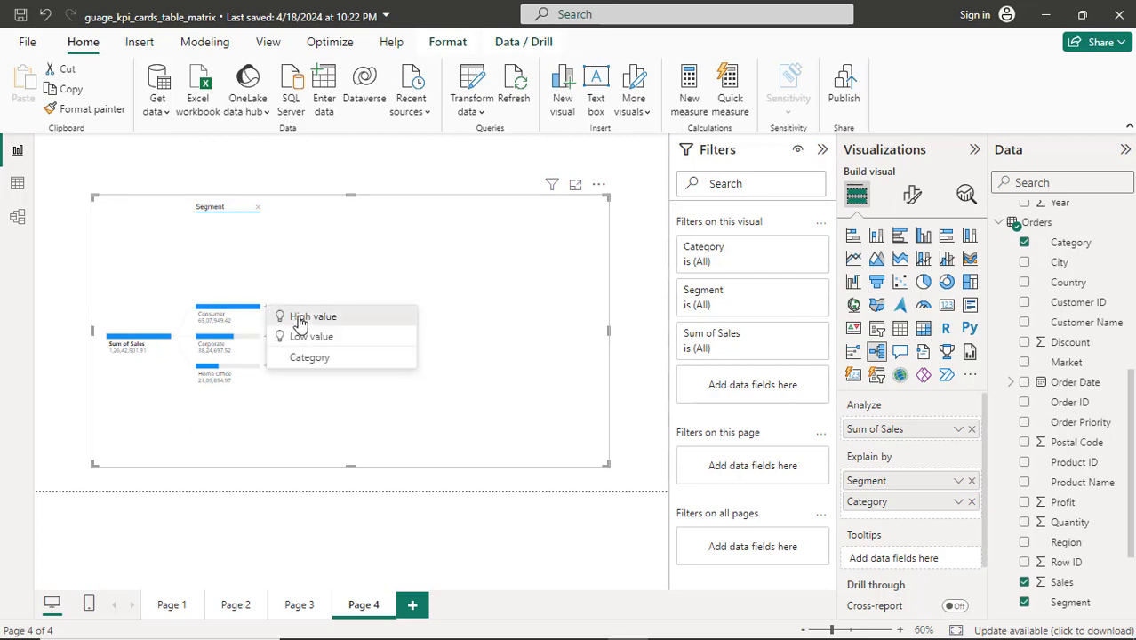
click(301, 320)
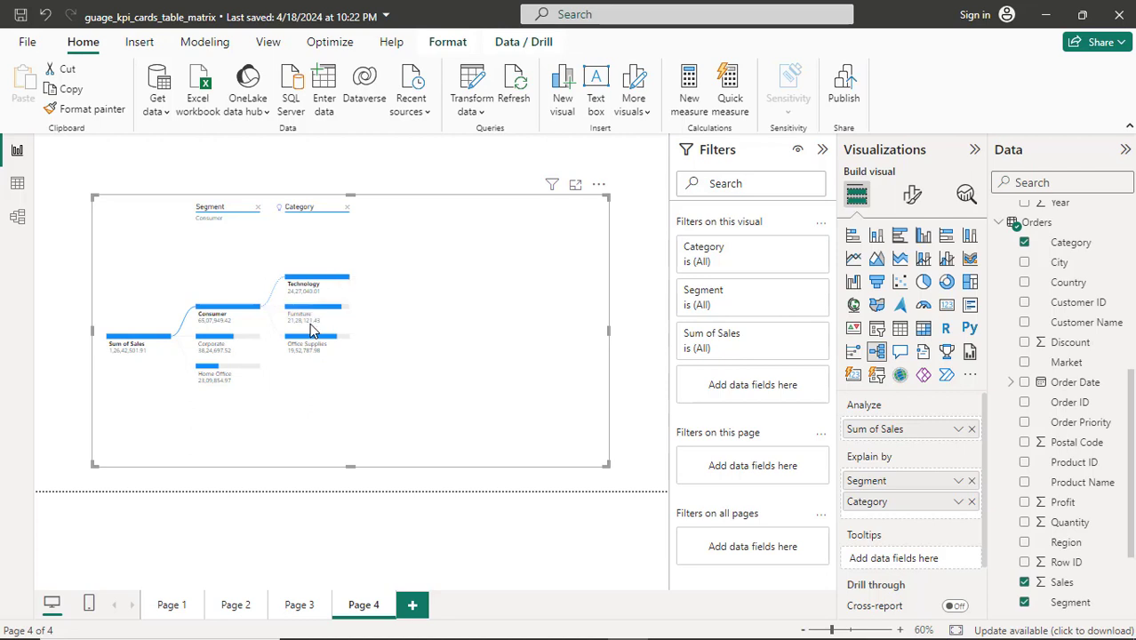
mouse_move(317, 358)
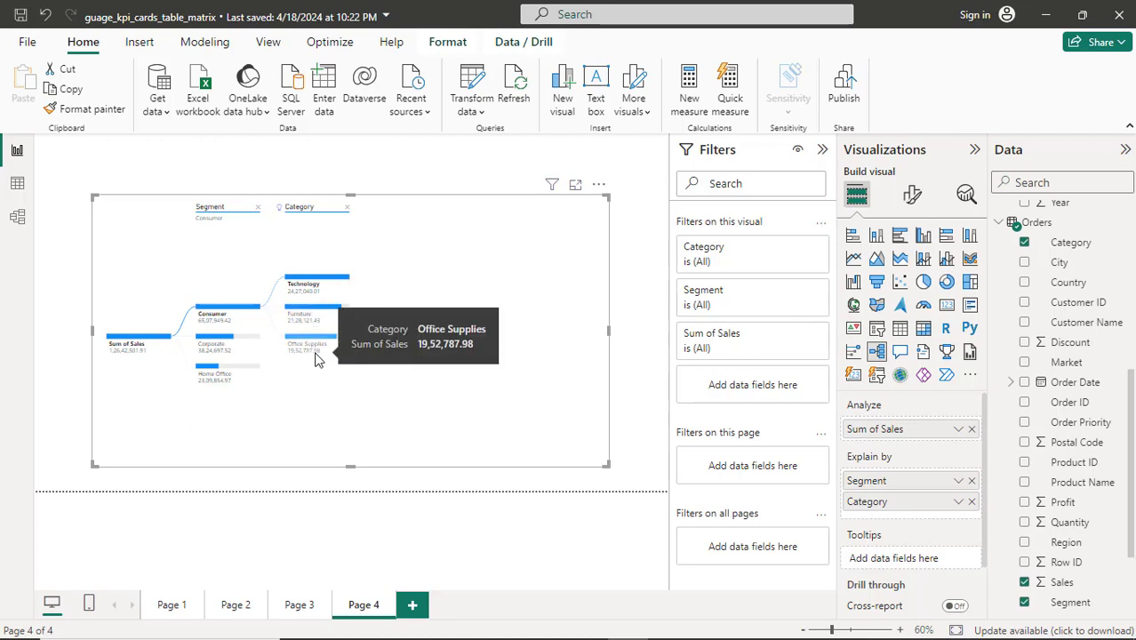
Open the decomposition tree in focus mode and compare the category breakdowns of the Corporate, Home Office and Consumer segments, ending on Consumer.
click(576, 188)
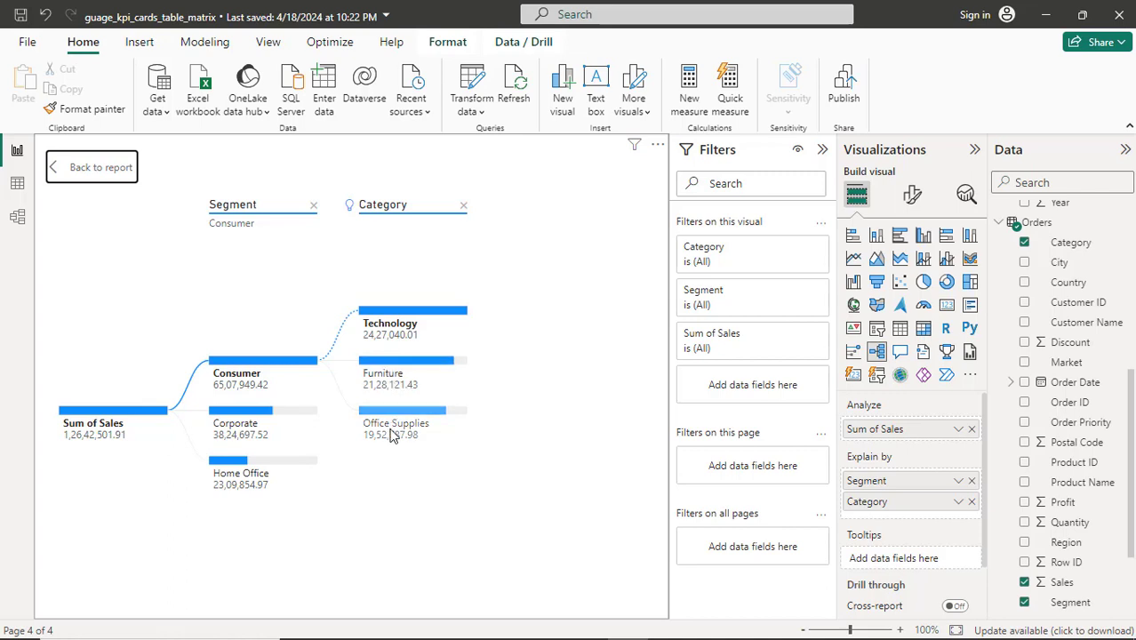
click(317, 365)
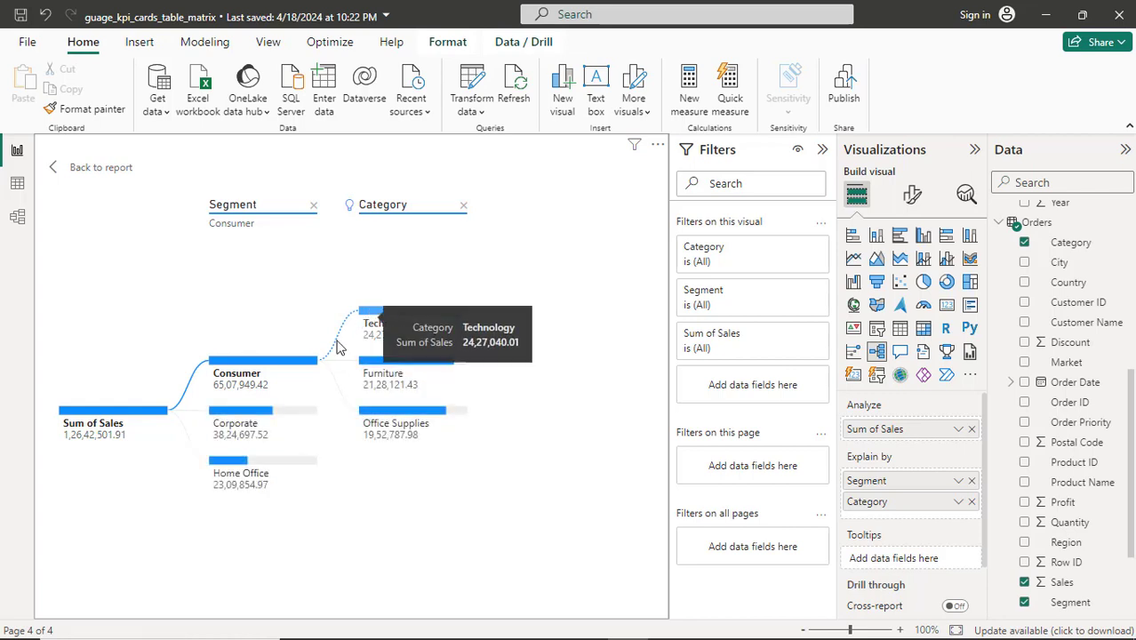
click(268, 363)
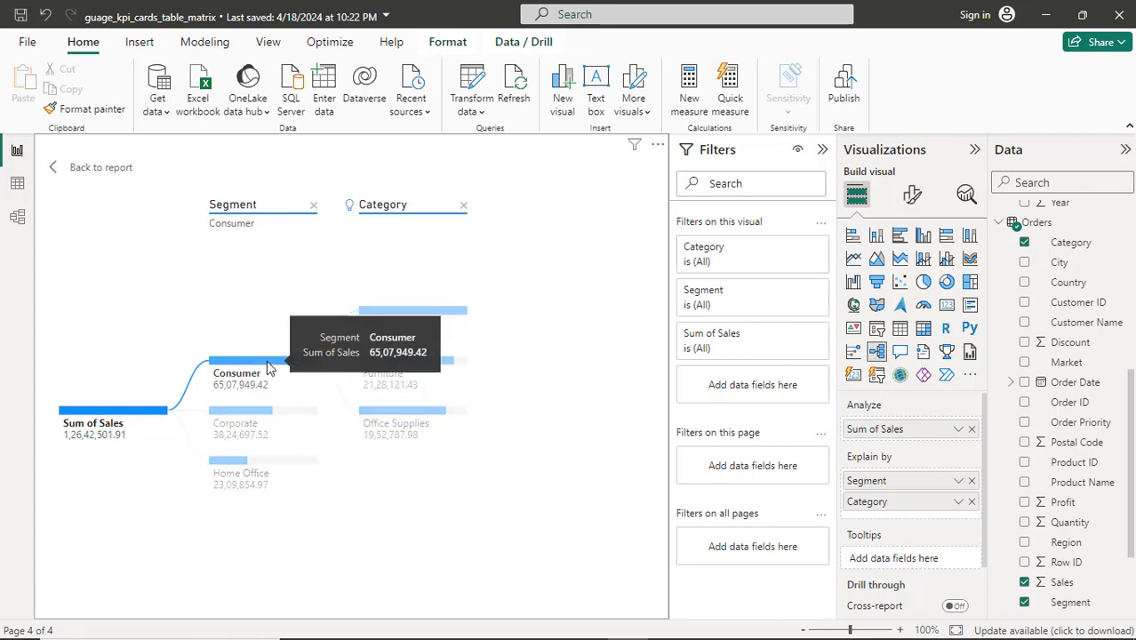
click(256, 415)
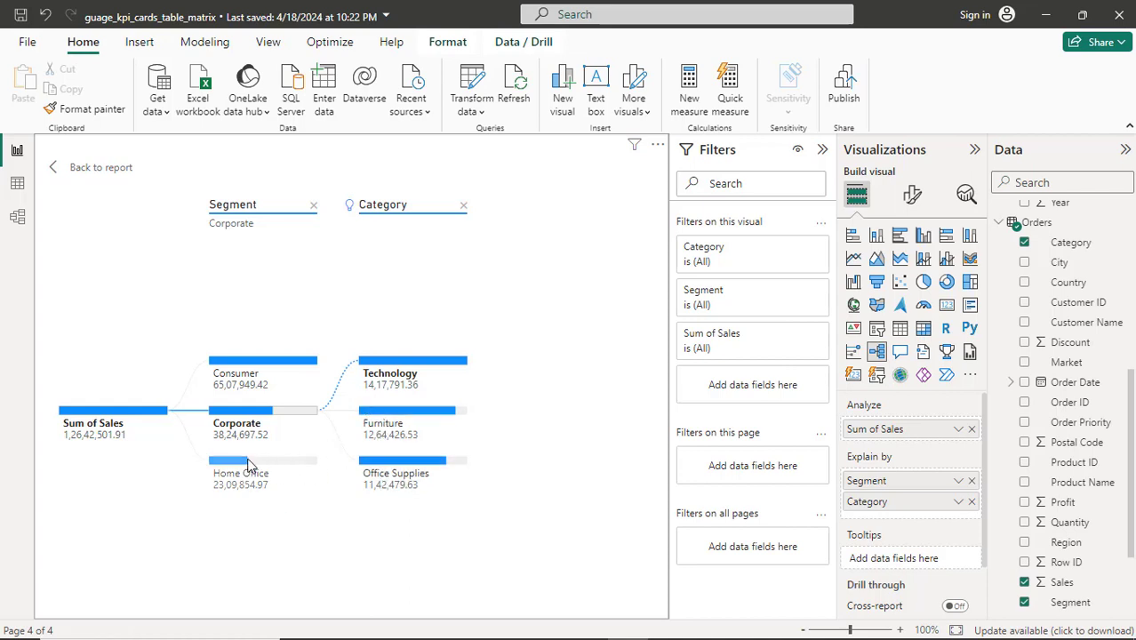
click(276, 466)
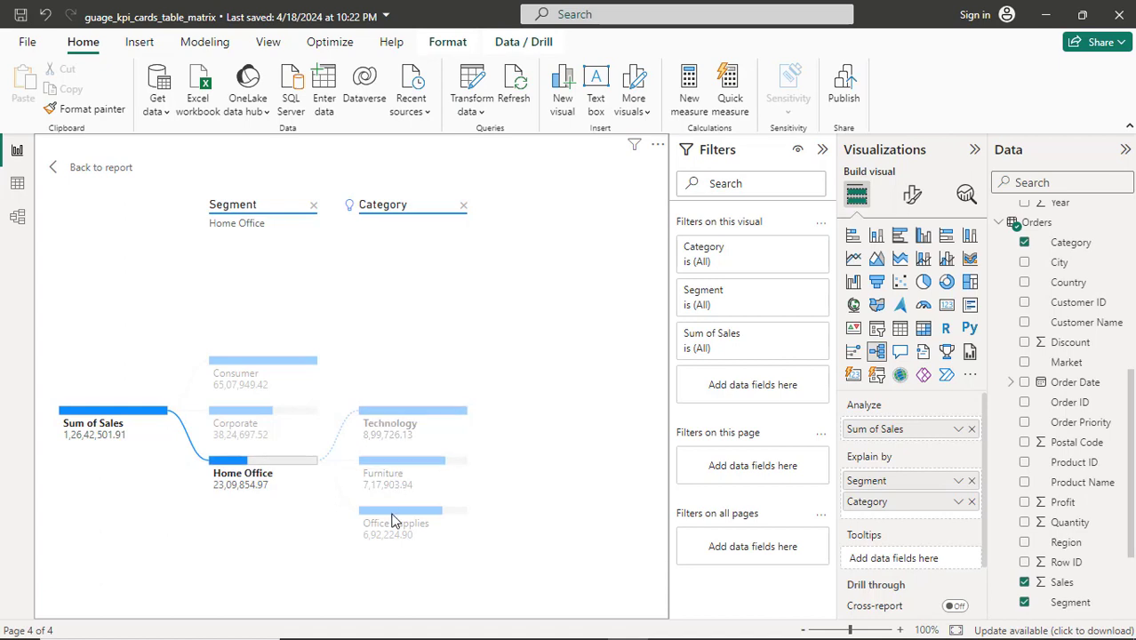
click(269, 412)
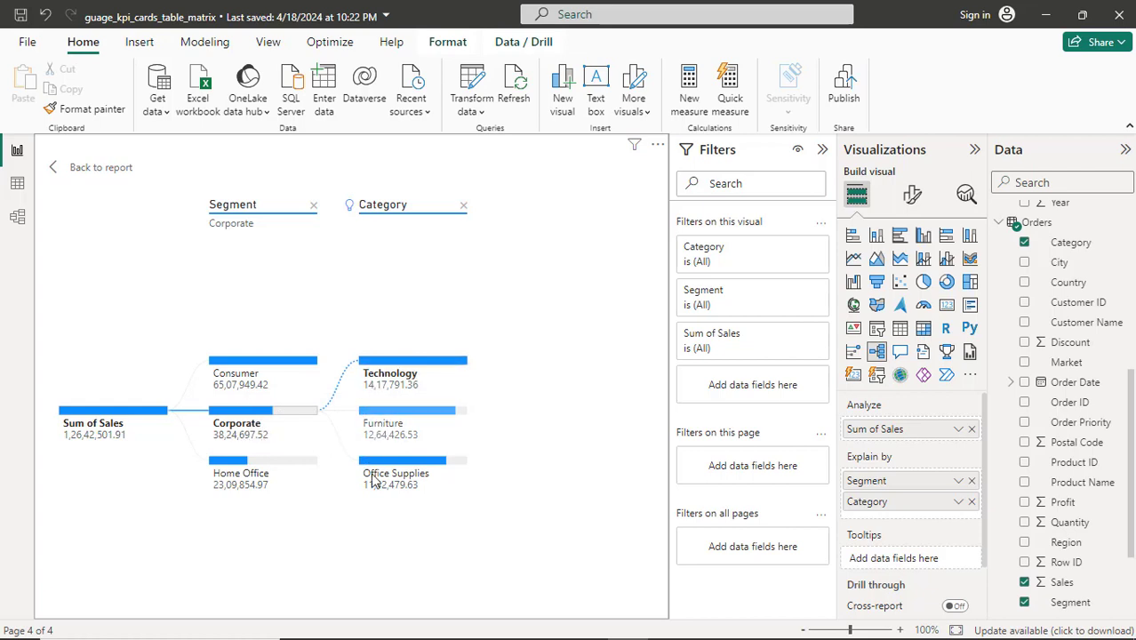
click(290, 373)
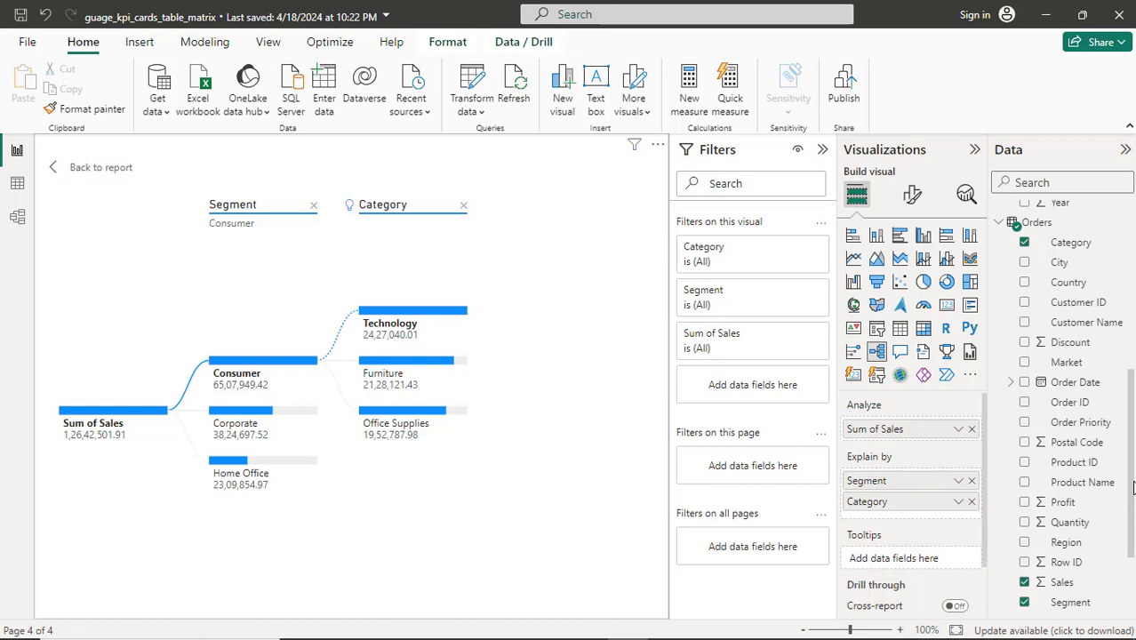
Add Region from the Orders table to Explain by and split the Technology category by High value.
drag(1132, 486, 1132, 545)
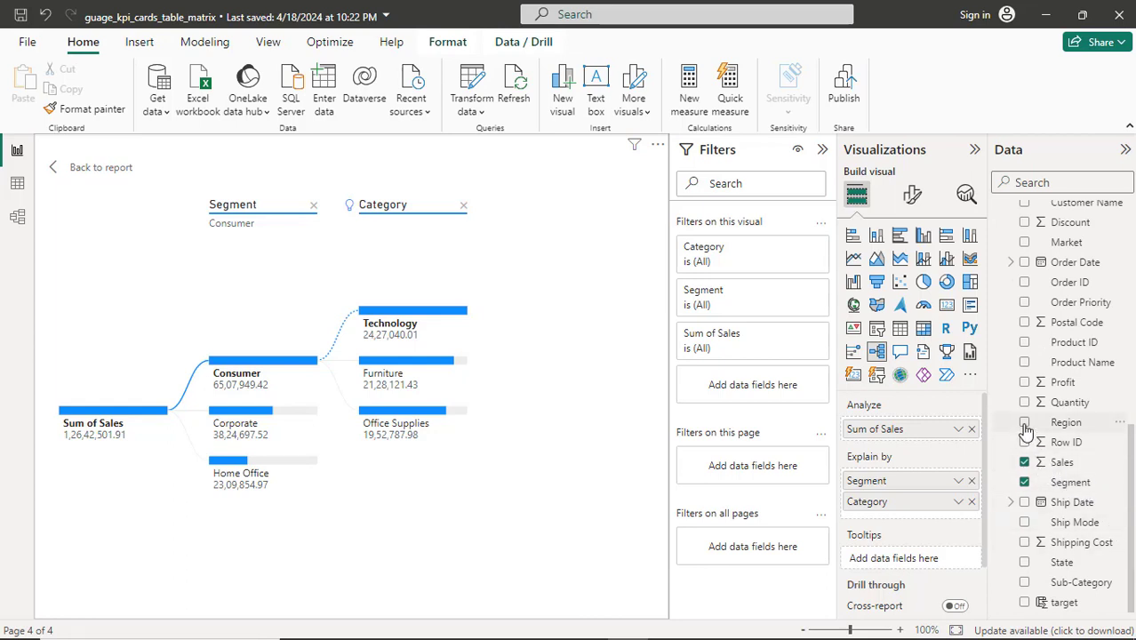
drag(1022, 429, 924, 520)
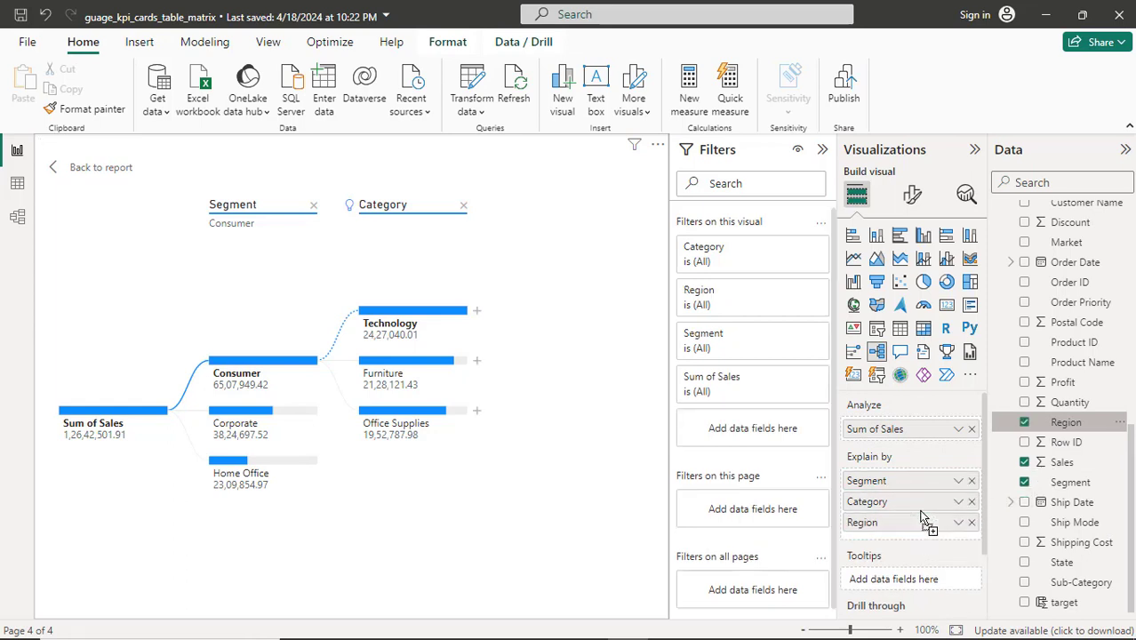
click(477, 314)
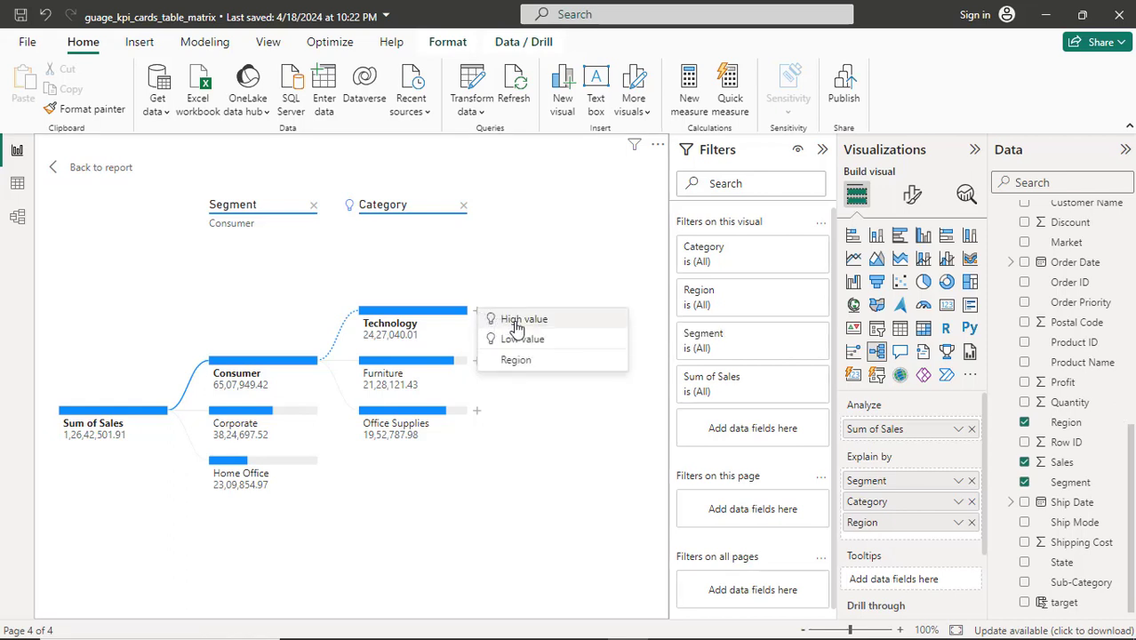
click(517, 325)
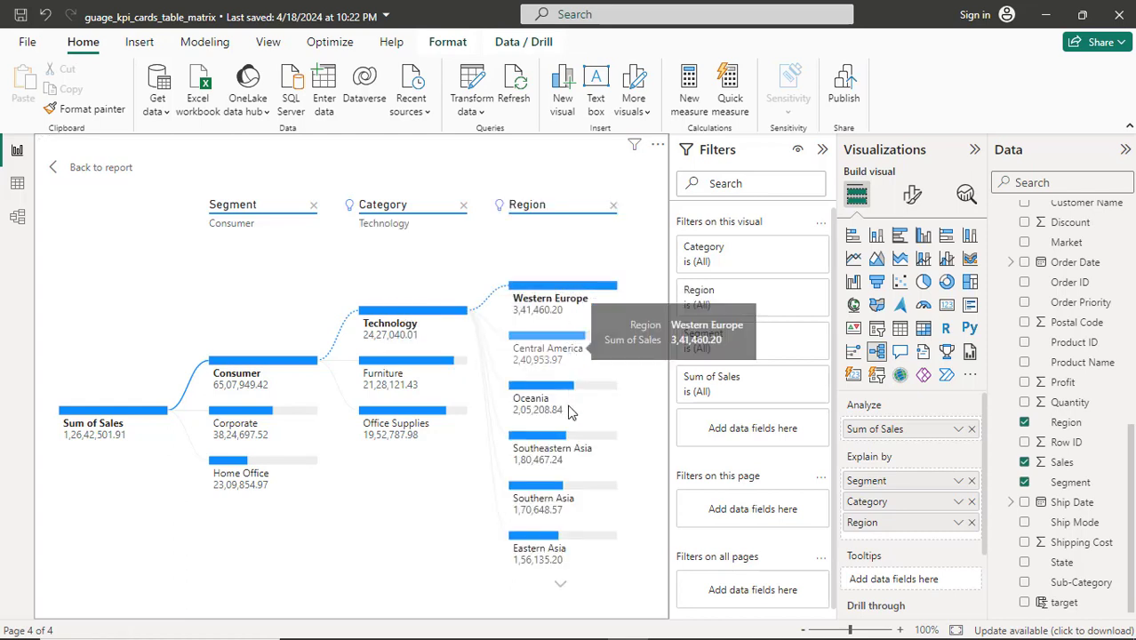
Examine the regional sales under Technology, including the regions further down the list, and compare them with those of Furniture and Office Supplies.
click(561, 588)
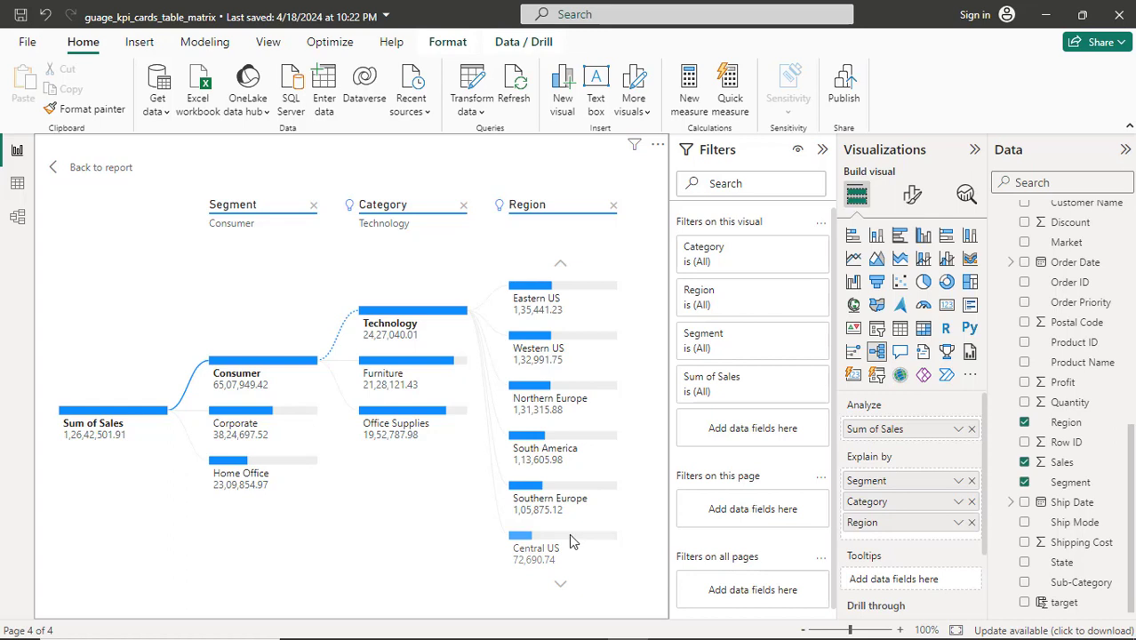
click(561, 272)
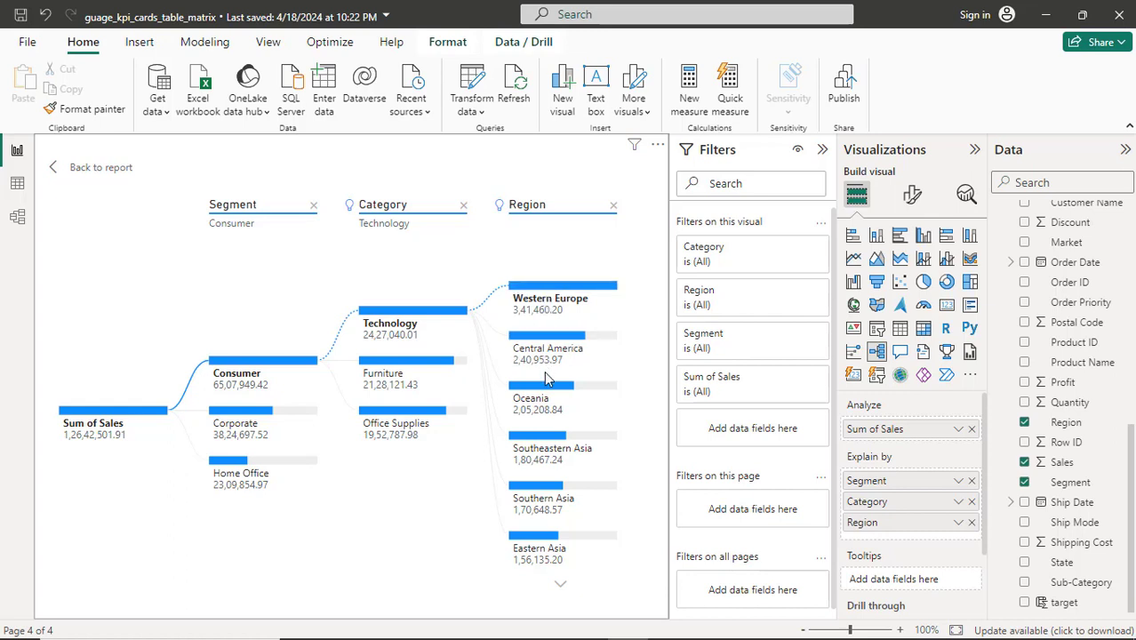
mouse_move(451, 369)
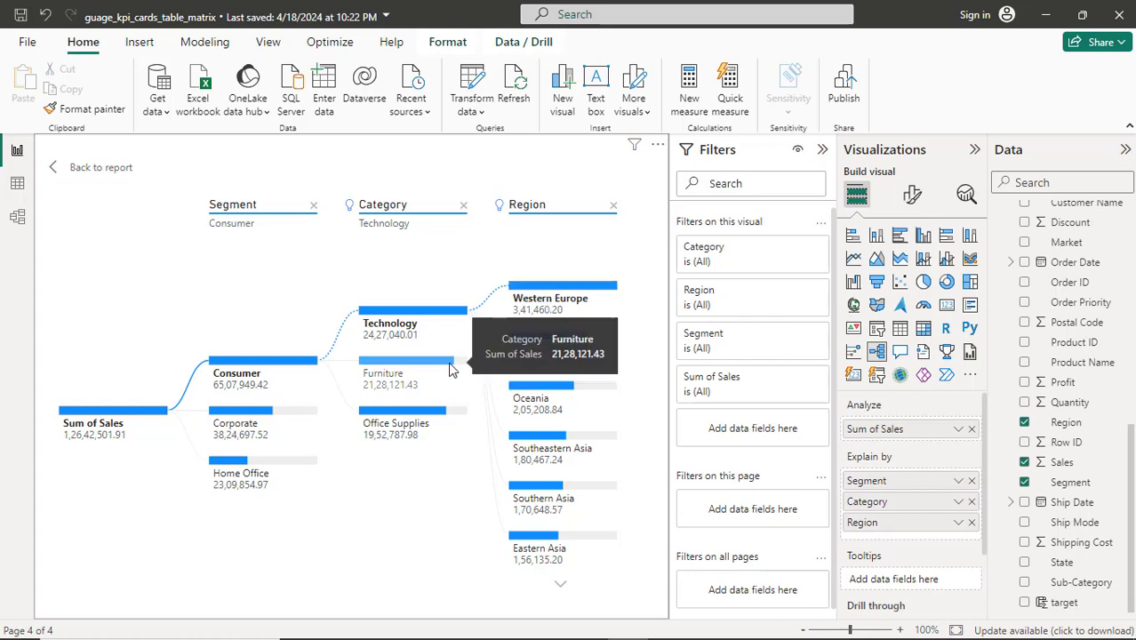
click(451, 369)
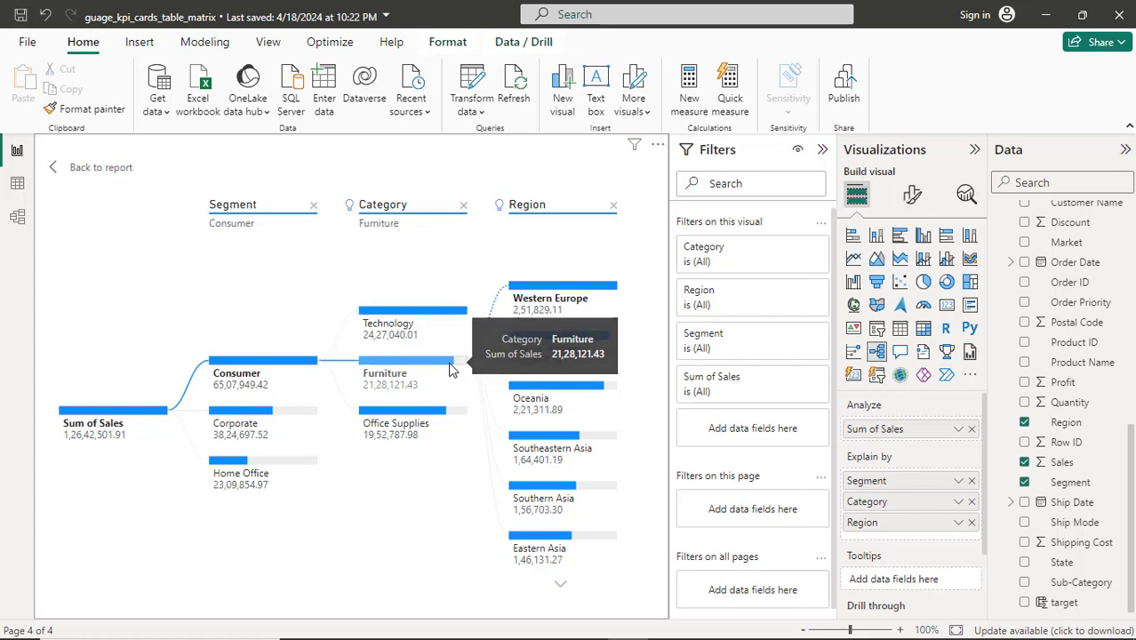
click(427, 418)
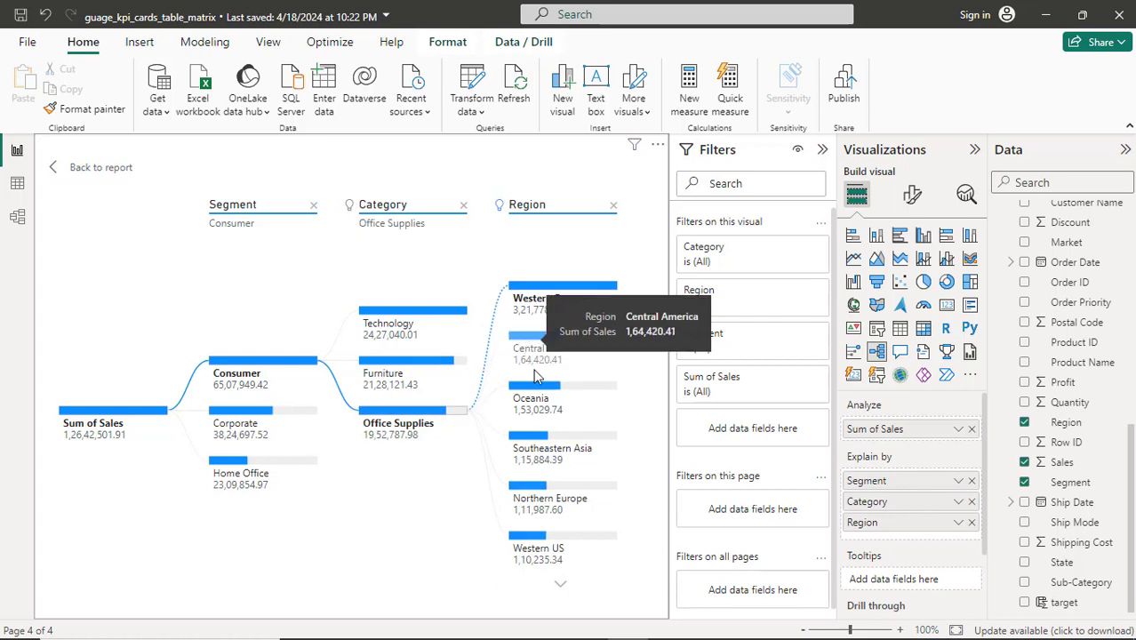
Replace Region with Sub-Category in Explain by and split the Technology category by Low value.
click(971, 524)
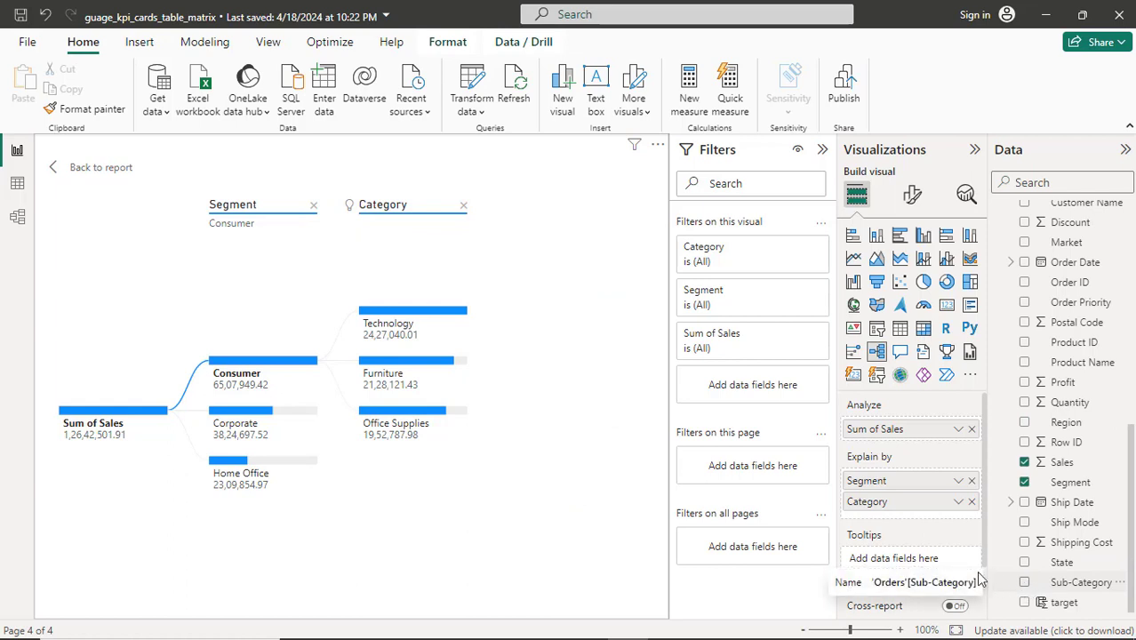
mouse_move(980, 579)
mouse_down()
mouse_move(826, 517)
mouse_move(845, 500)
mouse_move(893, 515)
mouse_up()
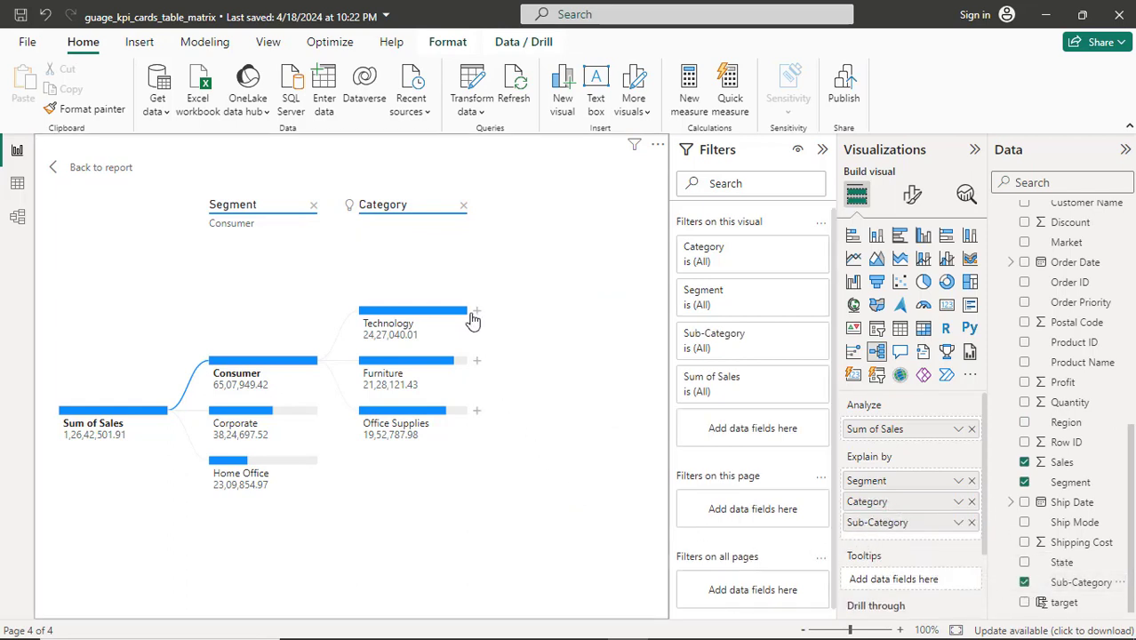
click(476, 312)
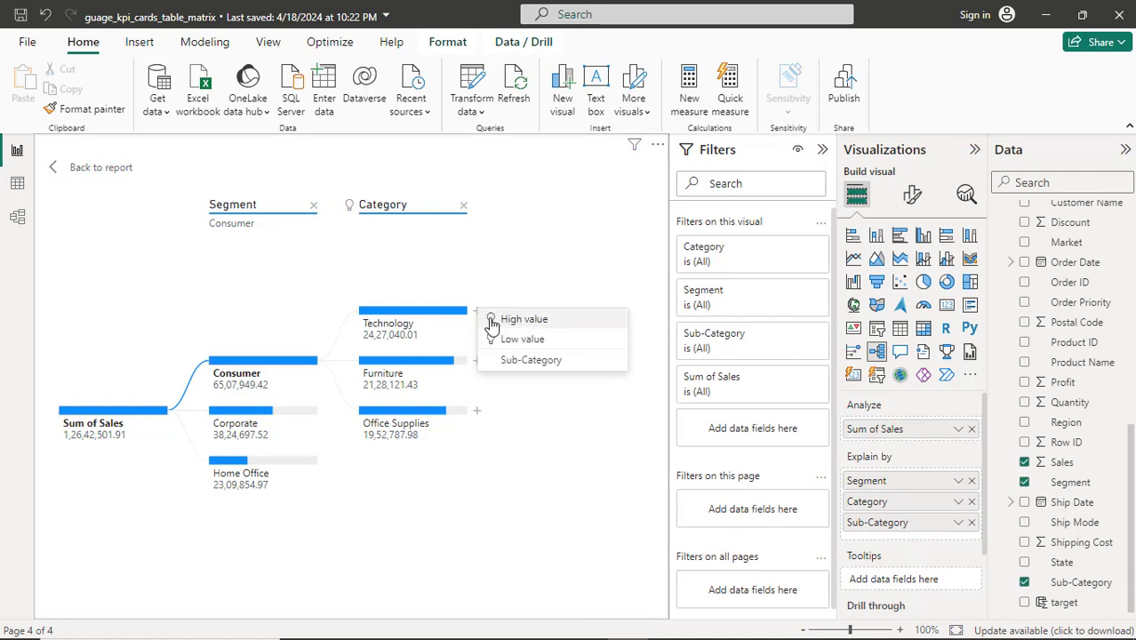
click(510, 342)
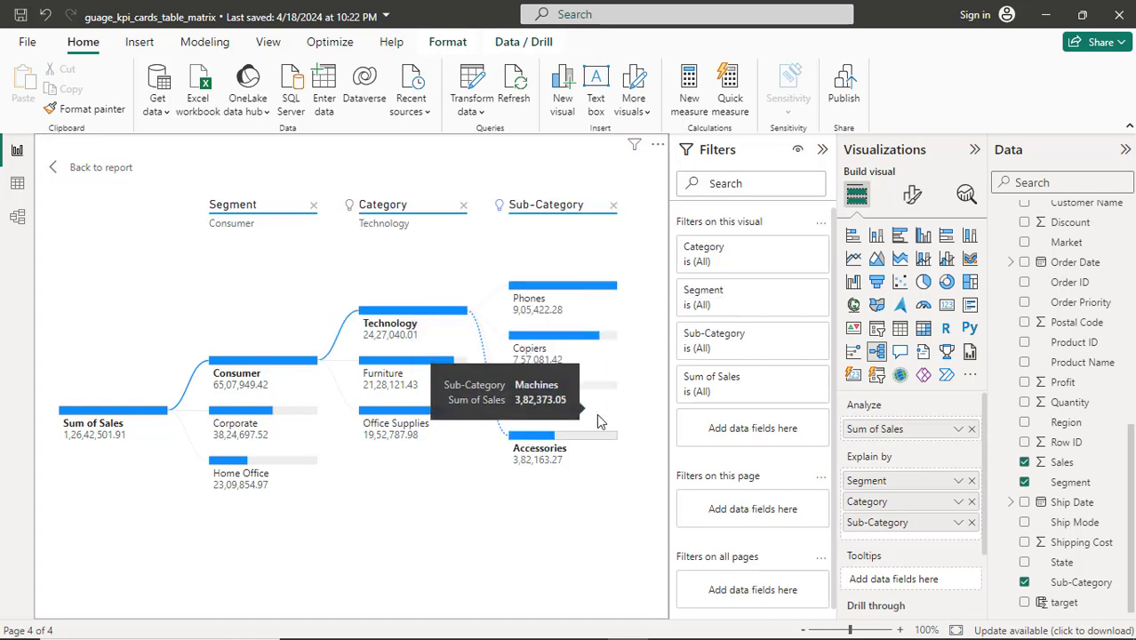
Inspect the sub-category sales under Technology, and compare them with the sub-category breakdowns of Furniture and Office Supplies.
click(583, 460)
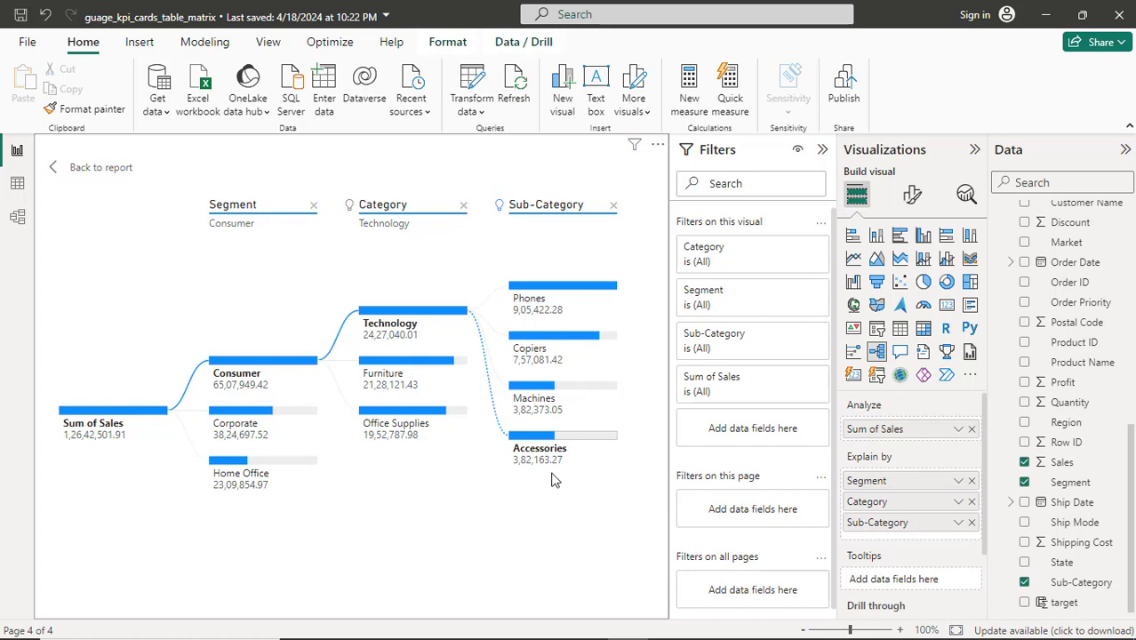
mouse_move(534, 469)
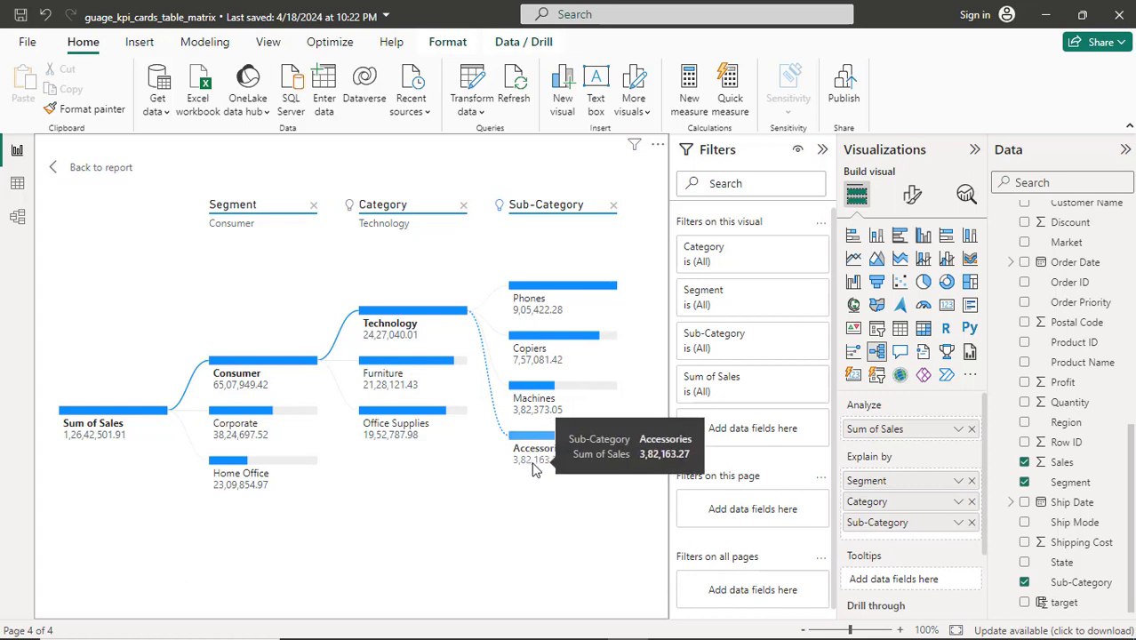
mouse_move(545, 389)
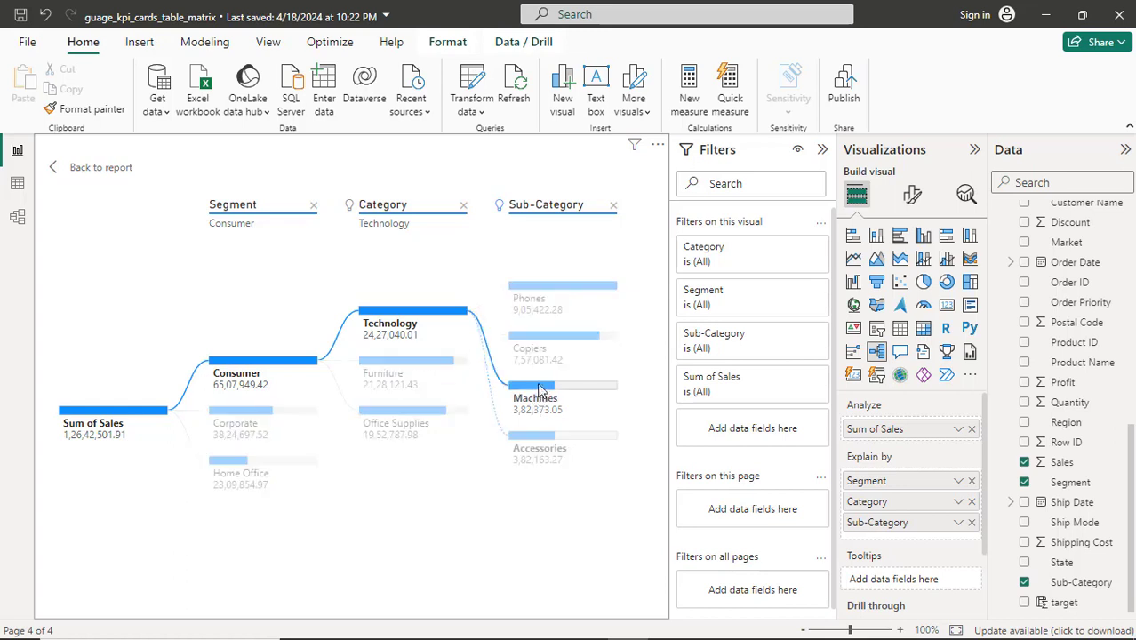
click(531, 352)
click(542, 313)
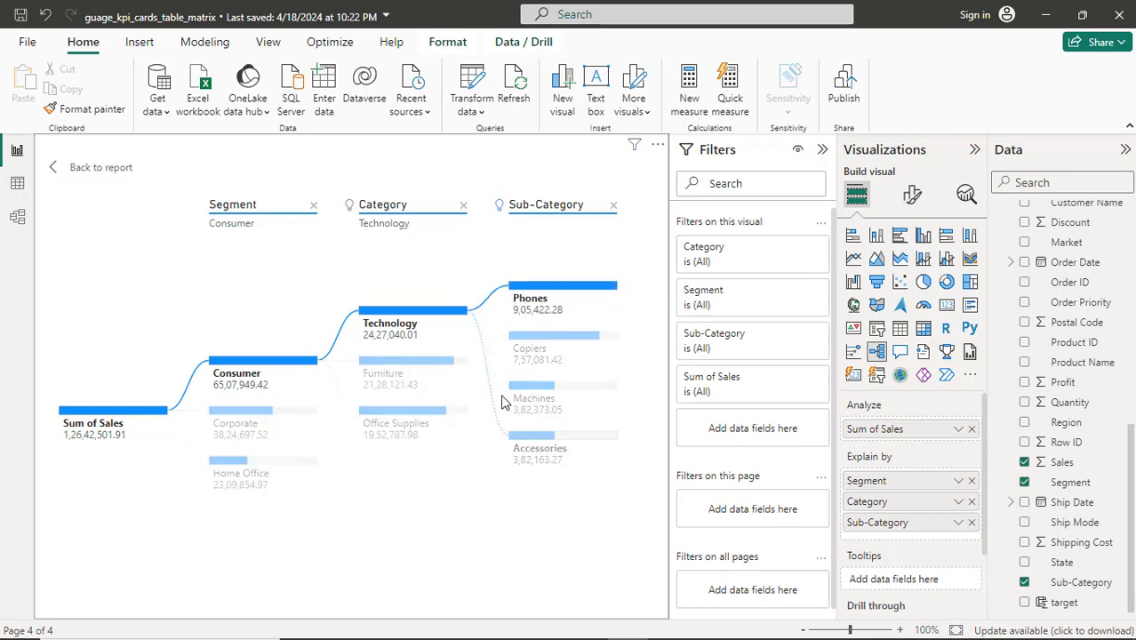
click(446, 372)
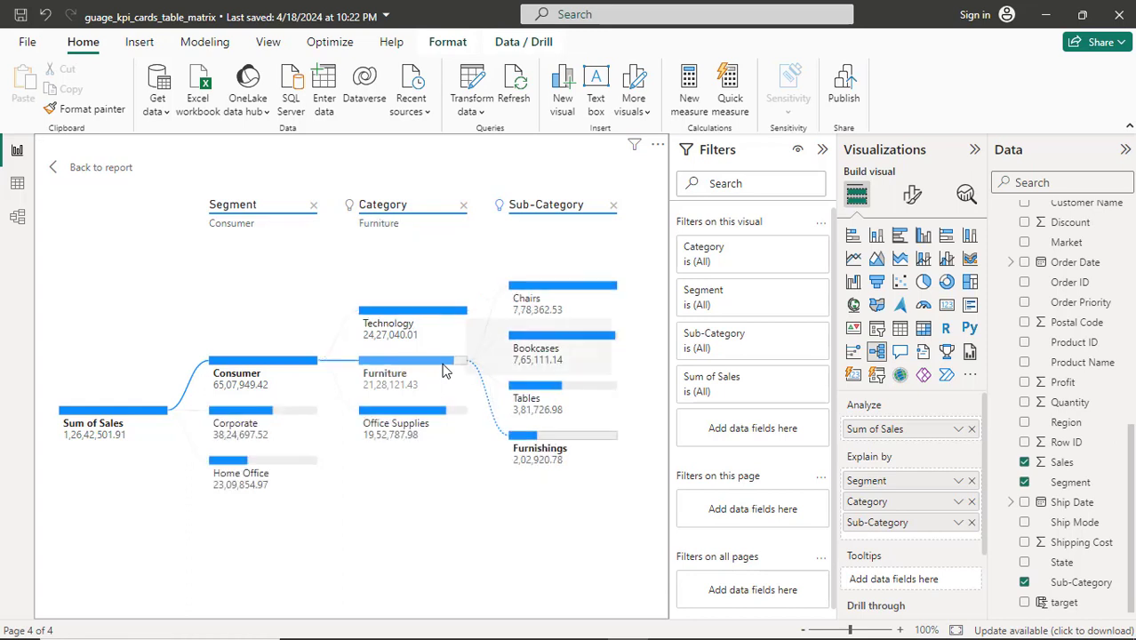
click(438, 419)
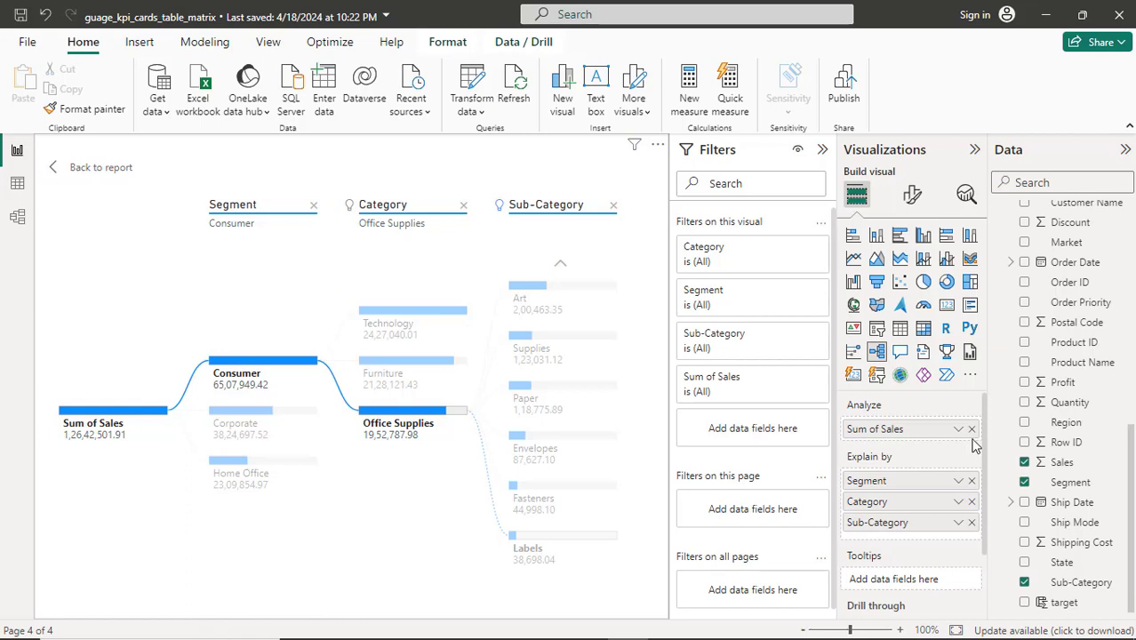
Clear the decomposition tree by removing Segment, Category and Sub-Category from Explain by and Sum of Sales from Analyze.
click(971, 481)
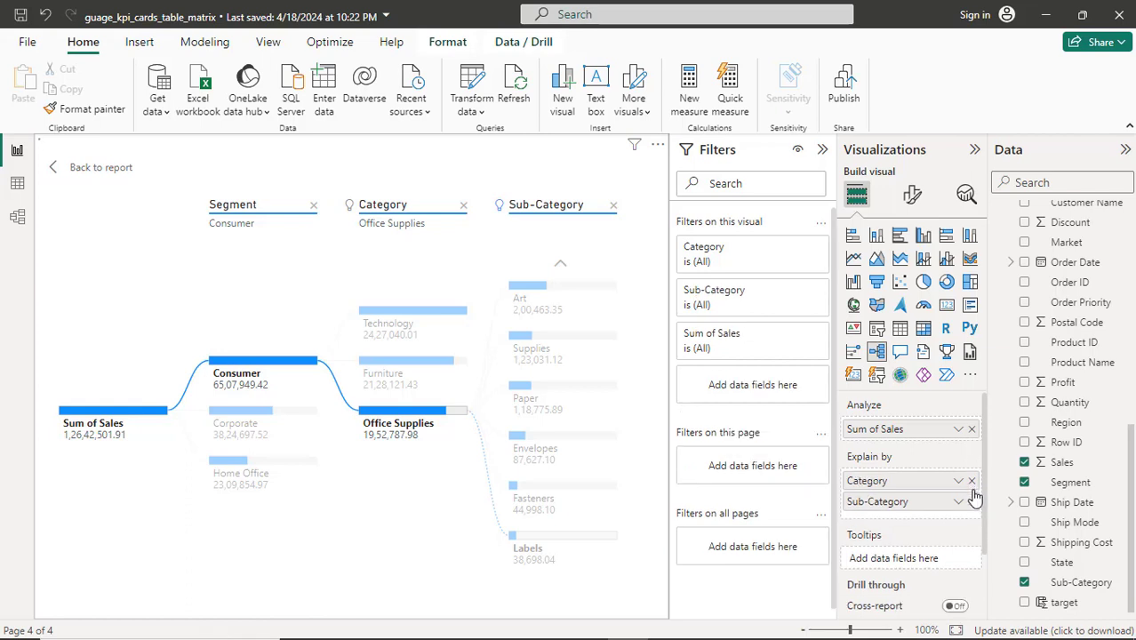
click(971, 480)
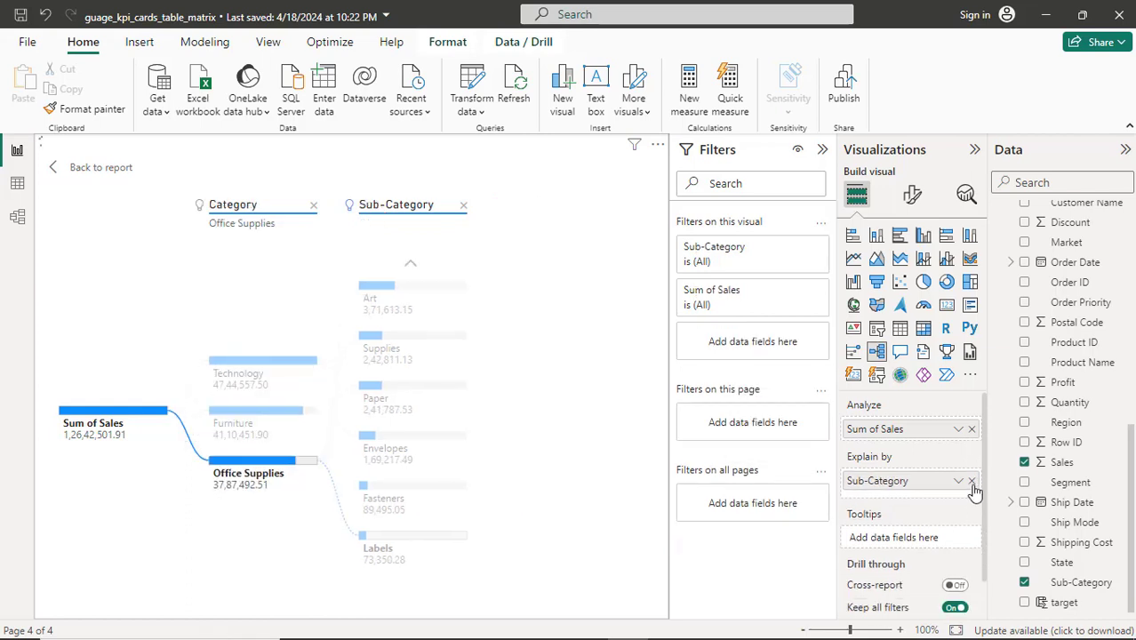
click(972, 481)
click(972, 430)
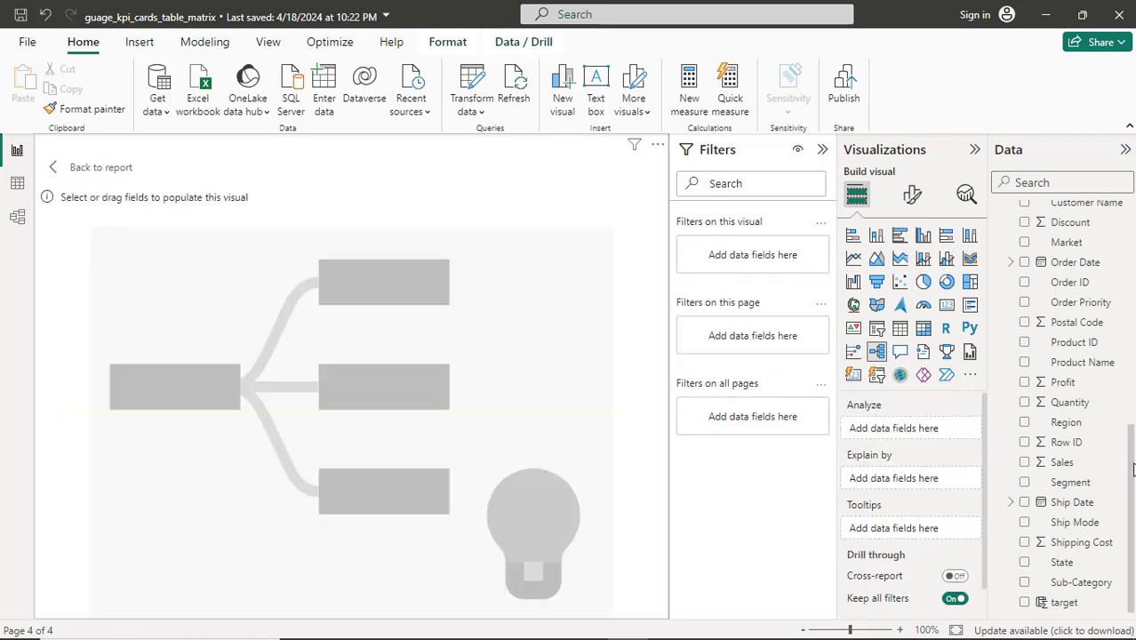
Set the decomposition tree to analyze Profit from the Orders table and explain it by Region.
drag(1132, 468, 1132, 433)
drag(1033, 459, 899, 434)
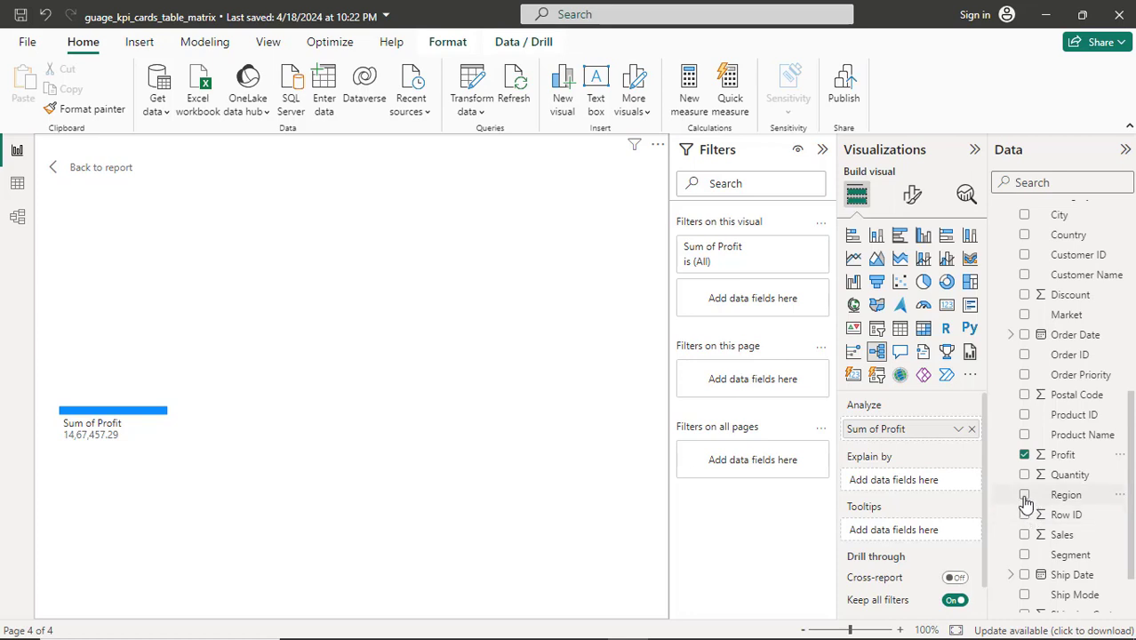
drag(1026, 503, 885, 482)
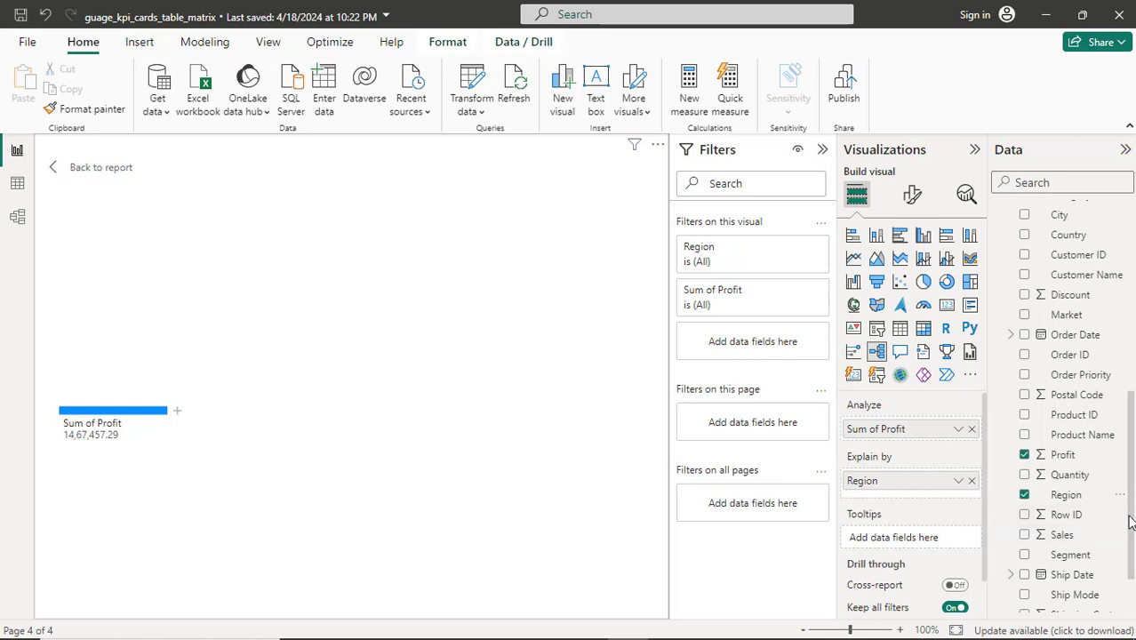
Add Country, State and City from the Orders table to Explain by, below Region.
scroll(1131, 535, down, 2)
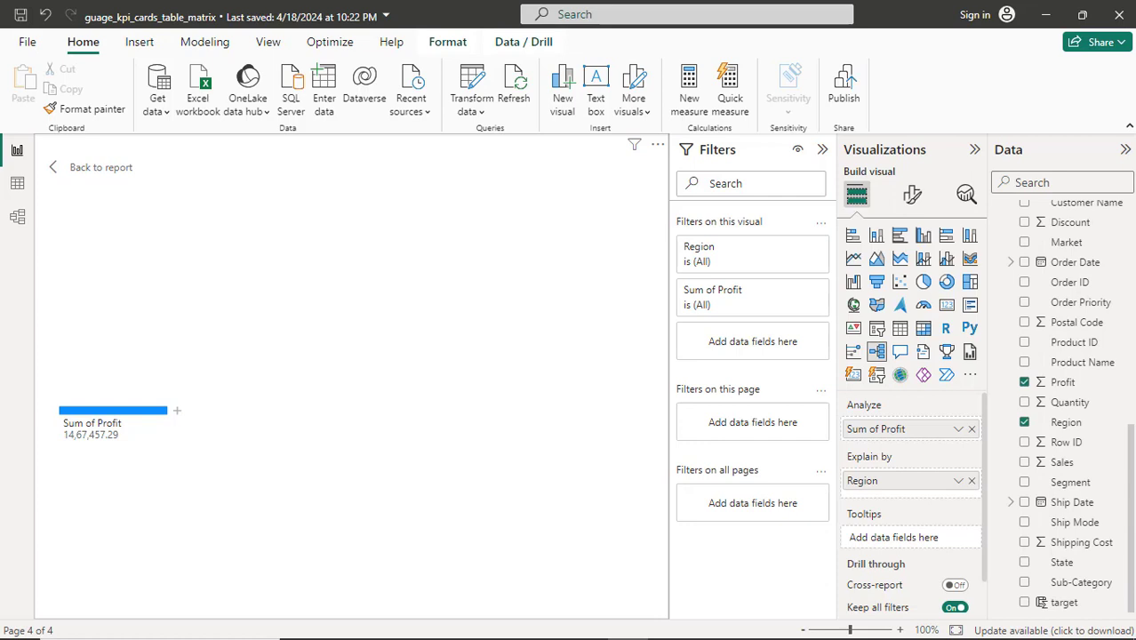
scroll(1067, 406, up, 4)
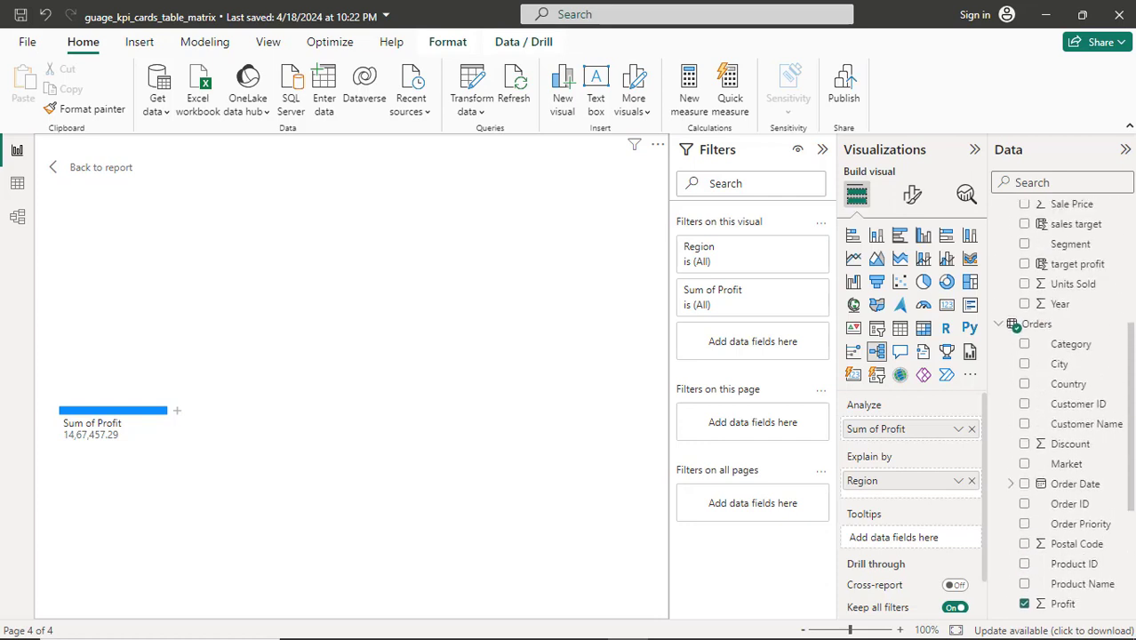
drag(1024, 385, 943, 487)
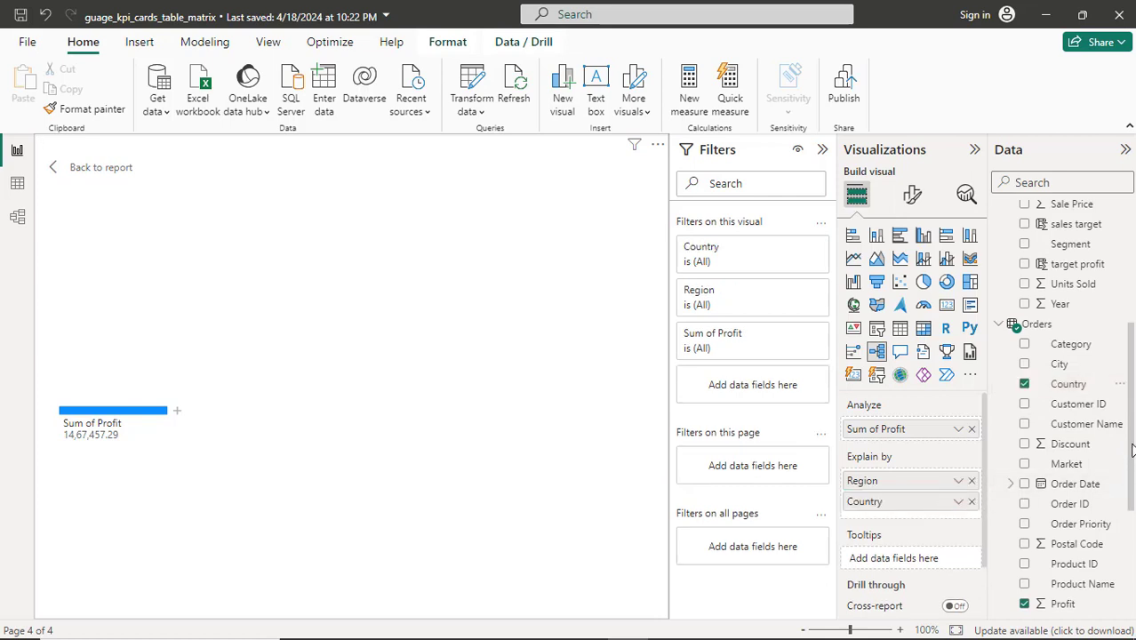
scroll(1128, 455, down, 3)
scroll(1062, 404, down, 2)
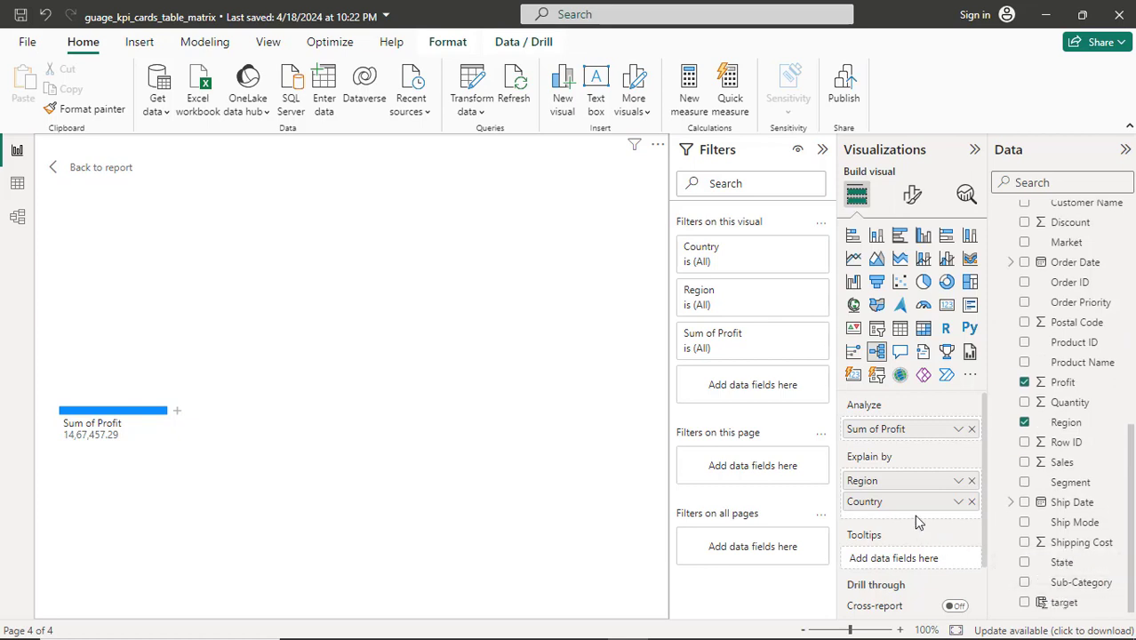
click(1024, 563)
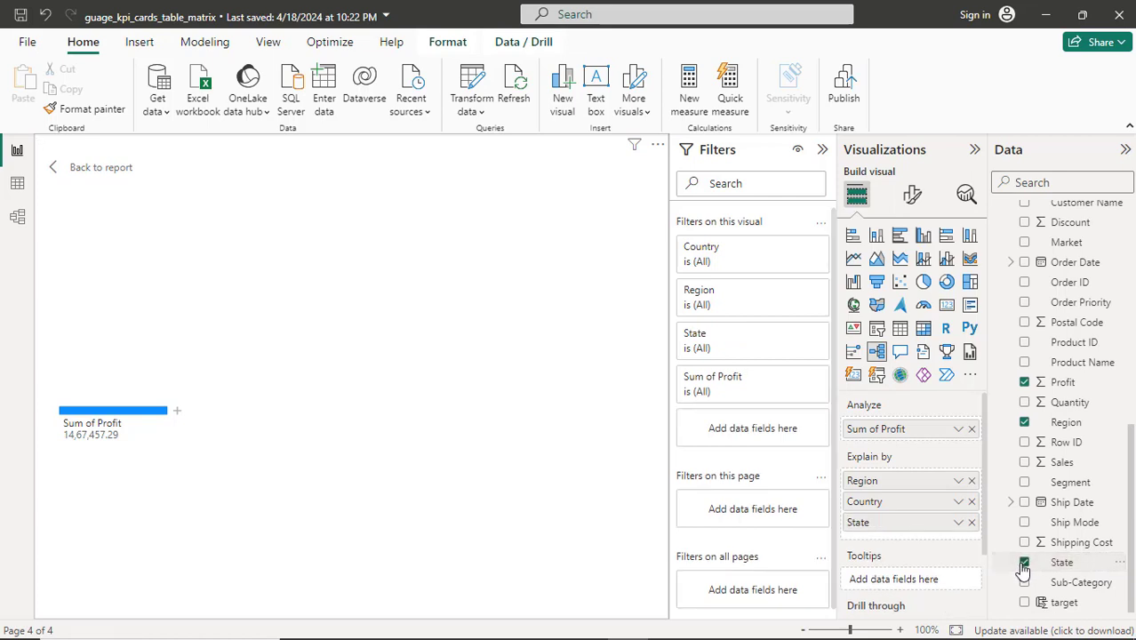
scroll(1105, 480, up, 3)
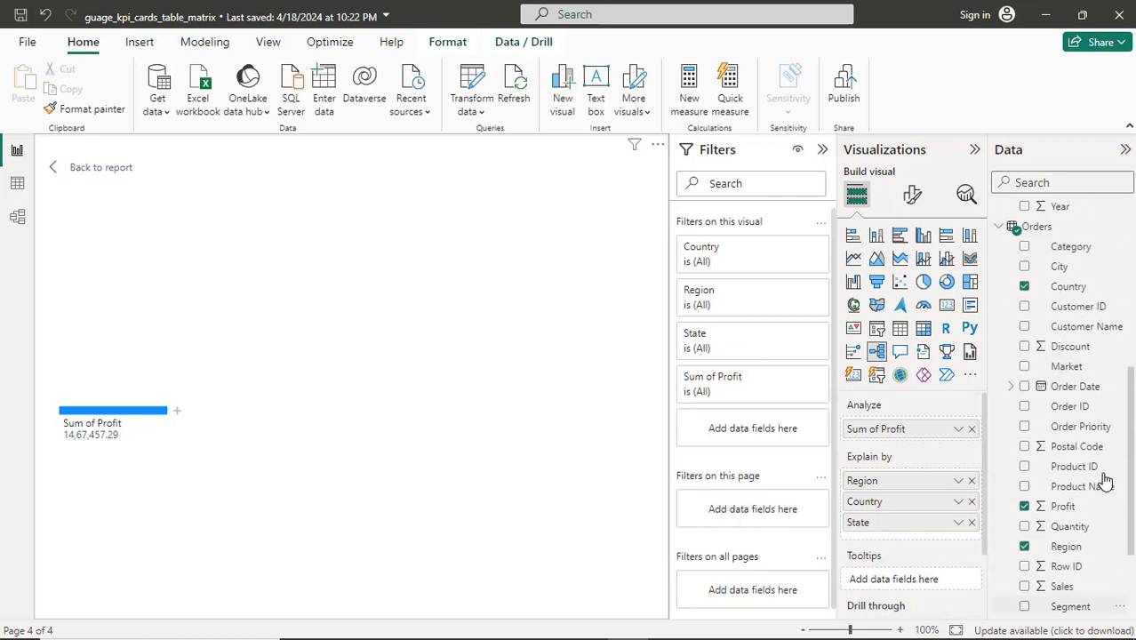
click(1025, 267)
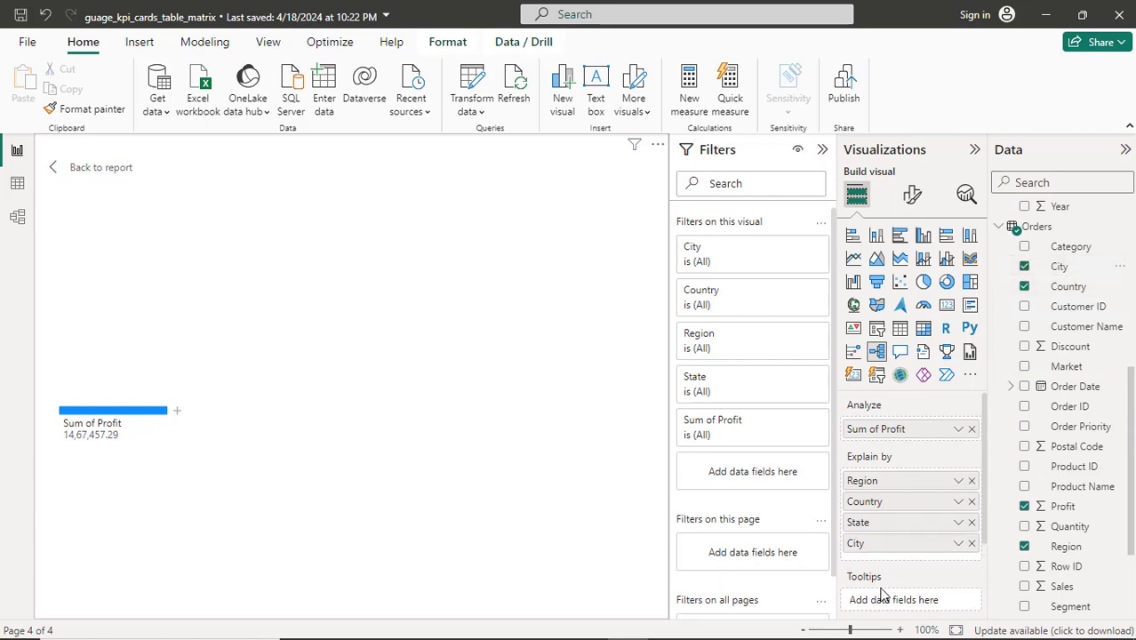
Split Sum of Profit by High value, and split the United States branch by High value as well.
click(177, 414)
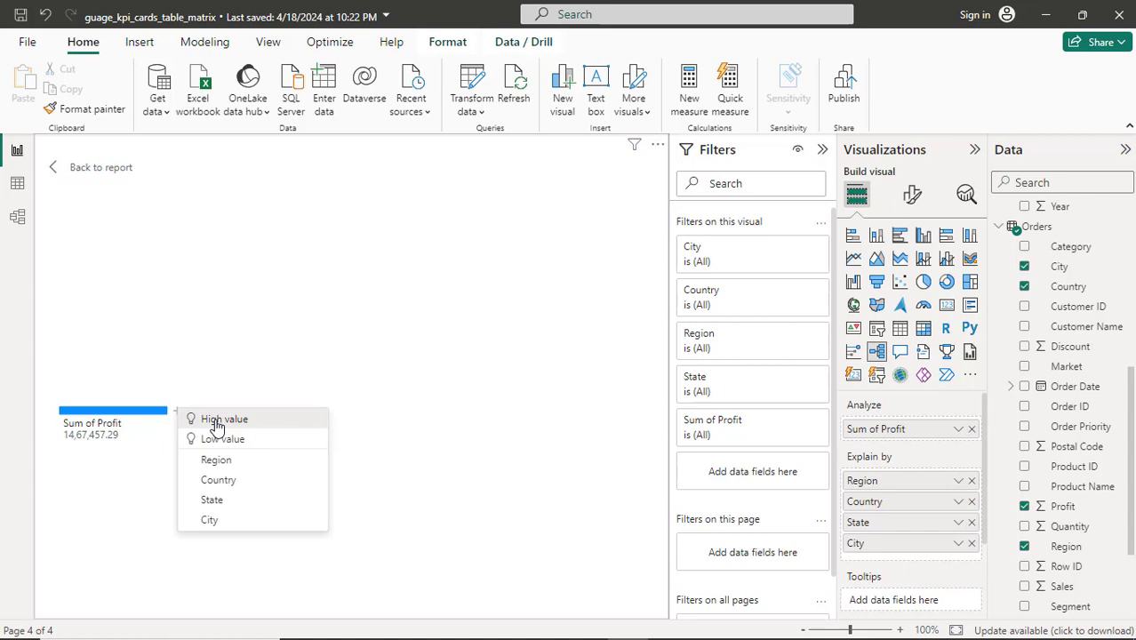
click(216, 426)
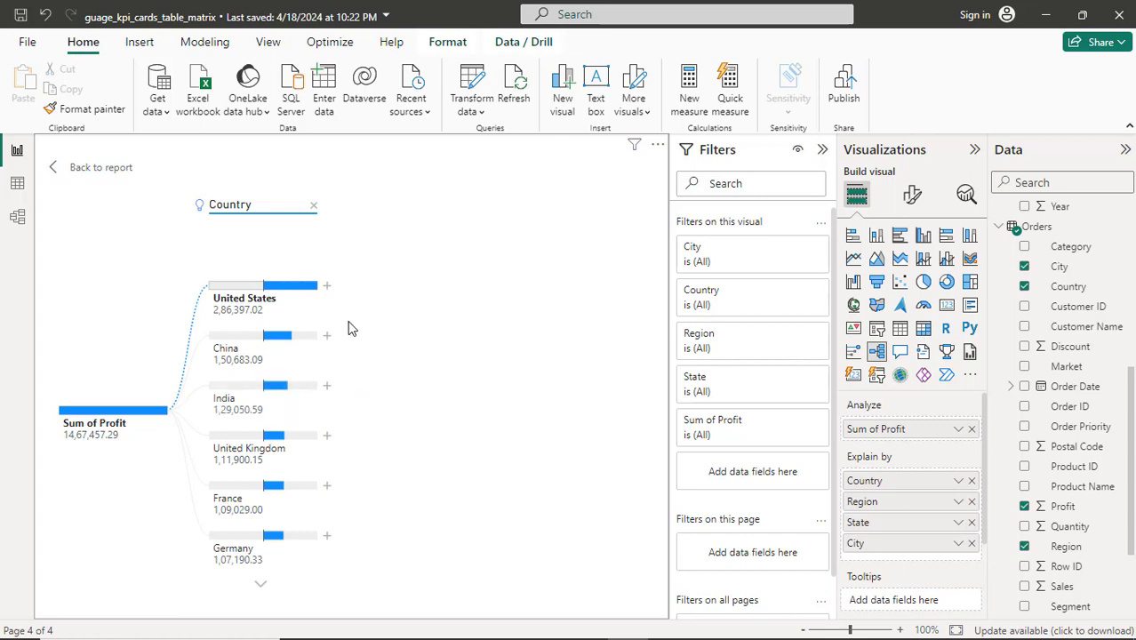
click(327, 286)
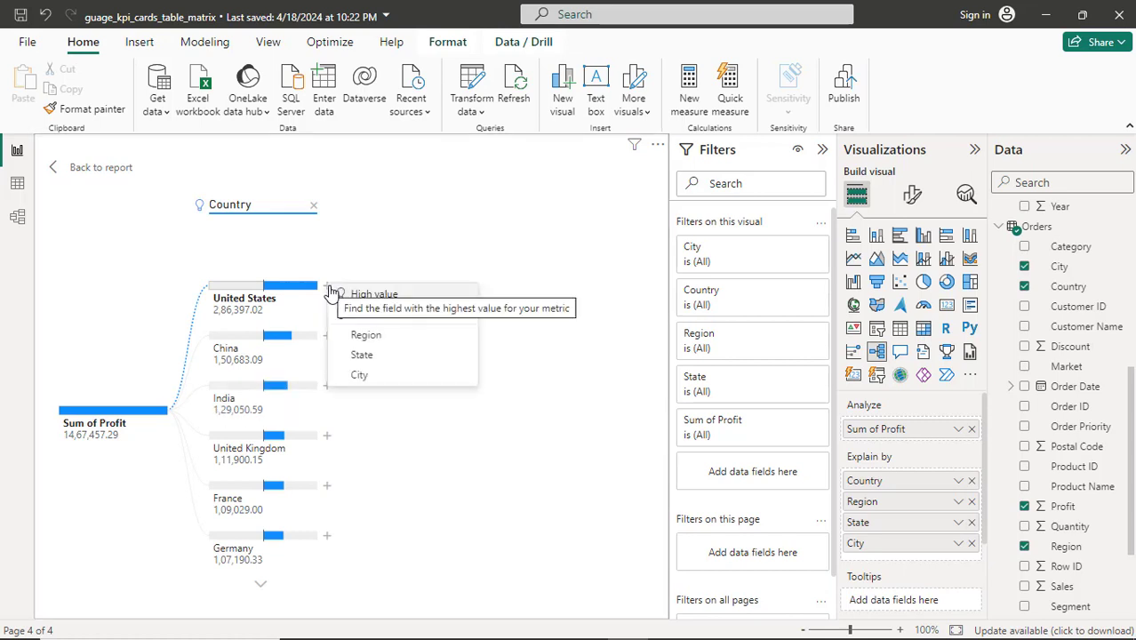
click(355, 298)
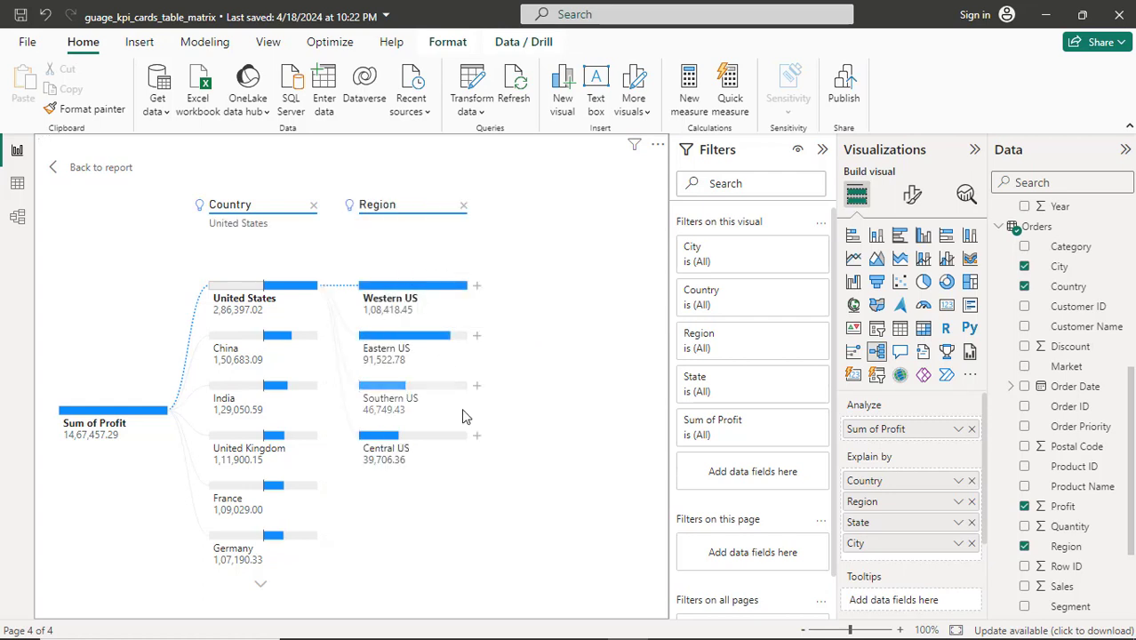
Split the Southern US branch and then the Mississippi branch by High value, and widen the canvas area slightly.
mouse_move(462, 416)
click(476, 389)
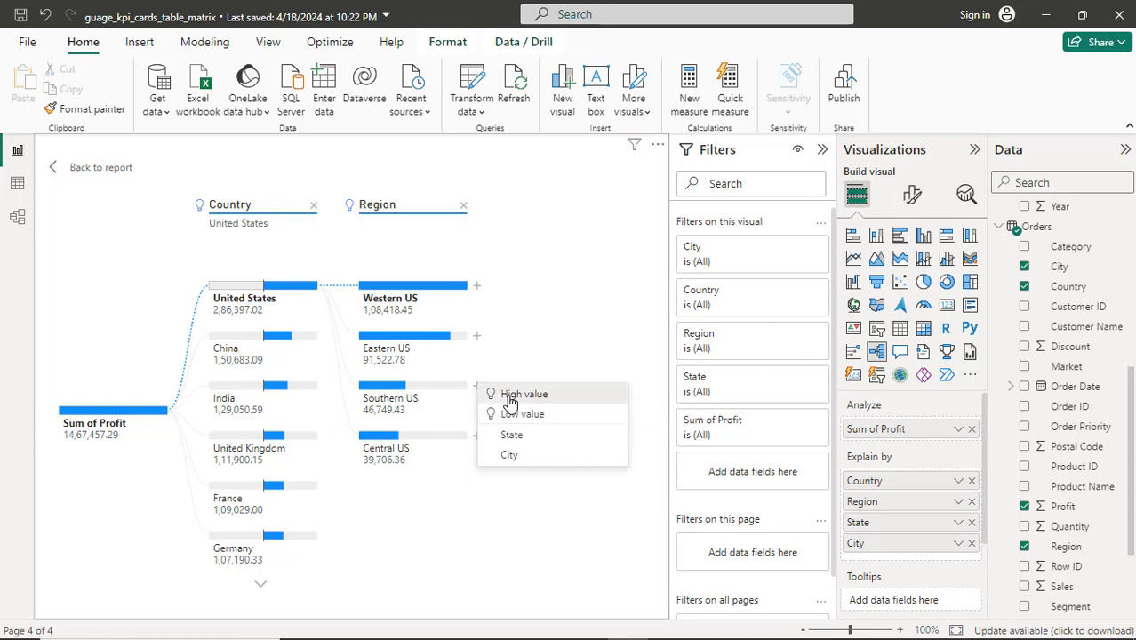
click(510, 397)
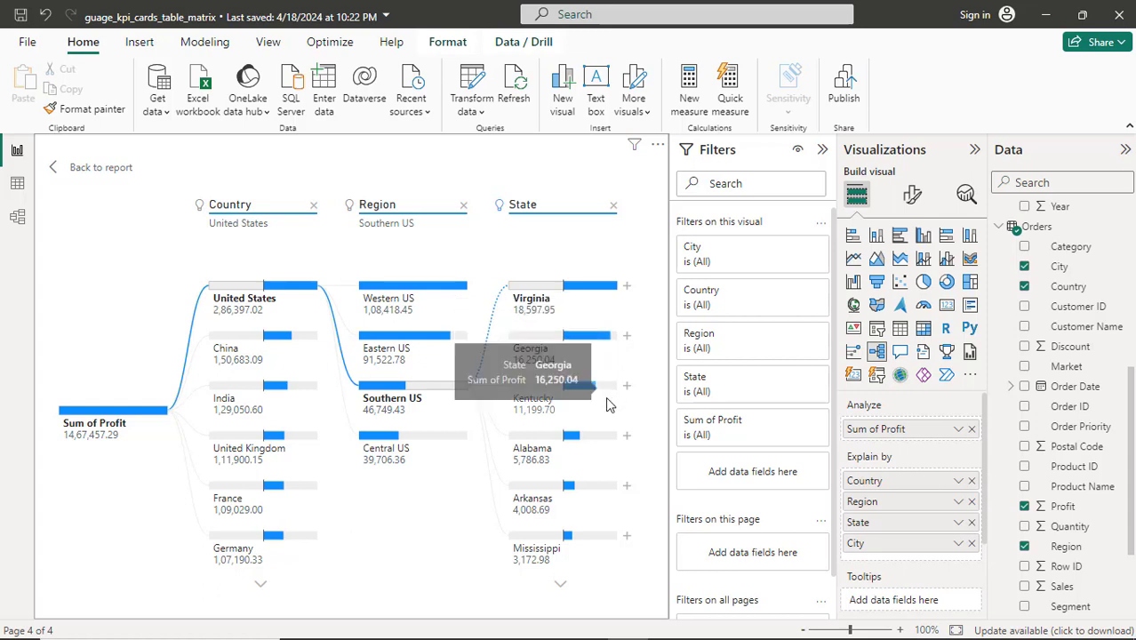
click(627, 540)
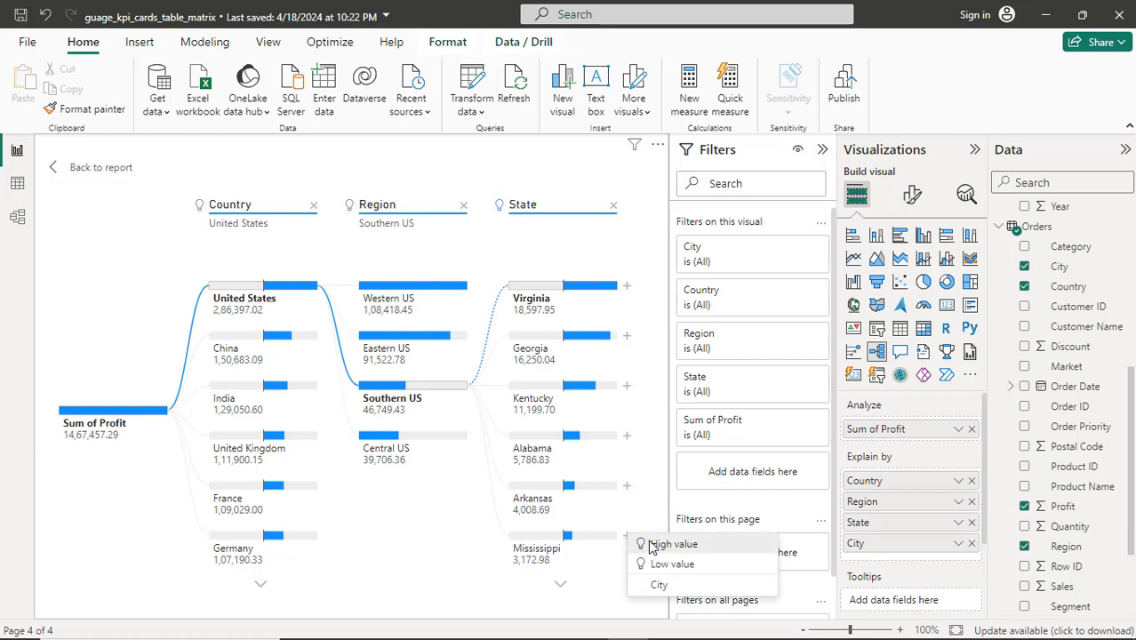
click(654, 545)
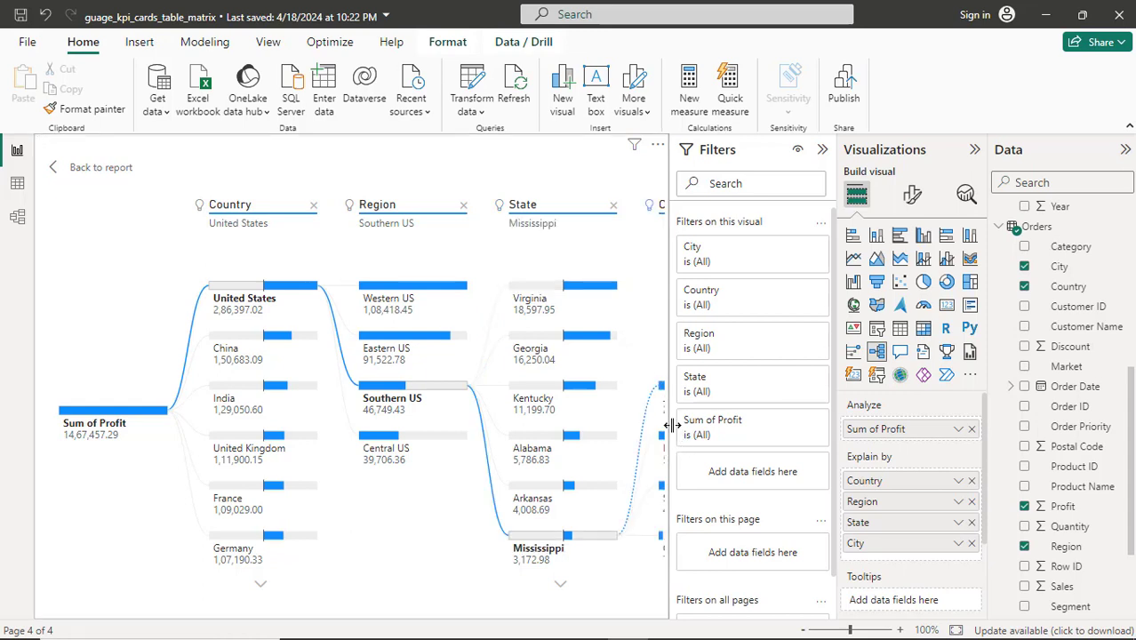
drag(672, 425, 682, 426)
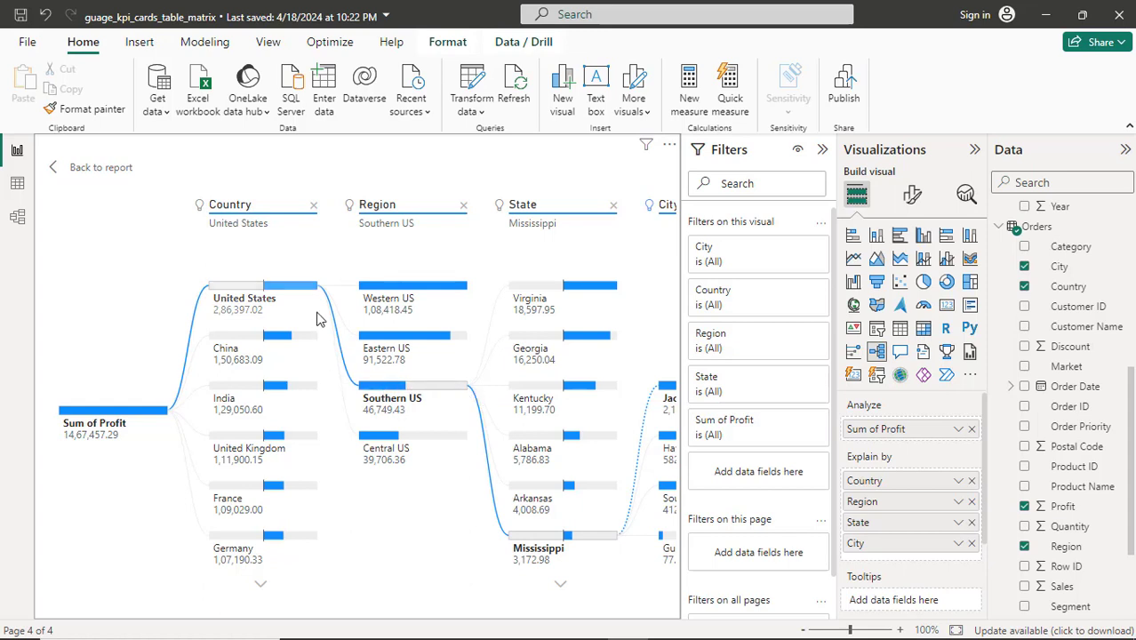
Remove the State, Region, Country and City levels from the decomposition tree, leaving only the Sum of Profit root.
mouse_move(271, 347)
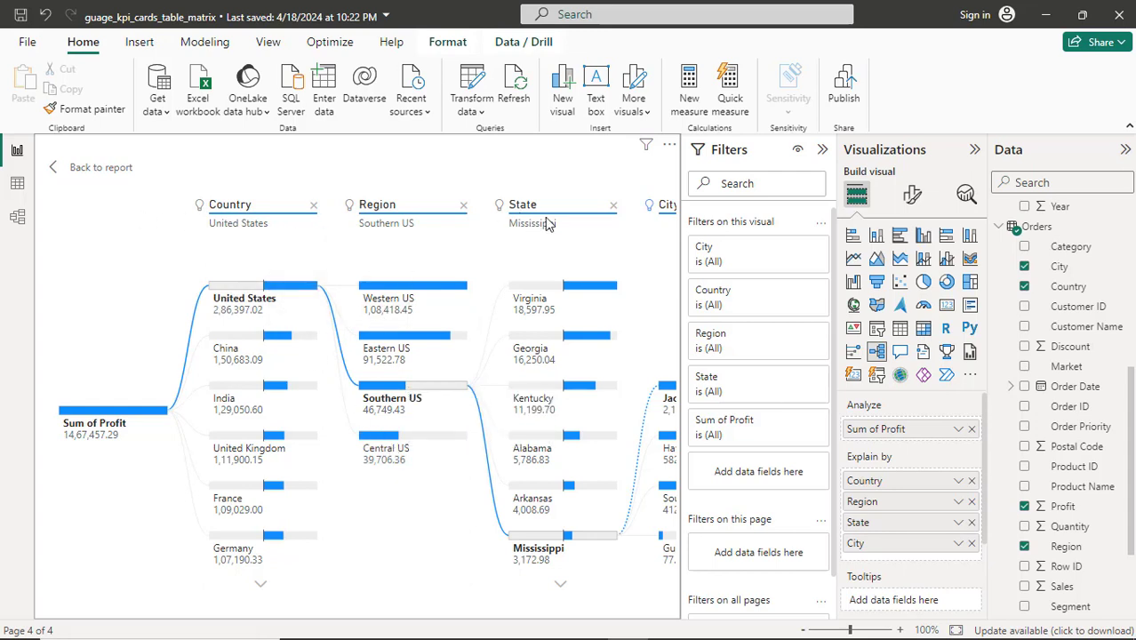
click(613, 207)
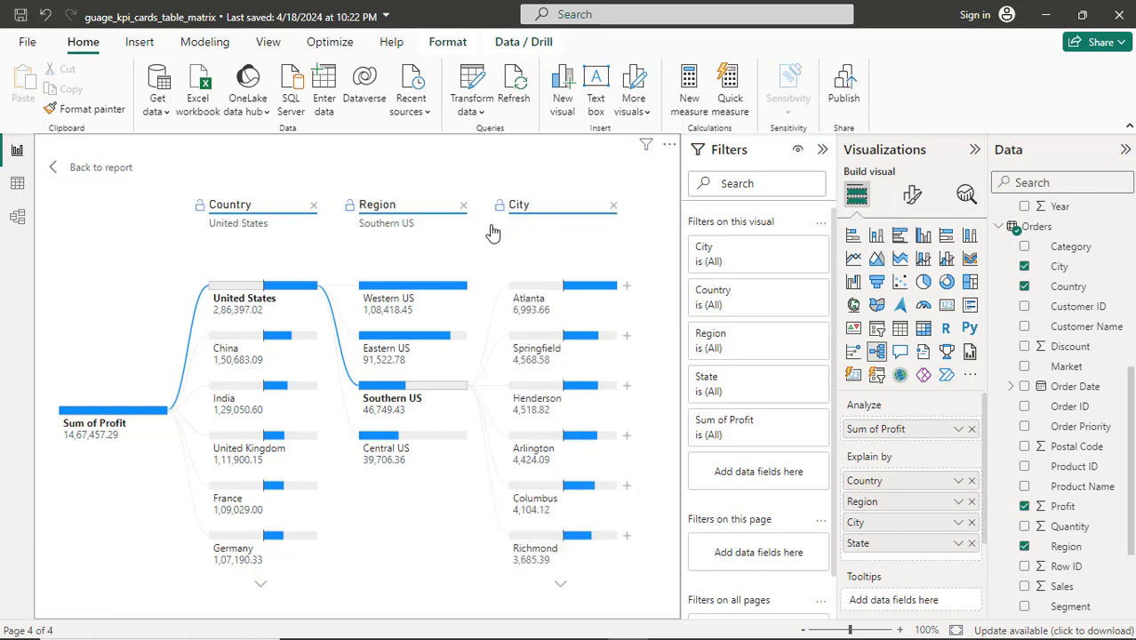
click(462, 207)
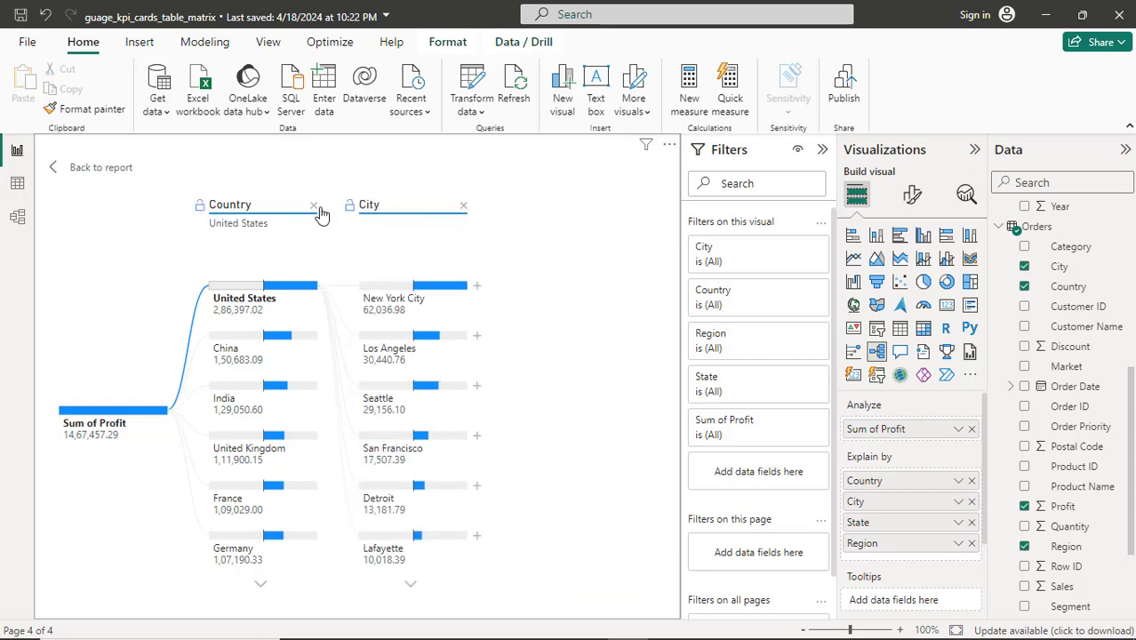
click(313, 207)
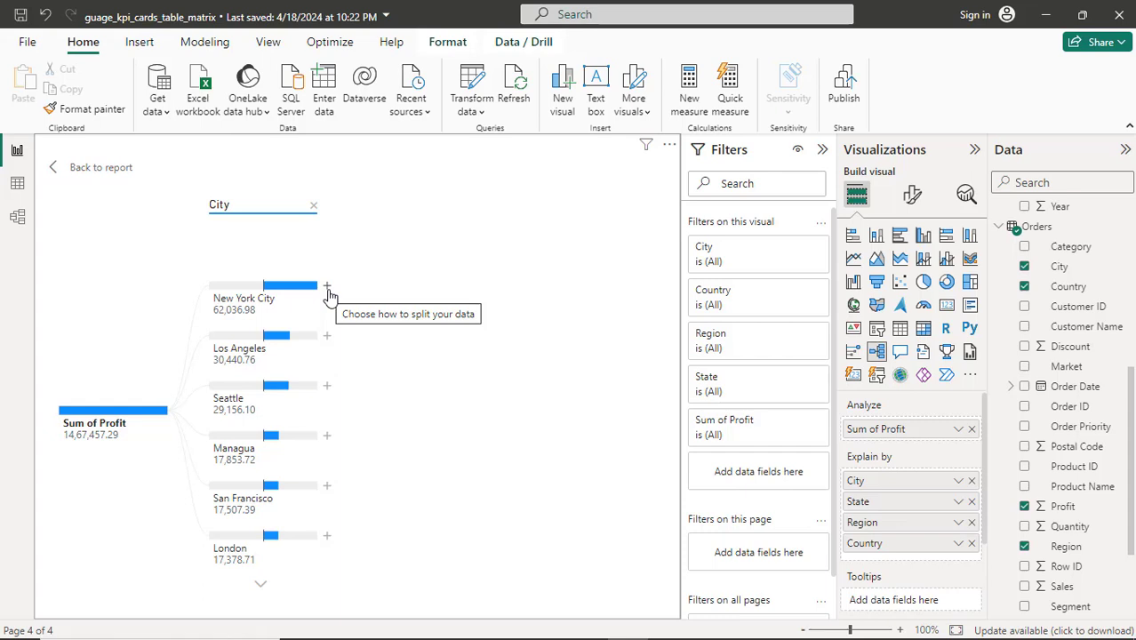
click(313, 214)
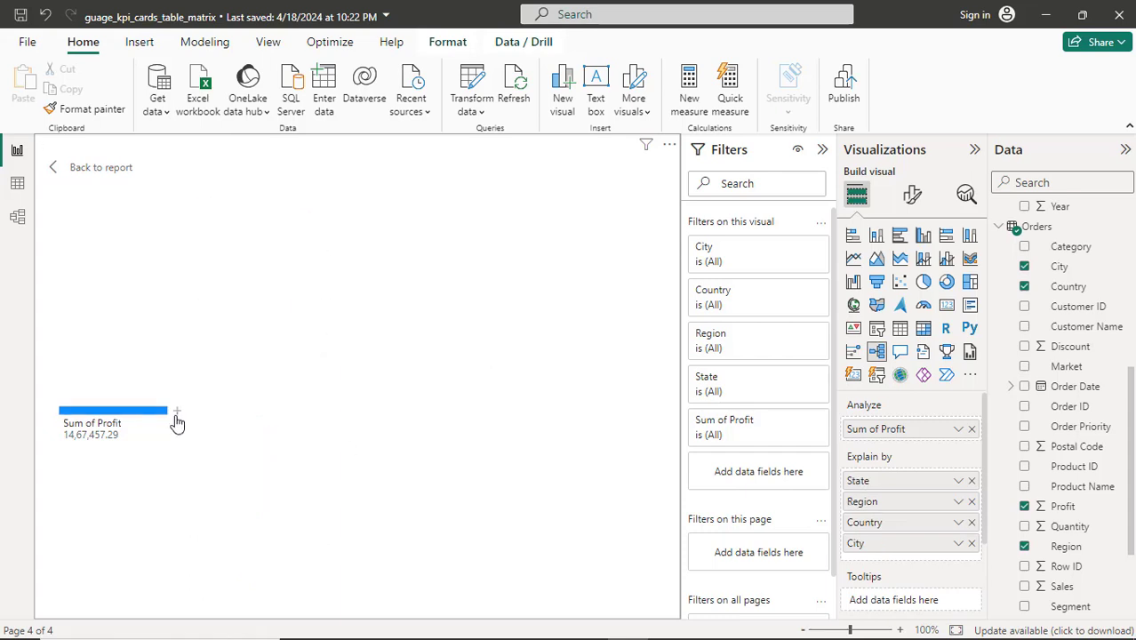
Split Sum of Profit by State, and split the England branch by Region.
click(176, 414)
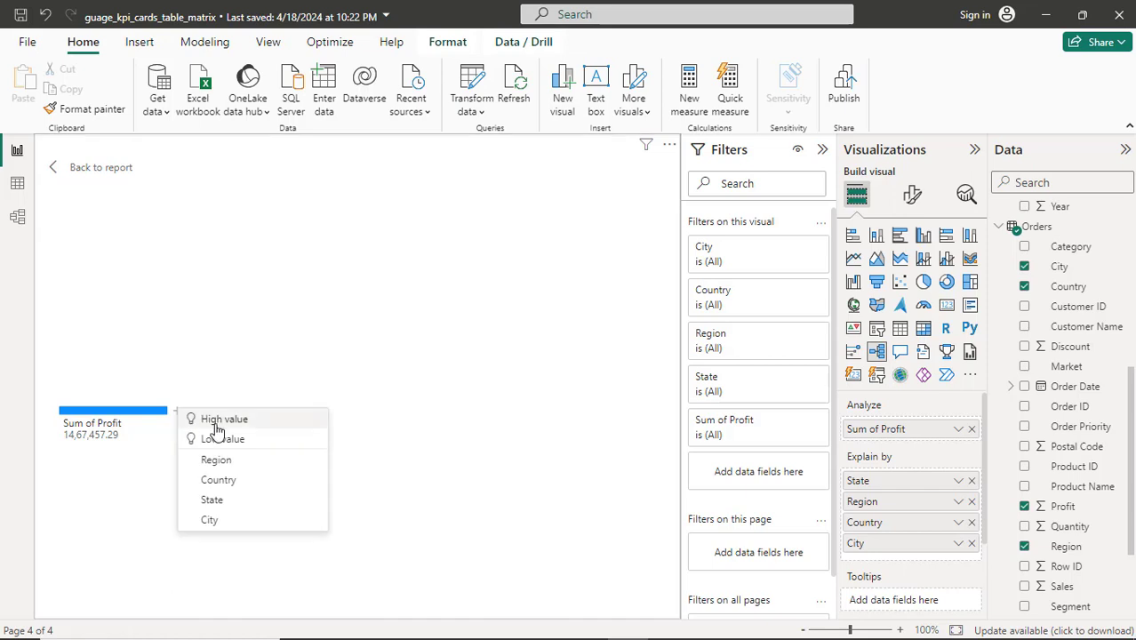
click(229, 503)
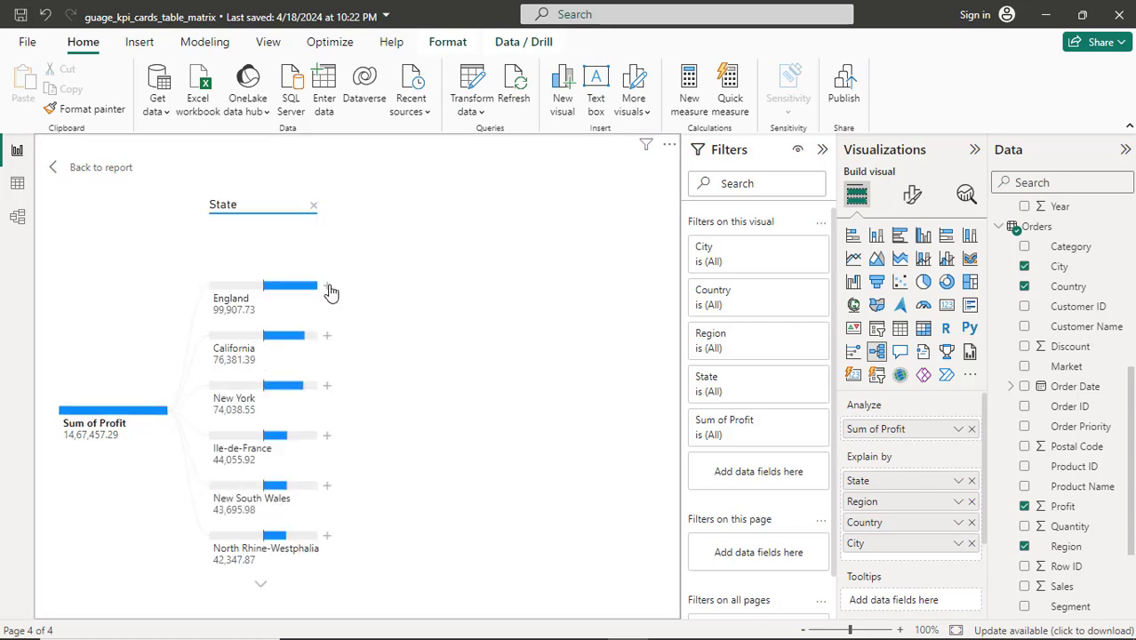
click(327, 287)
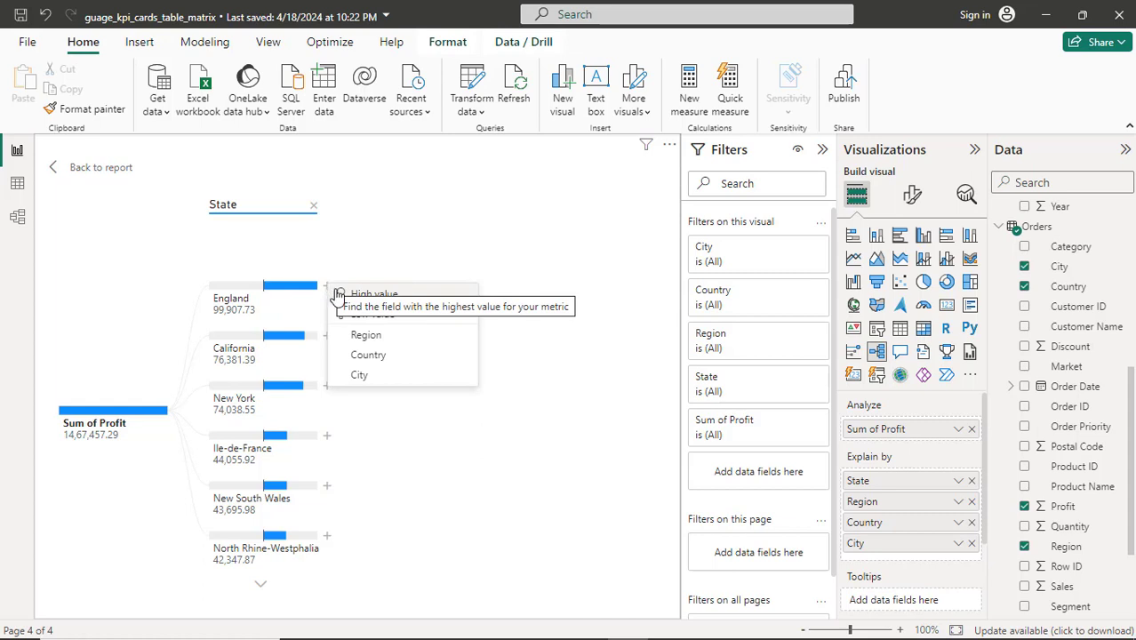
click(369, 338)
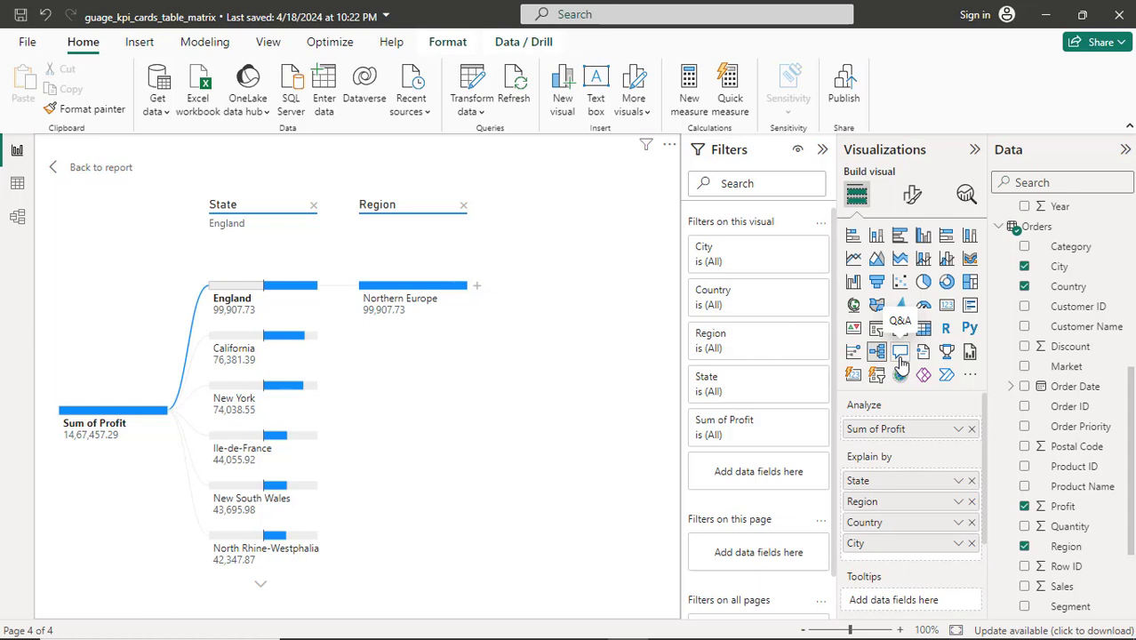
Return from the focused decomposition tree to the report and add a new report page.
mouse_move(465, 637)
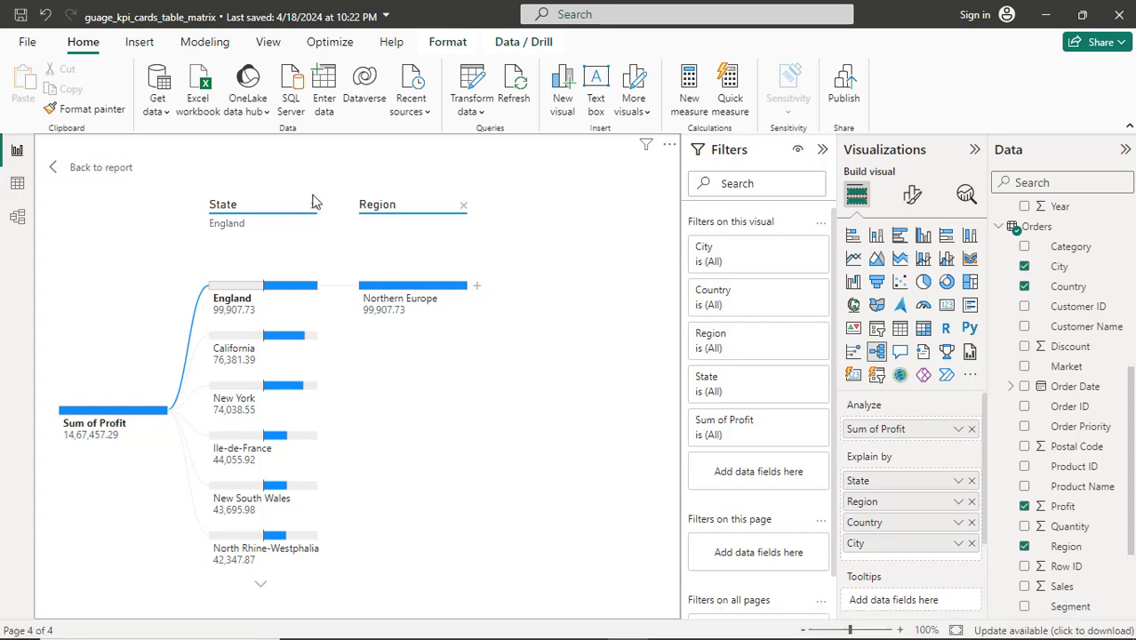
click(54, 174)
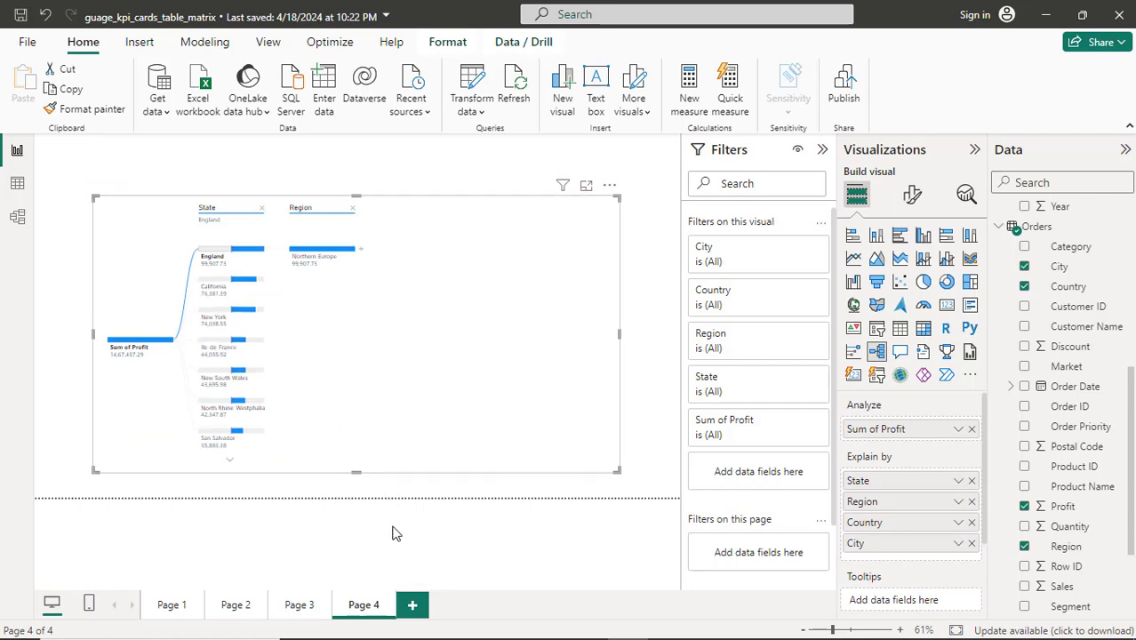
click(412, 605)
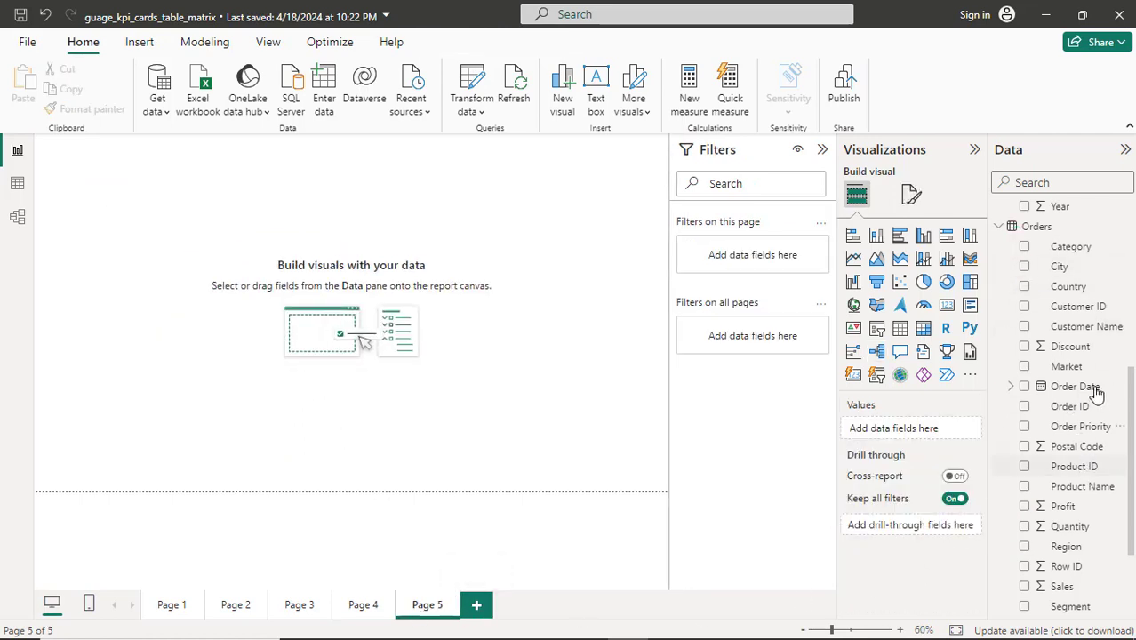
Insert a Q&A visual on Page 5 and resize it into a short band spanning nearly the full page width.
drag(1133, 398, 1132, 209)
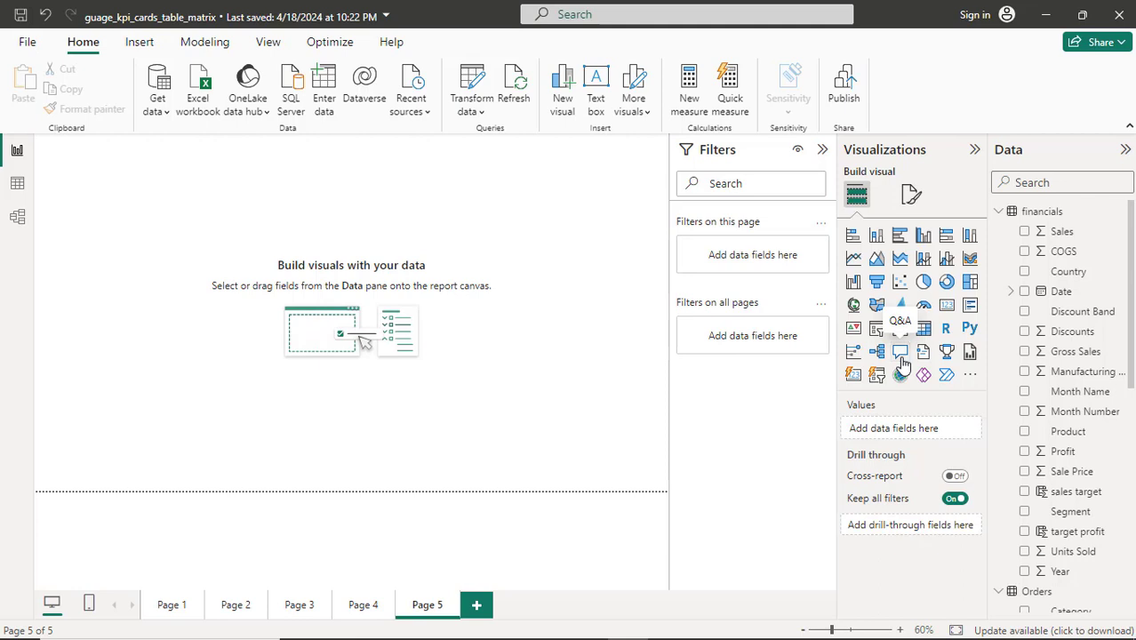
click(901, 360)
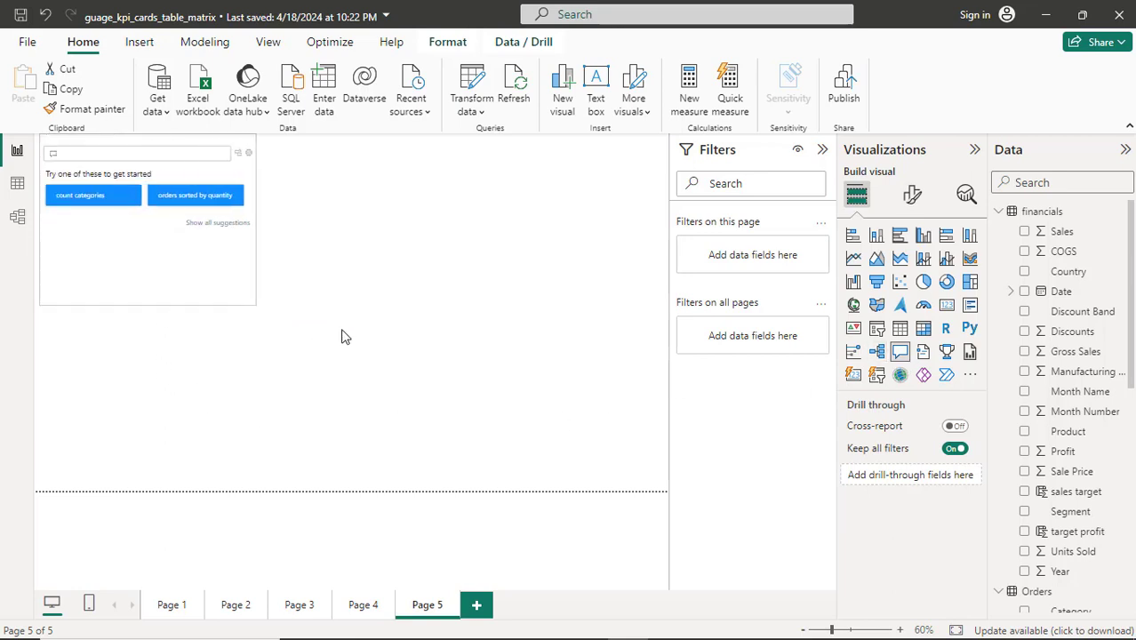
drag(525, 355, 642, 373)
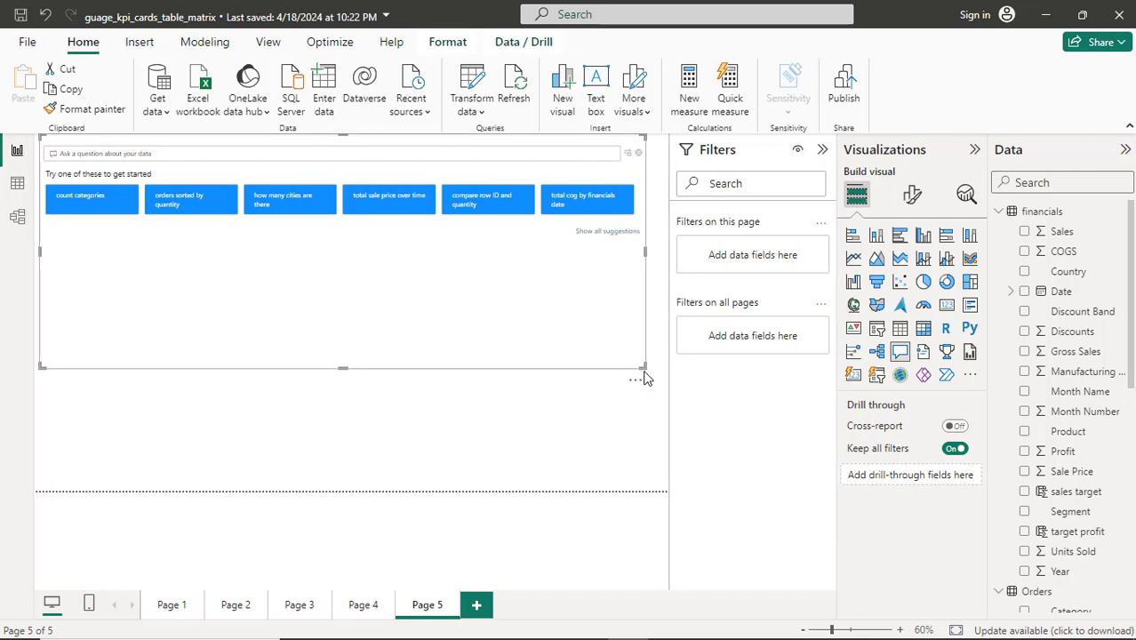
drag(636, 372, 647, 278)
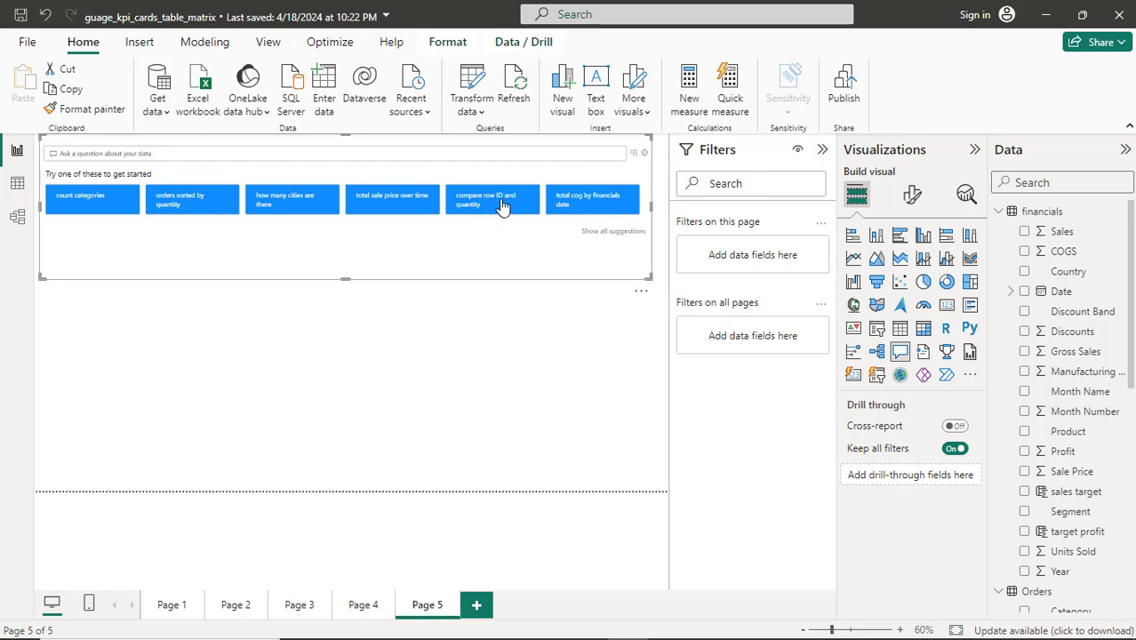
Show all Q&A suggestions, ask "how many product names are there", and clear the question.
click(600, 234)
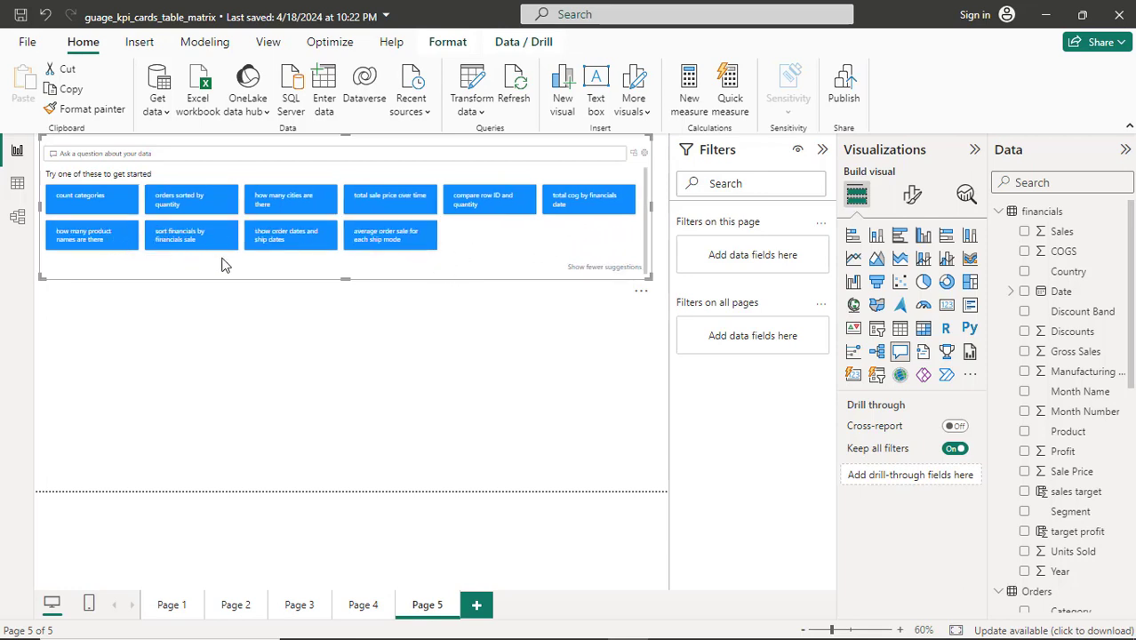
click(108, 245)
click(108, 238)
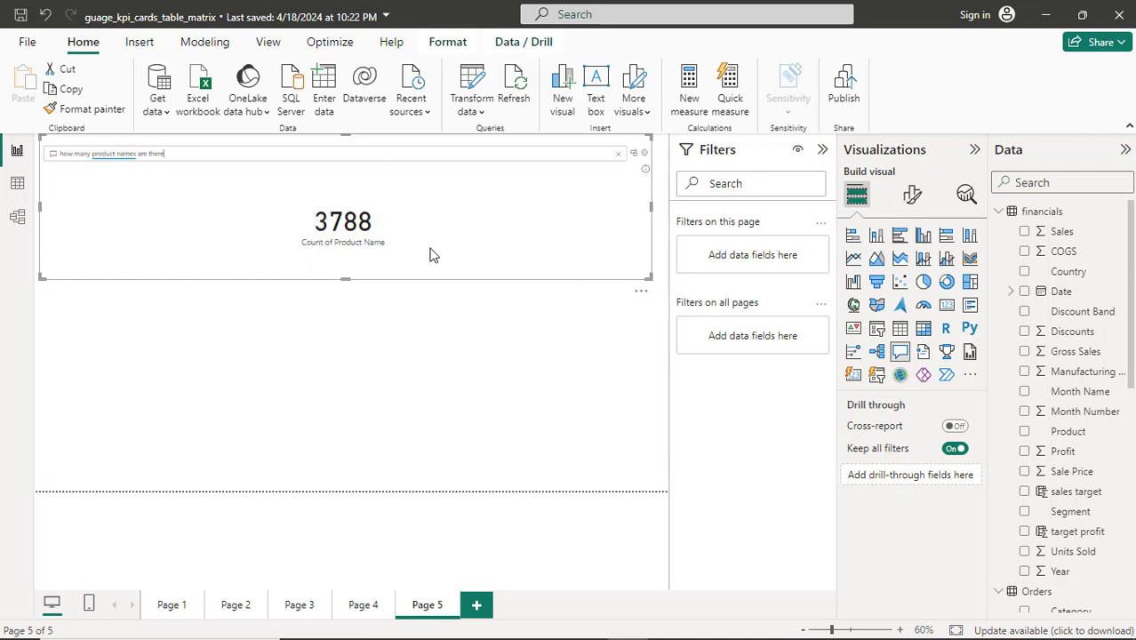
click(619, 156)
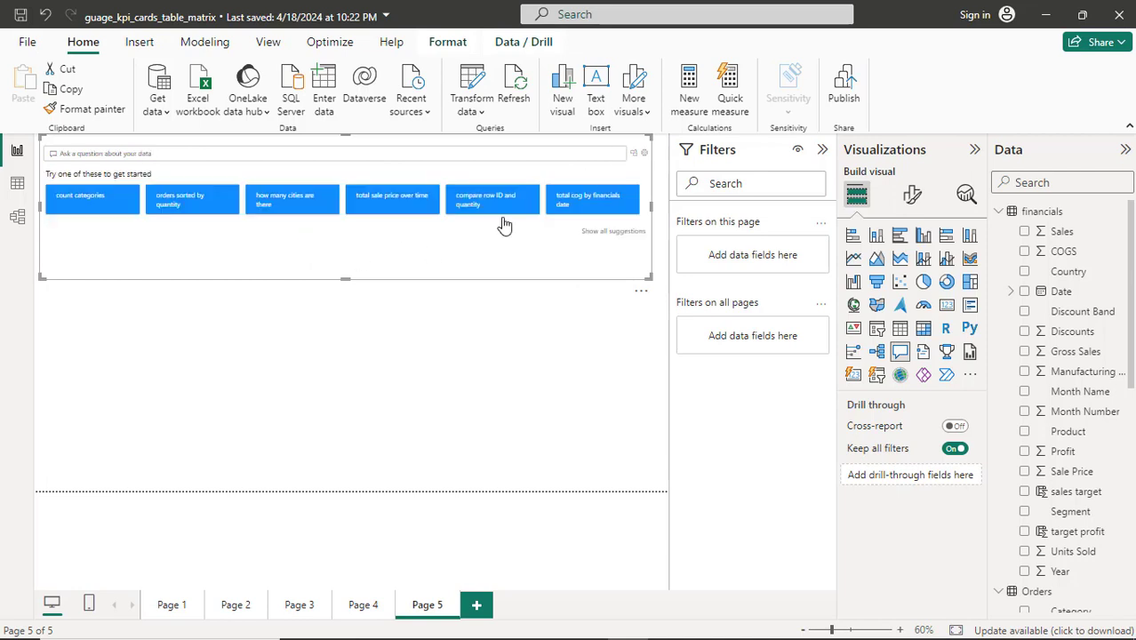
Ask the suggested question "total sale price over time", inspect points on the resulting line chart, and clear the question.
click(609, 234)
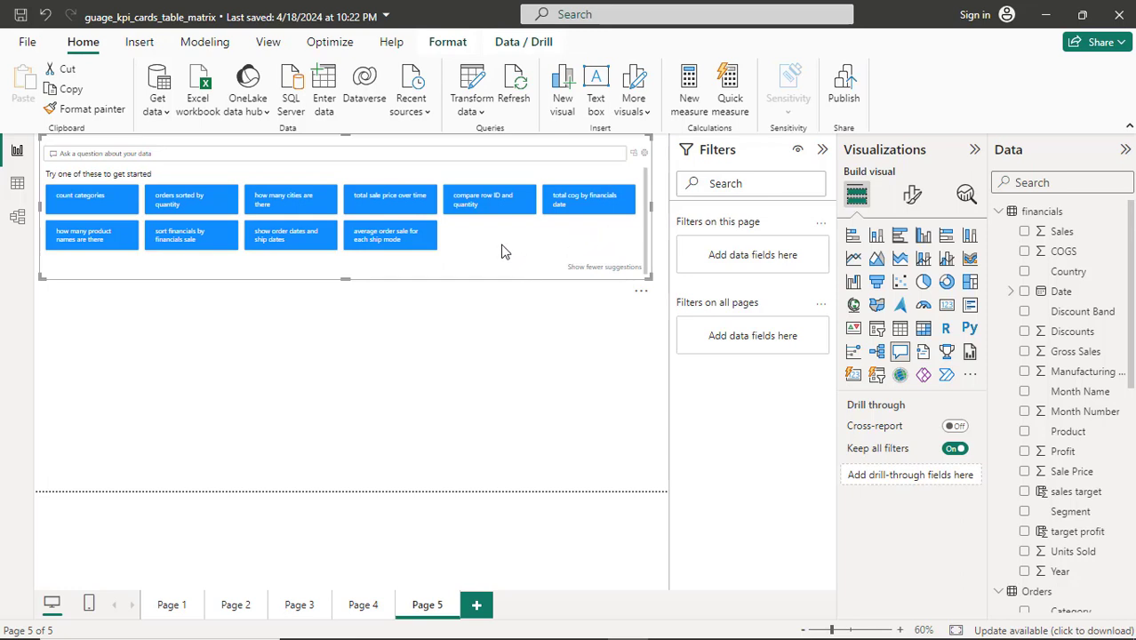
click(408, 214)
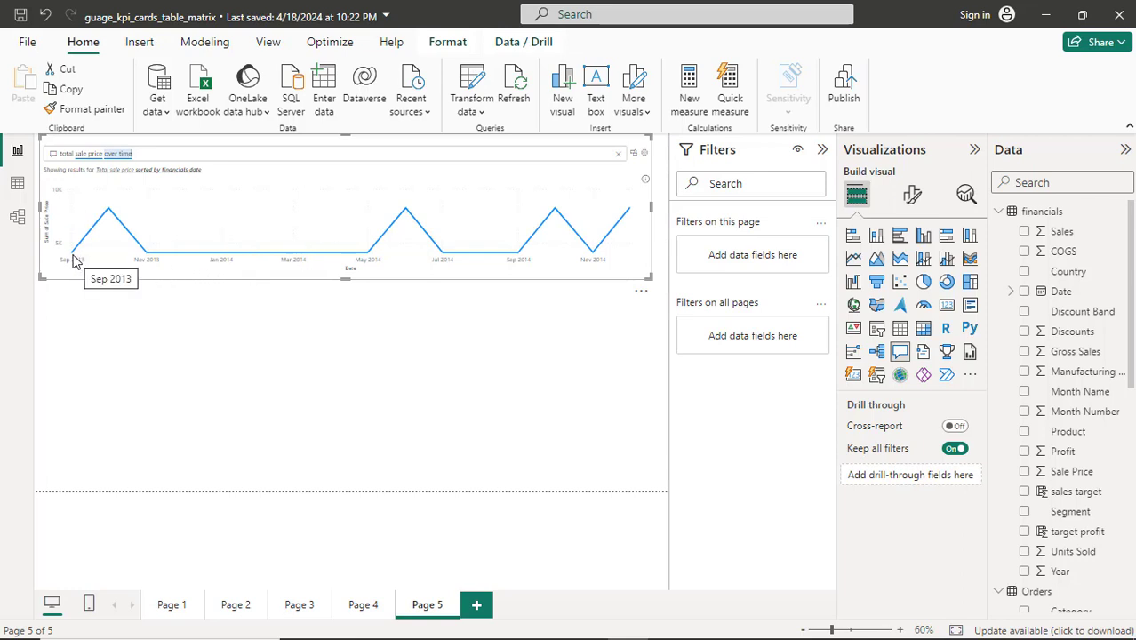
mouse_move(74, 260)
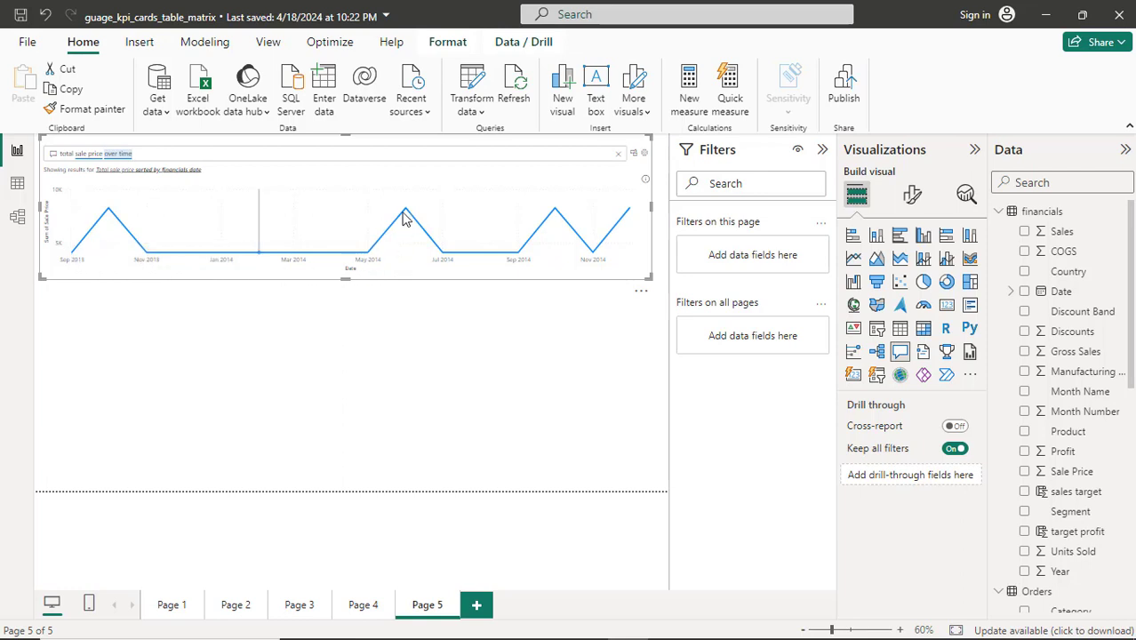
mouse_move(407, 216)
click(618, 157)
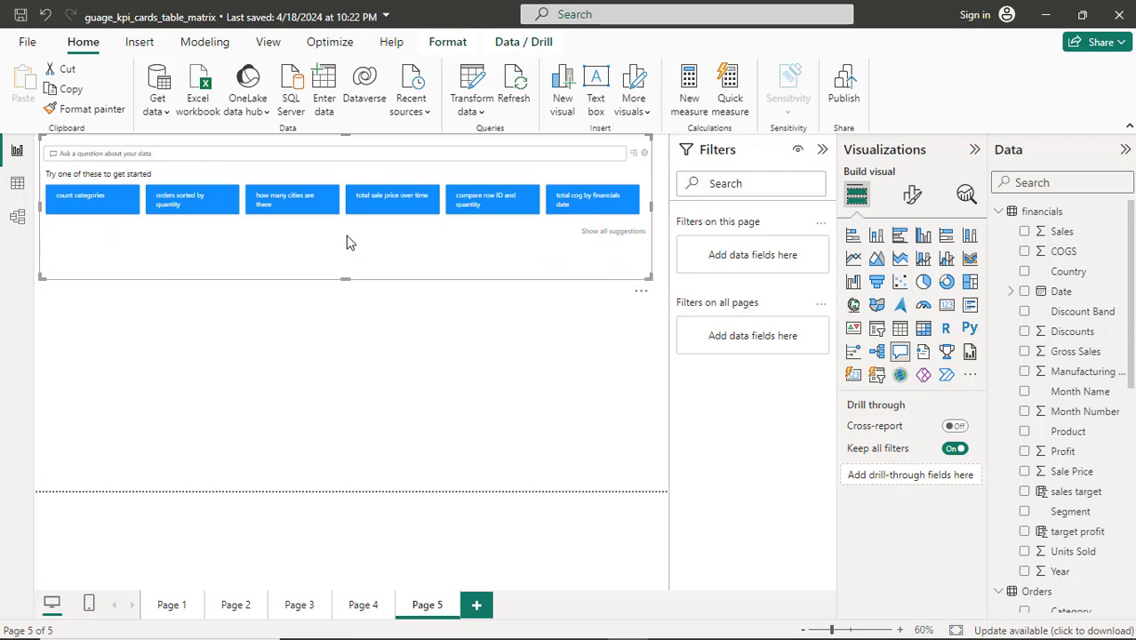
Ask the suggested question "orders sorted by quantity" and make the Q&A visual taller to fit more table rows.
click(196, 206)
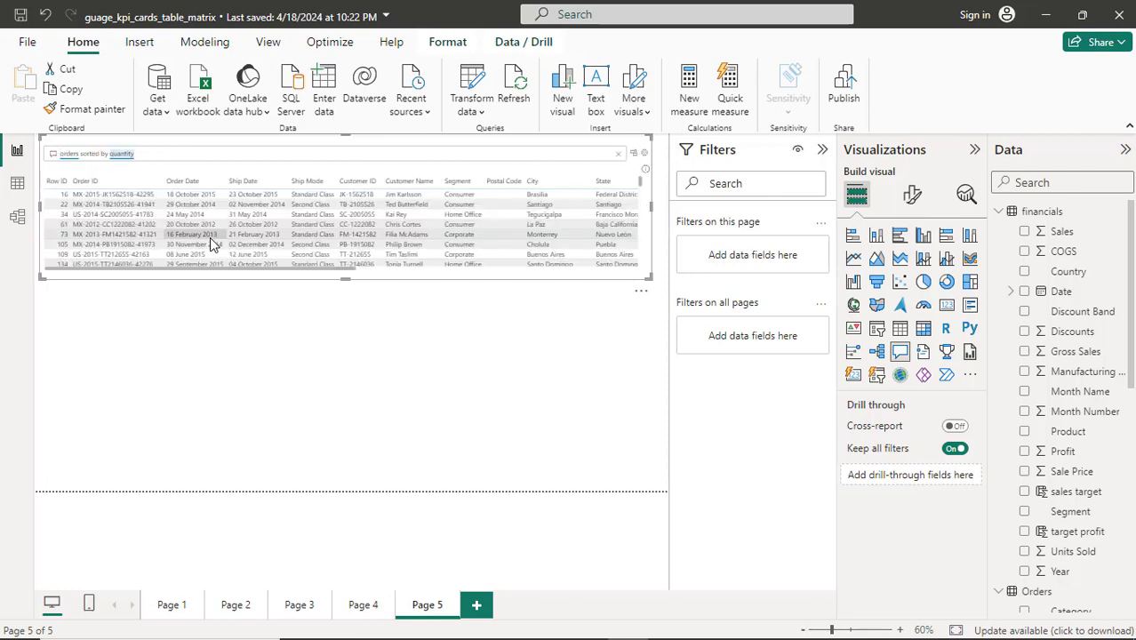
mouse_move(116, 259)
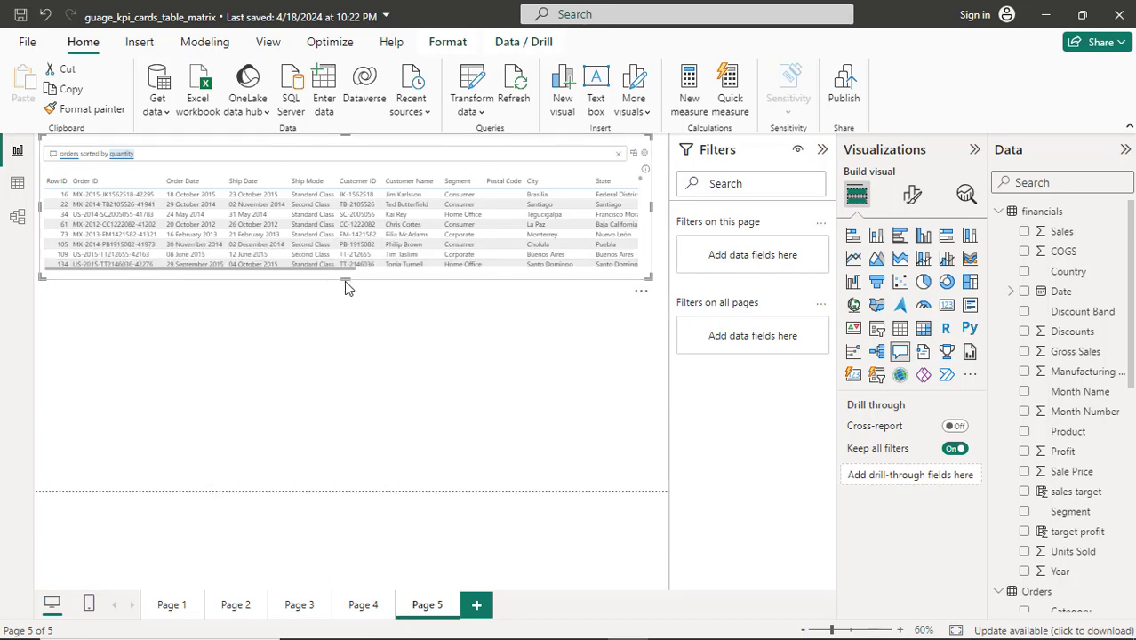
drag(345, 278, 350, 338)
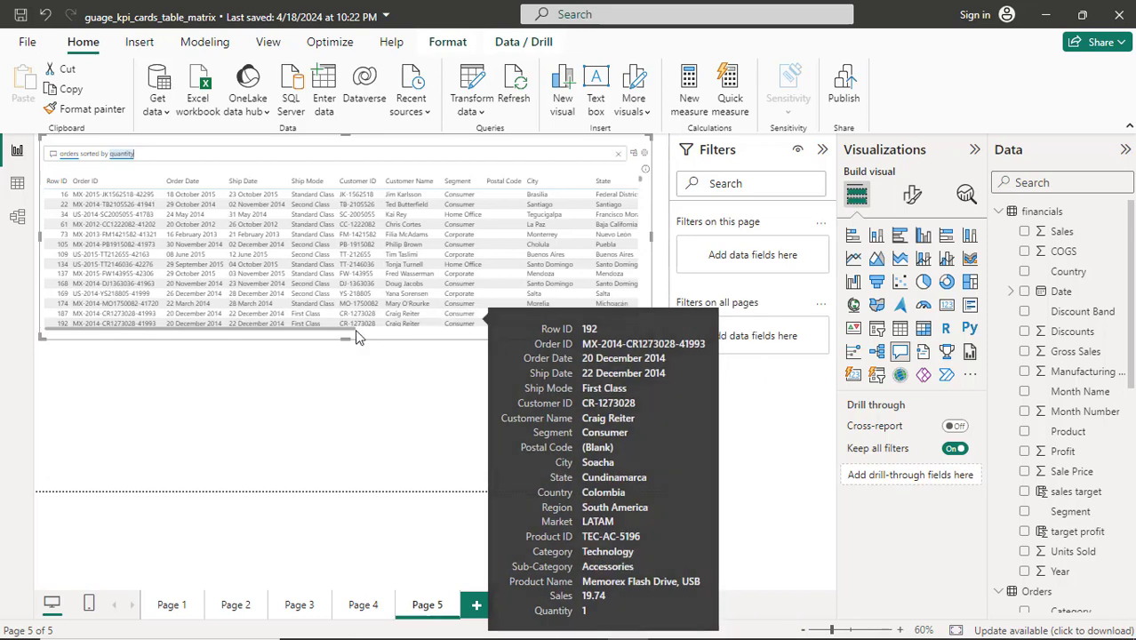
Examine the Q&A result table across to its Quantity column, and return to the first columns.
drag(353, 333, 646, 331)
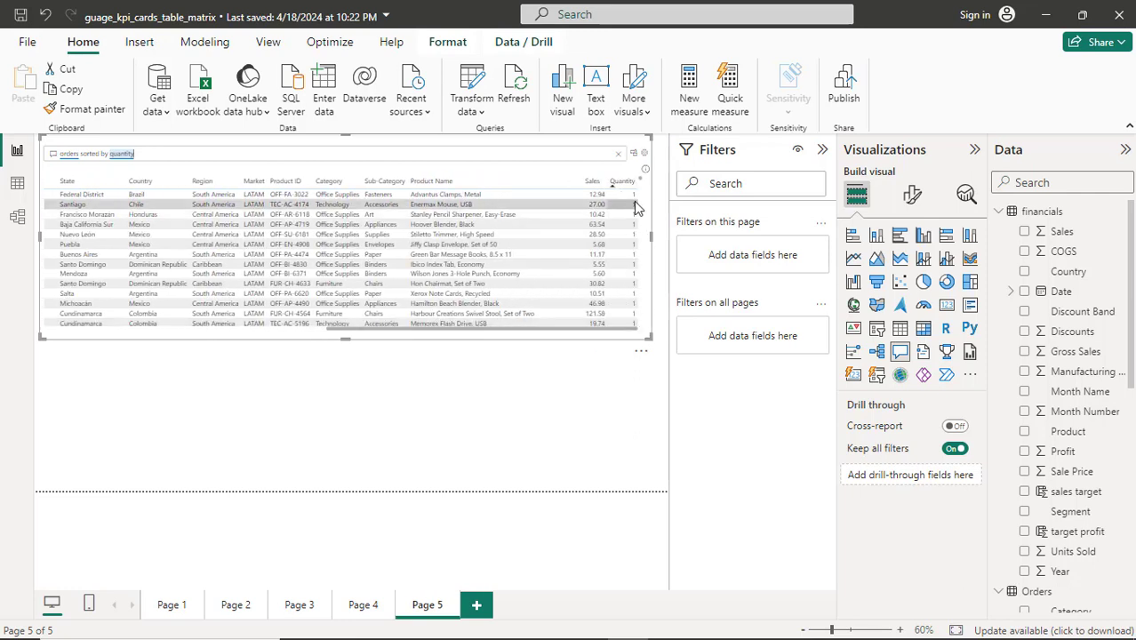
mouse_move(635, 197)
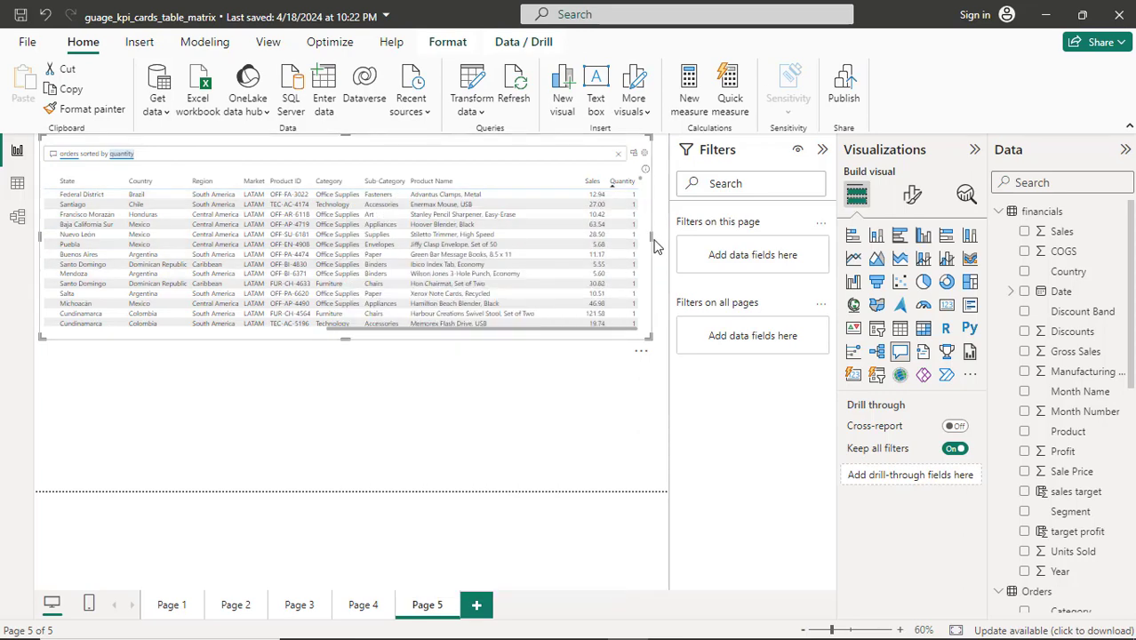
click(655, 265)
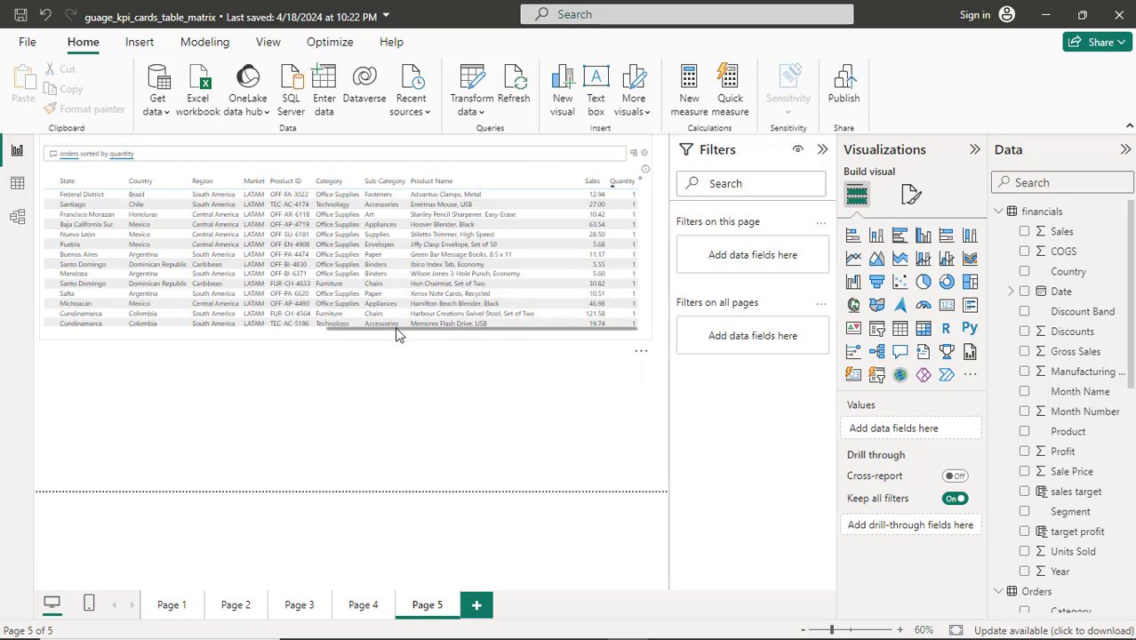
drag(397, 331, 52, 336)
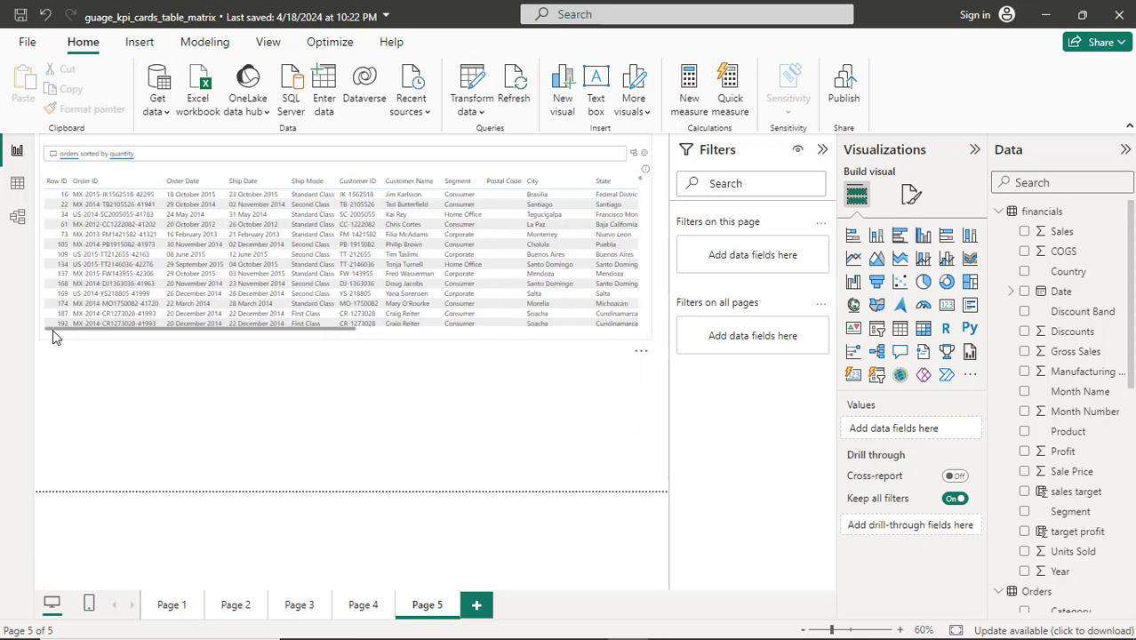
Clear the "orders sorted by quantity" question and shrink the Q&A visual's height to just below its suggested questions.
click(224, 330)
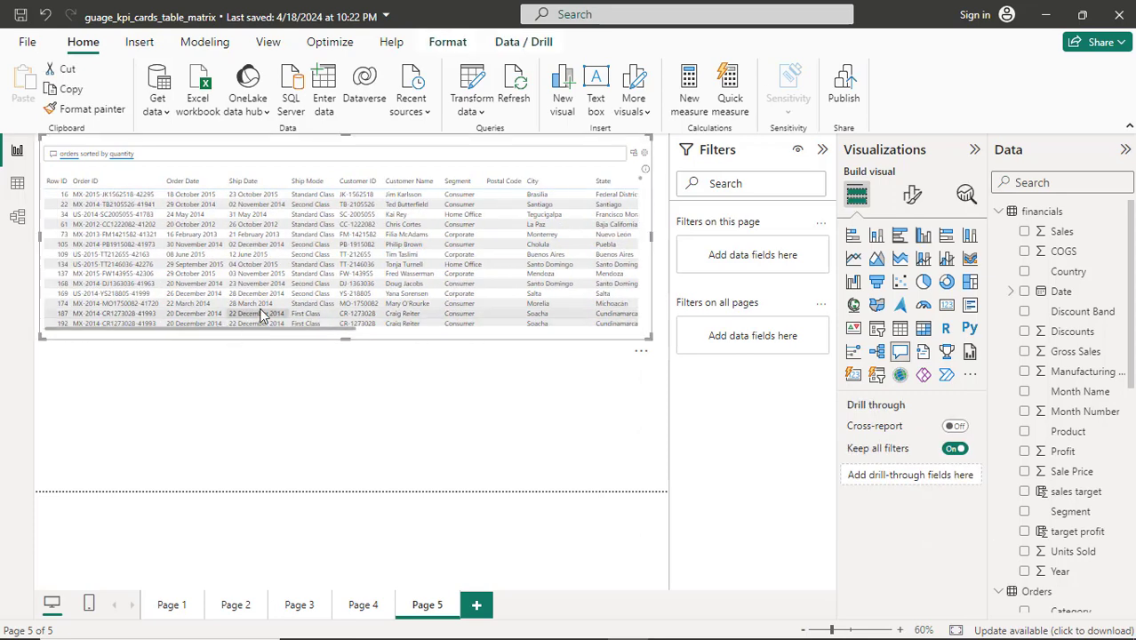
mouse_move(499, 321)
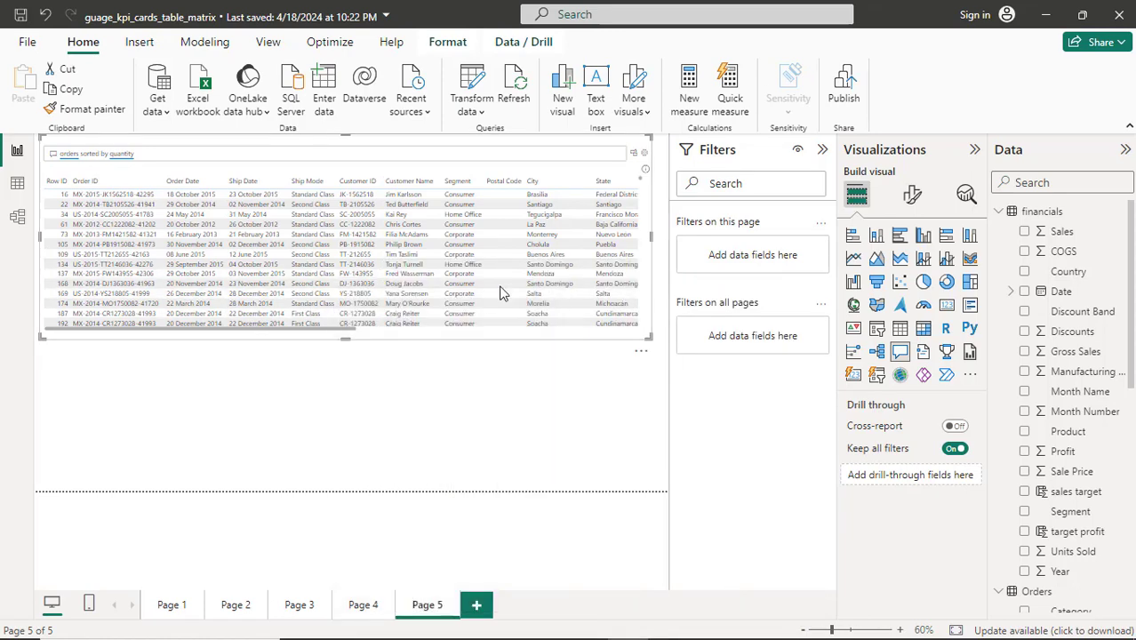
click(549, 214)
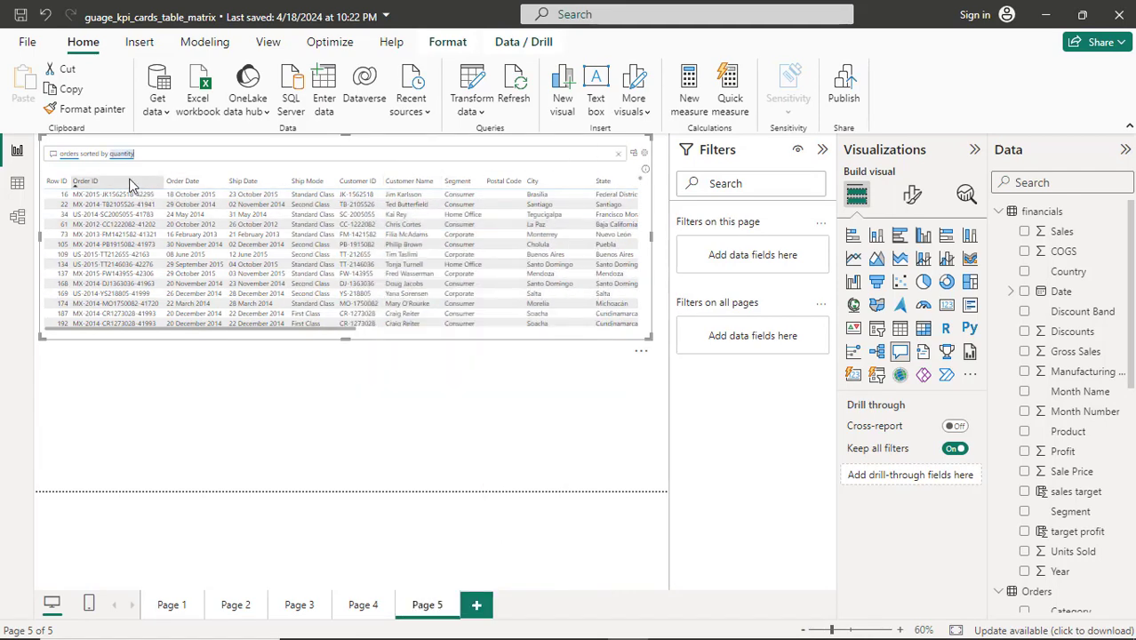
click(618, 154)
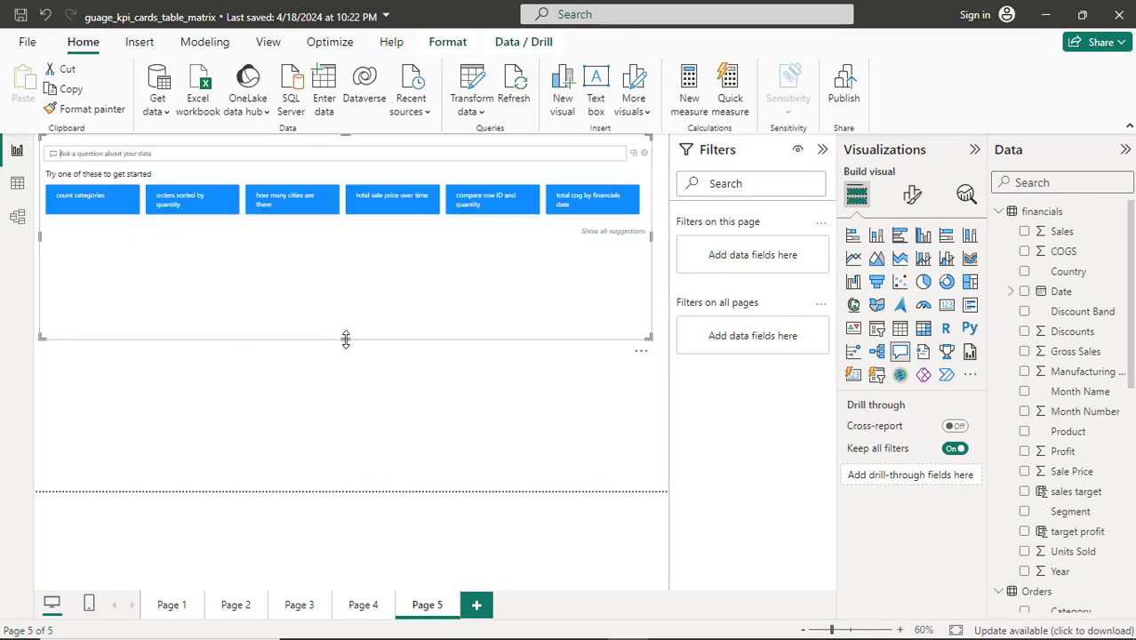
drag(345, 339, 351, 243)
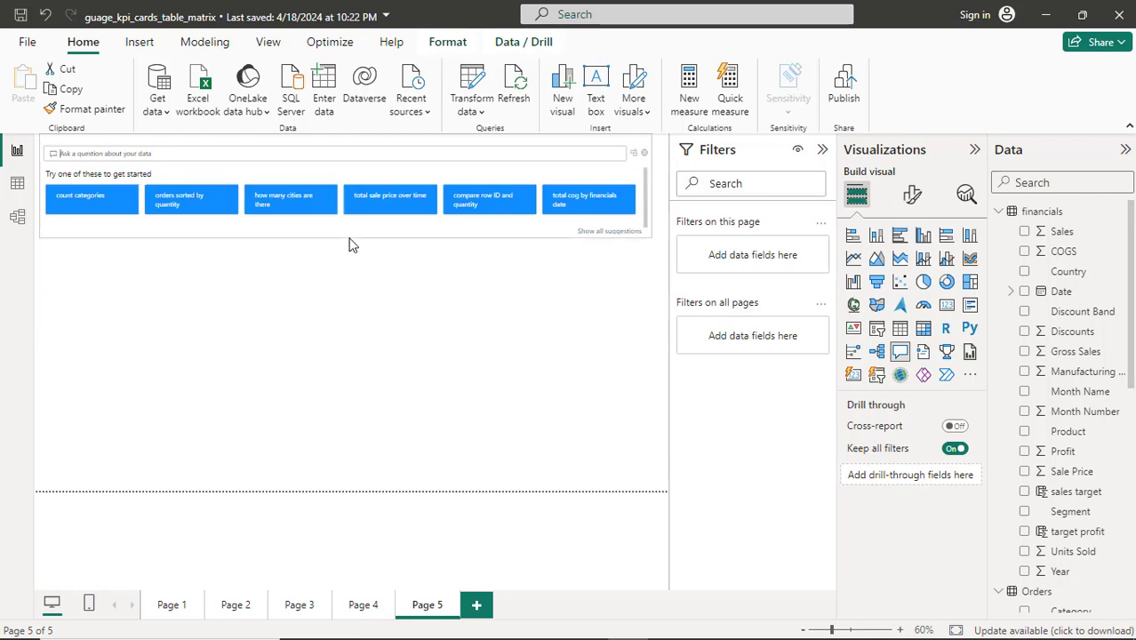
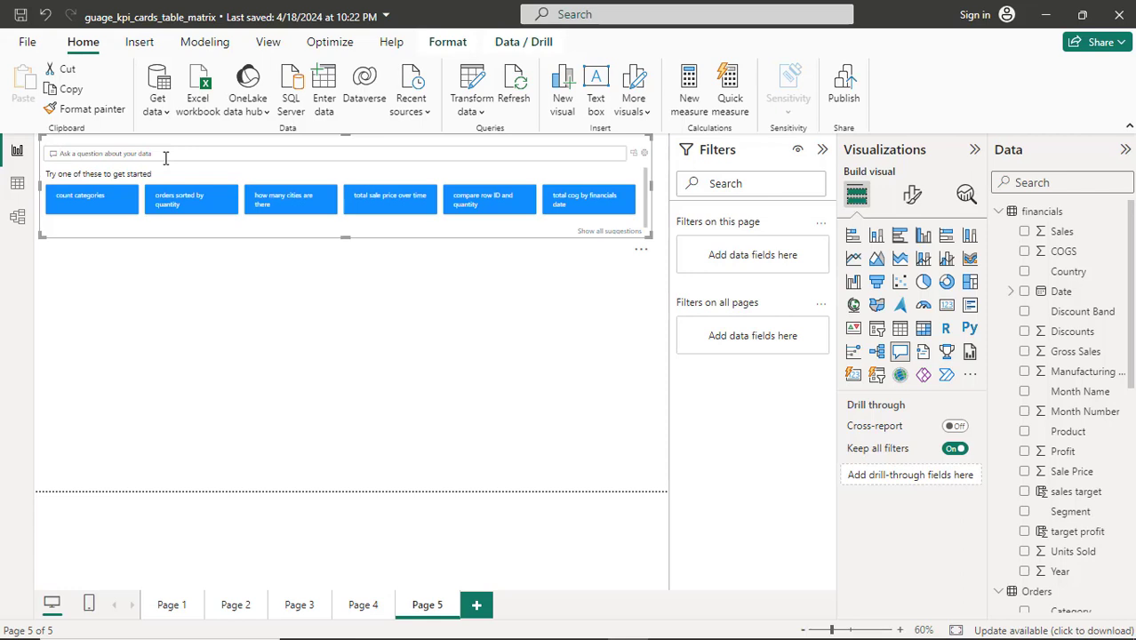
Ask the Q&A visual "column chart for country wise sales in financials data set".
text(col)
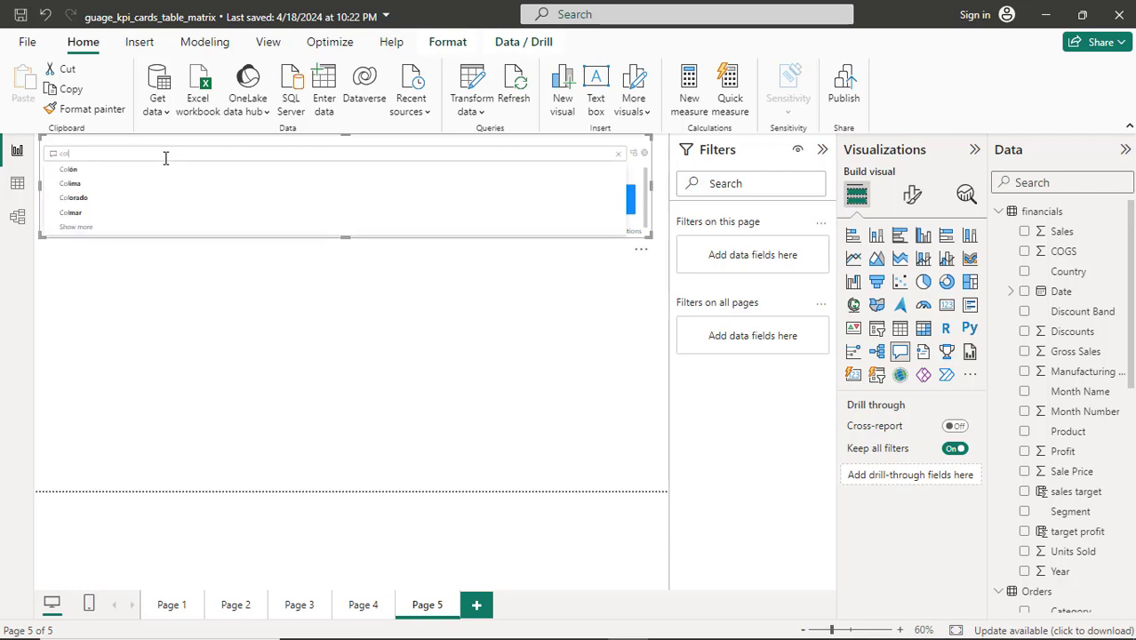
text(umn)
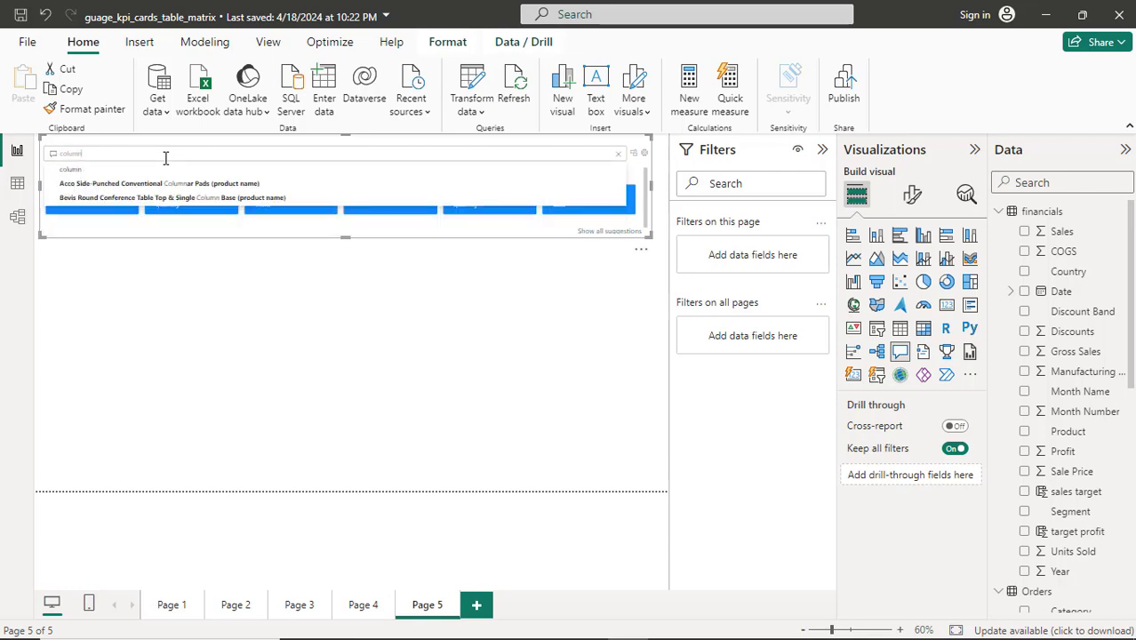
text( chart)
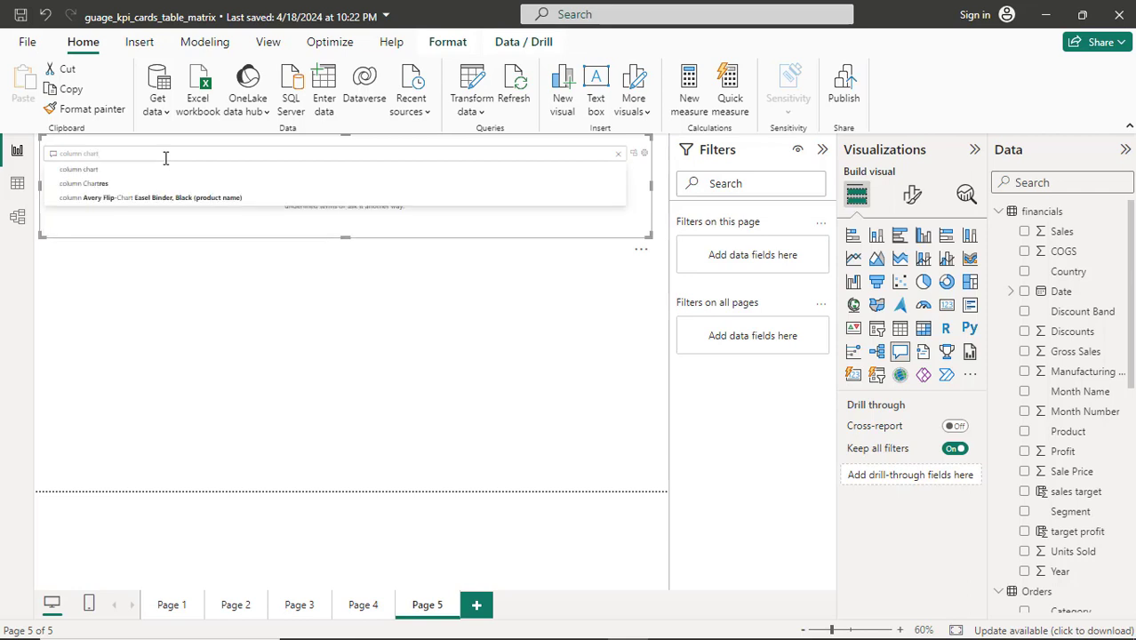
text( for)
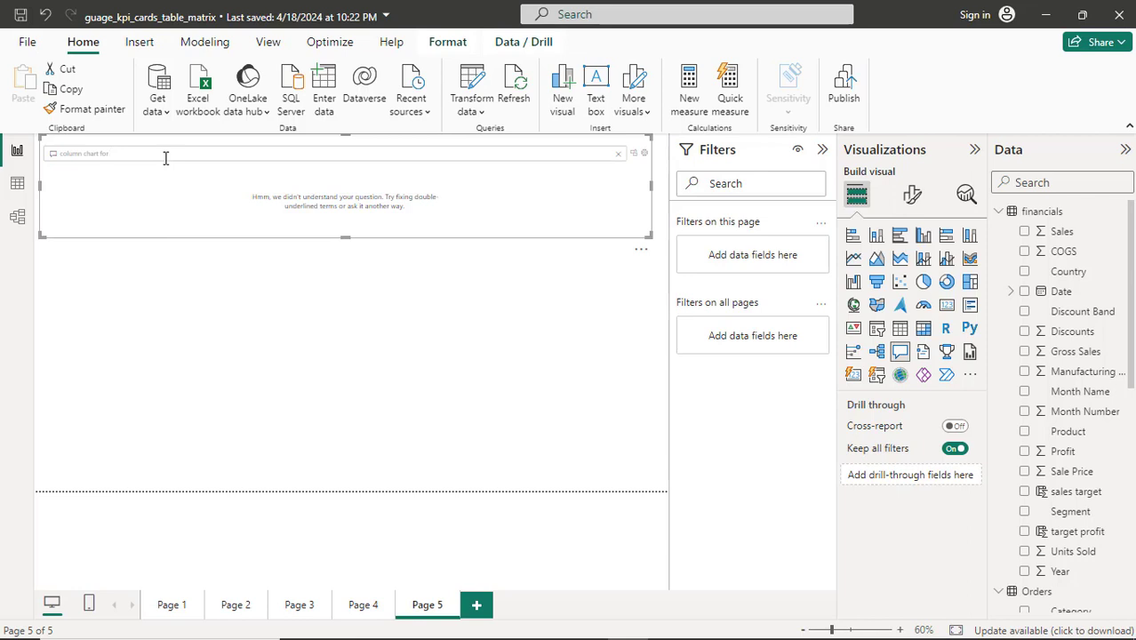
text( cou)
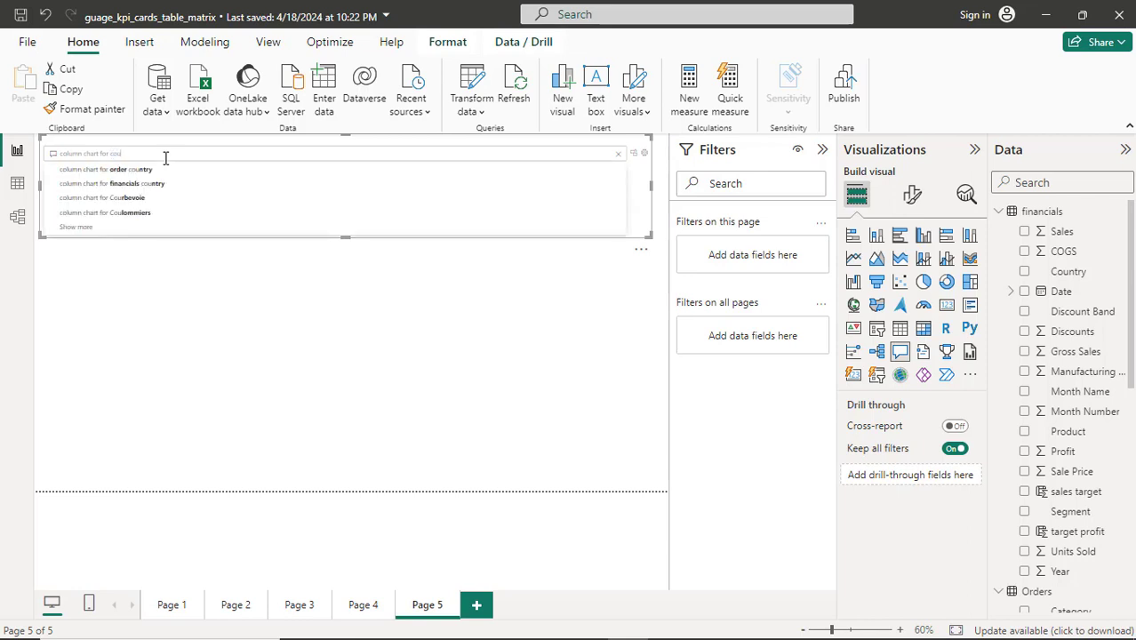
text(n)
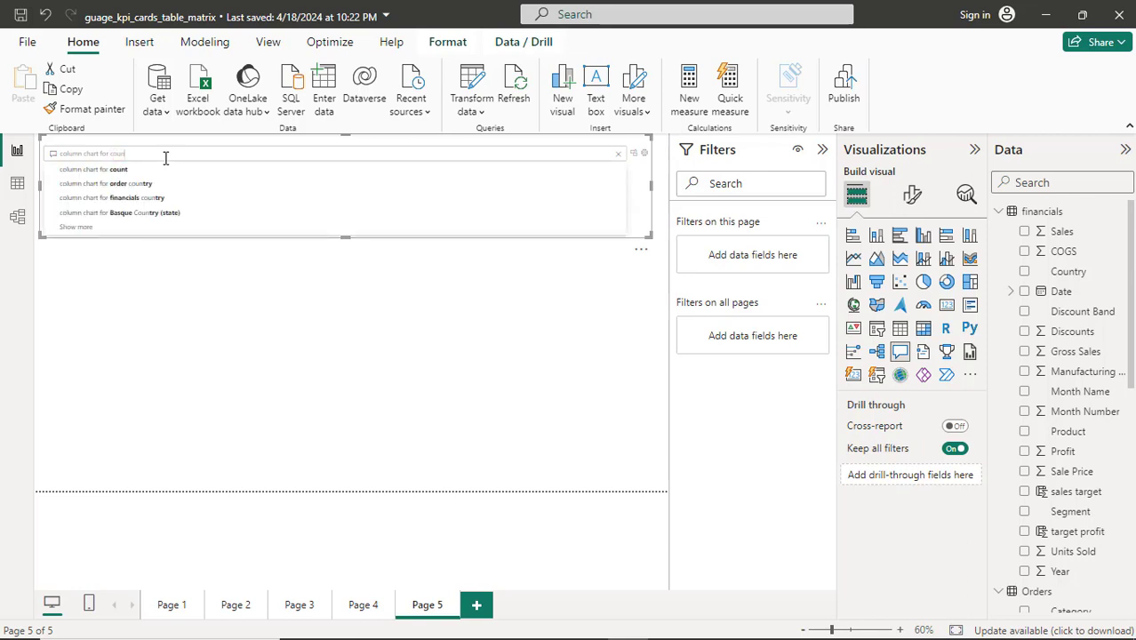
text(try)
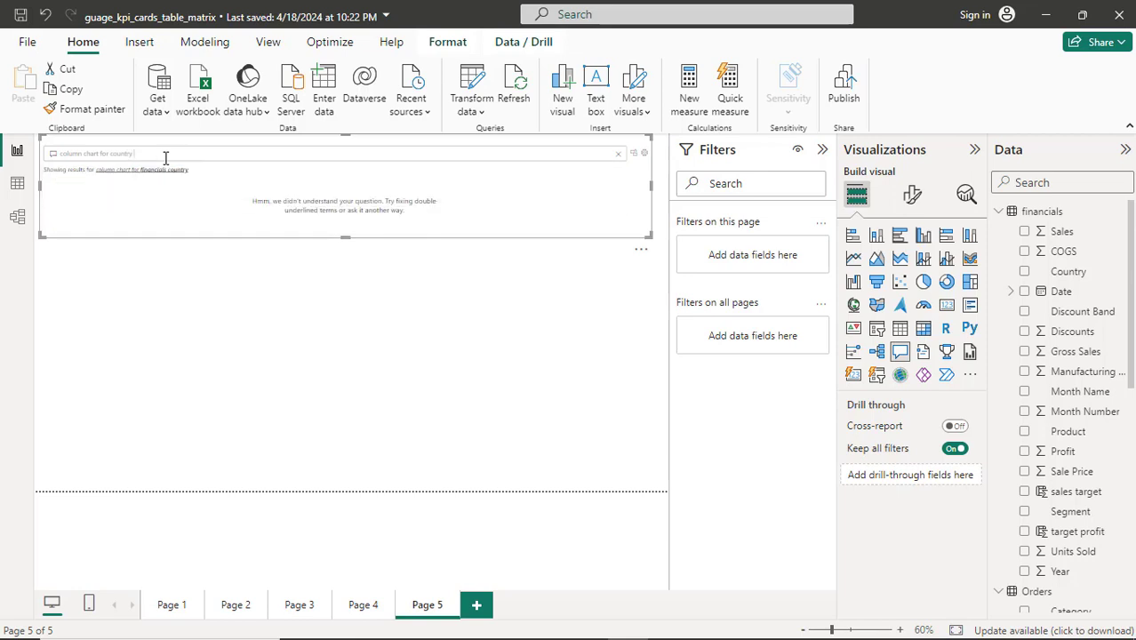
text( wise)
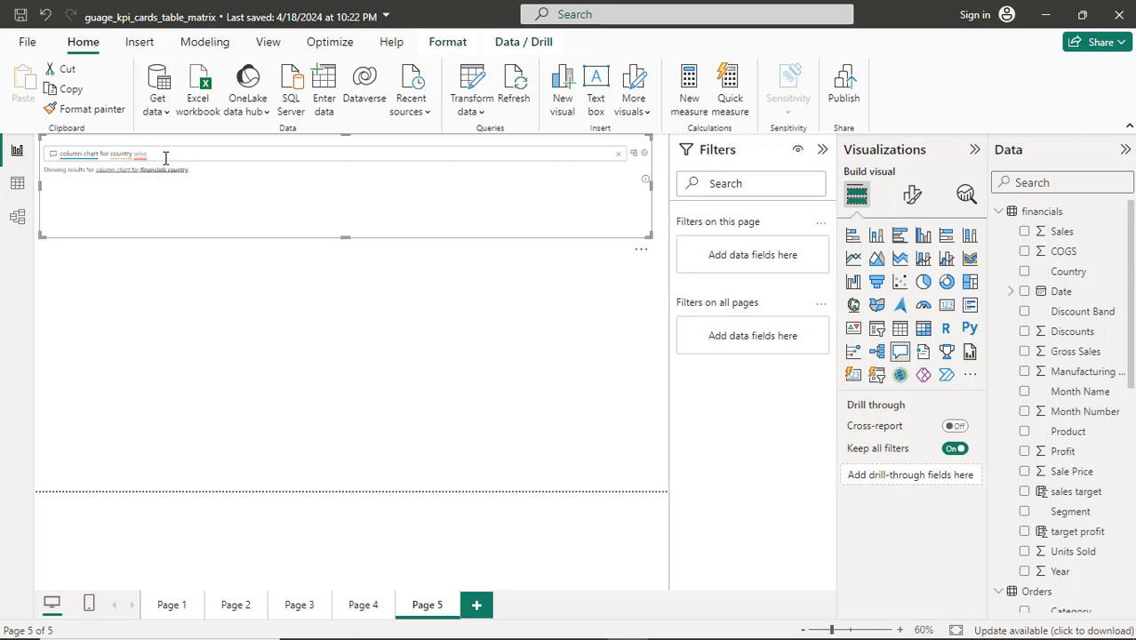
text( sales)
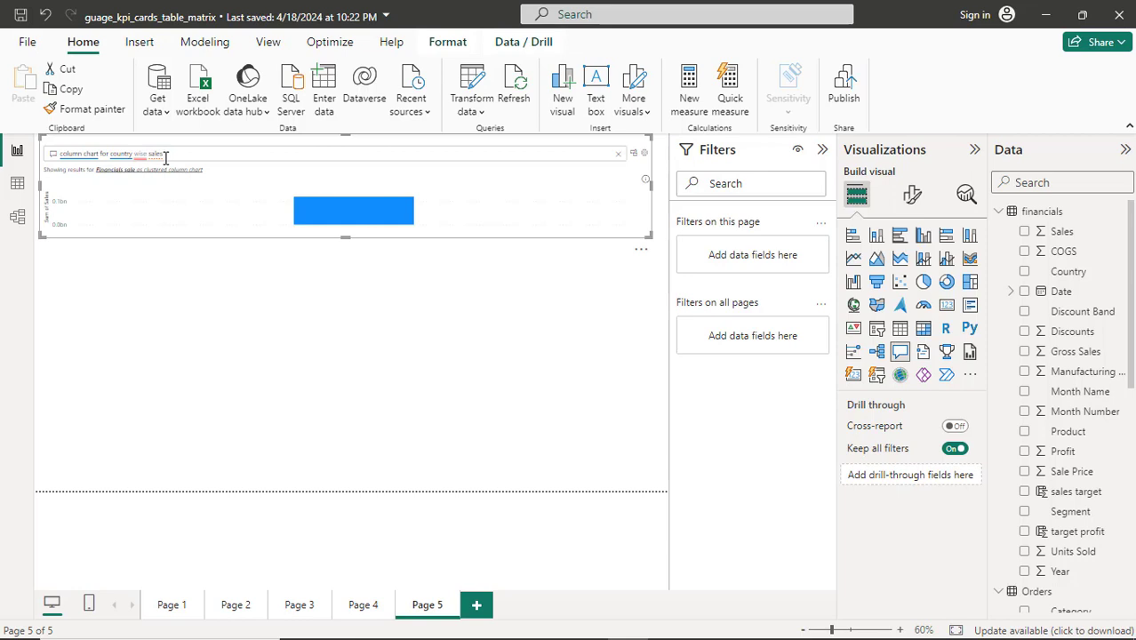
text( by)
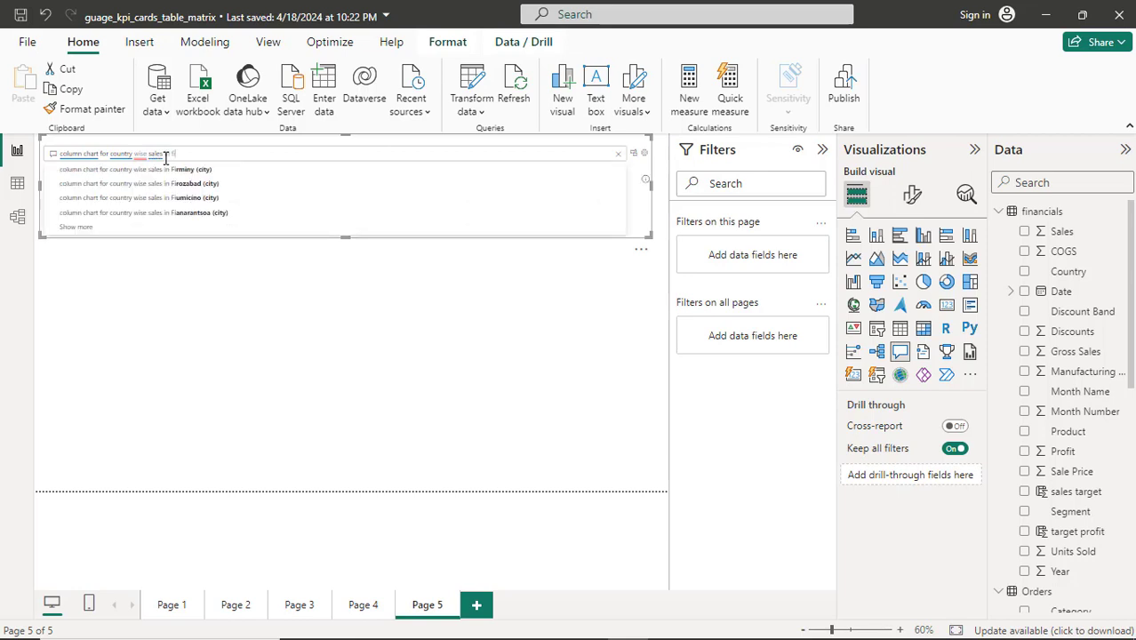
text( financials)
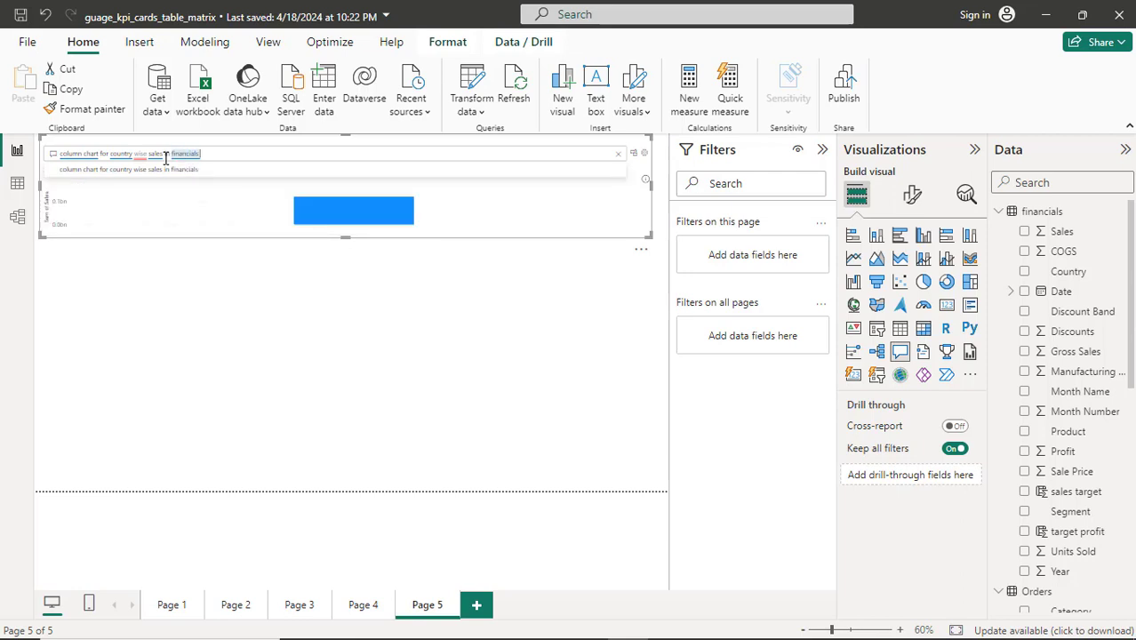
text( data)
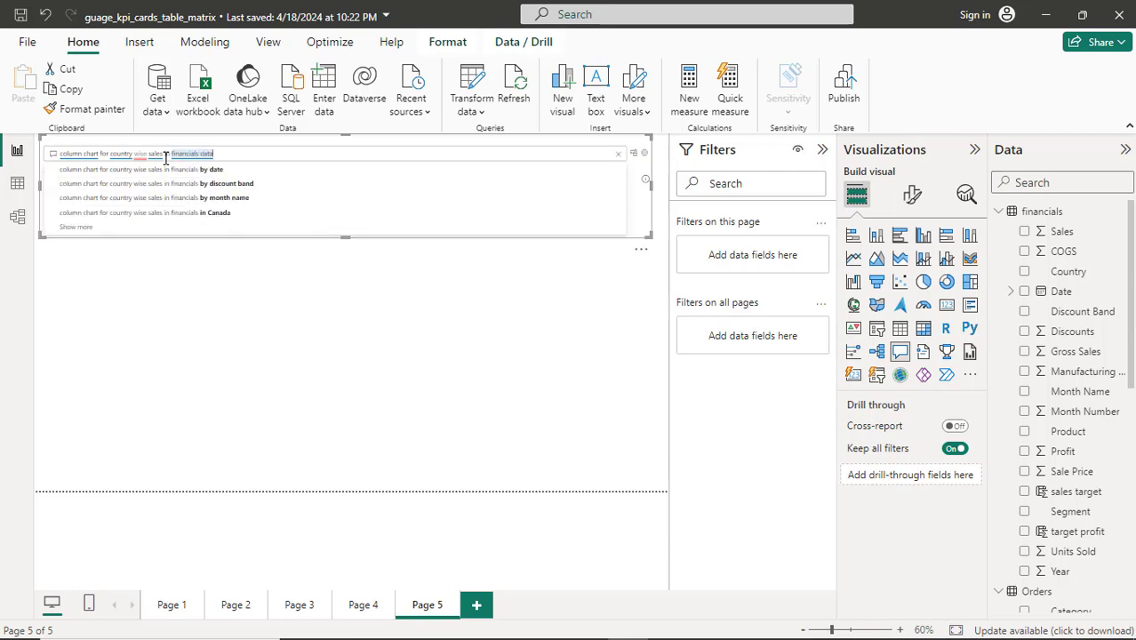
text( set)
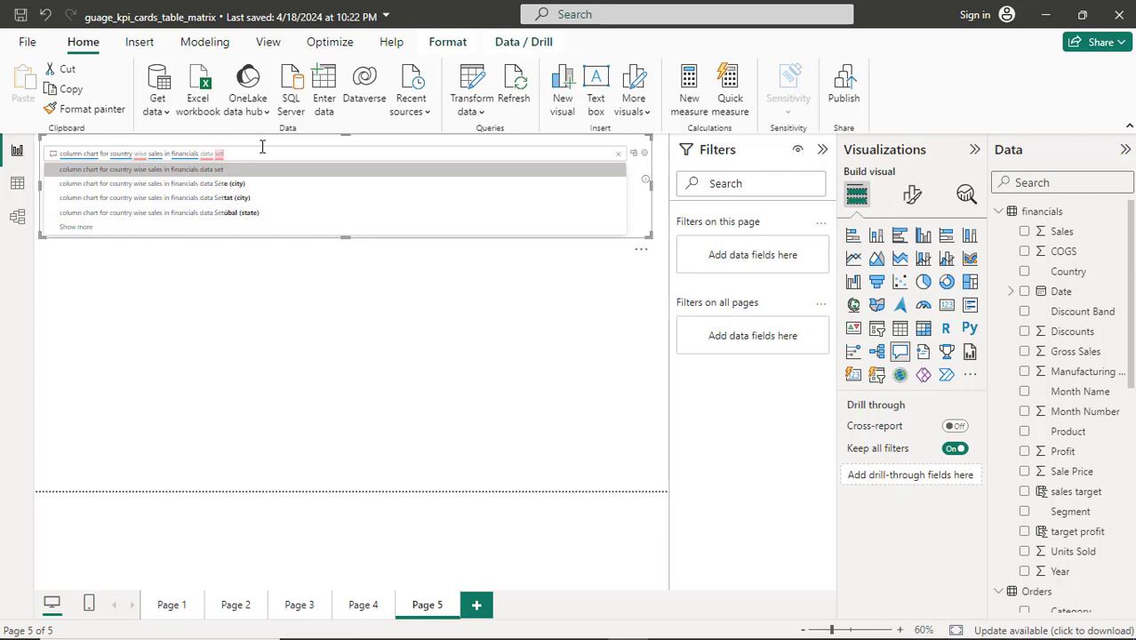
key(Return)
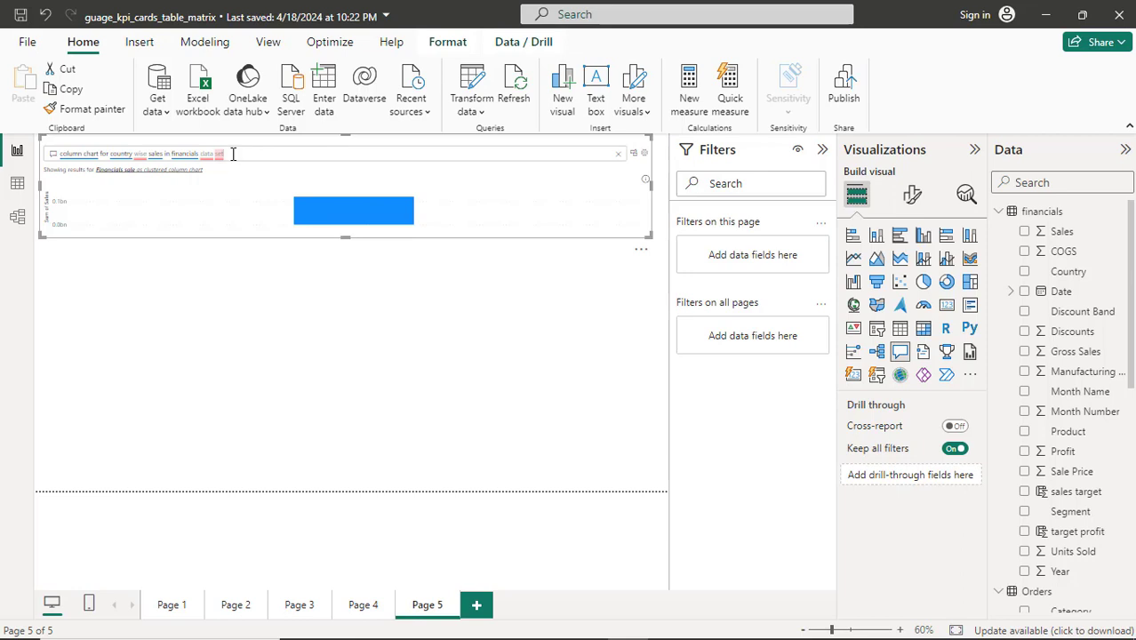
Accept the suggested wording "Financials sale as clustered column chart" and extend it to "Financials sale country as clustered column chart".
click(188, 171)
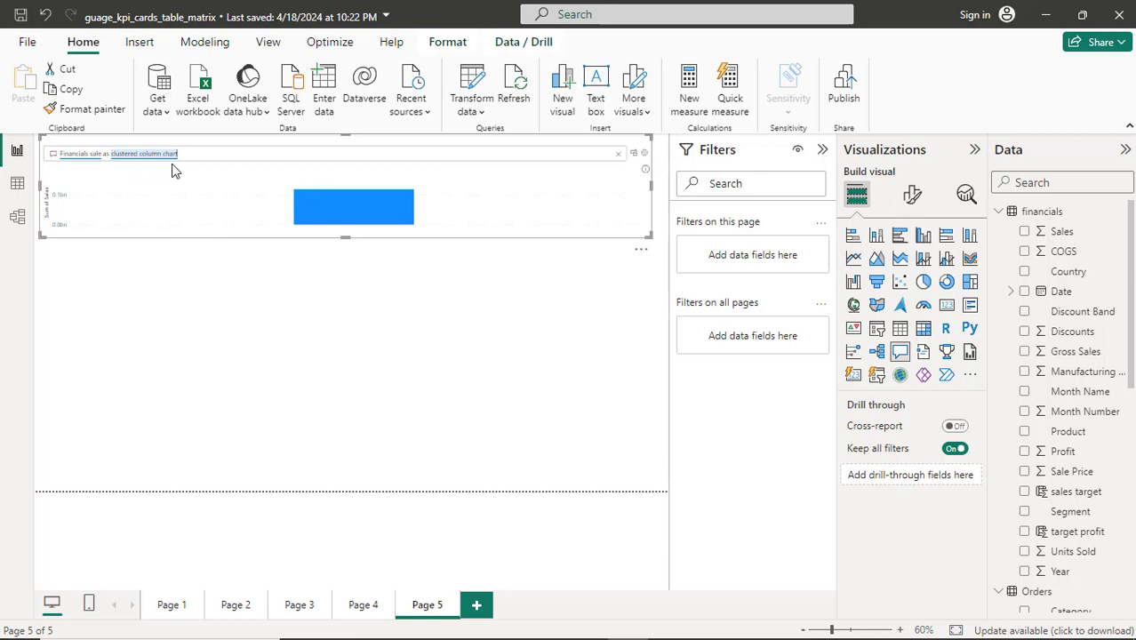
mouse_move(350, 211)
click(104, 155)
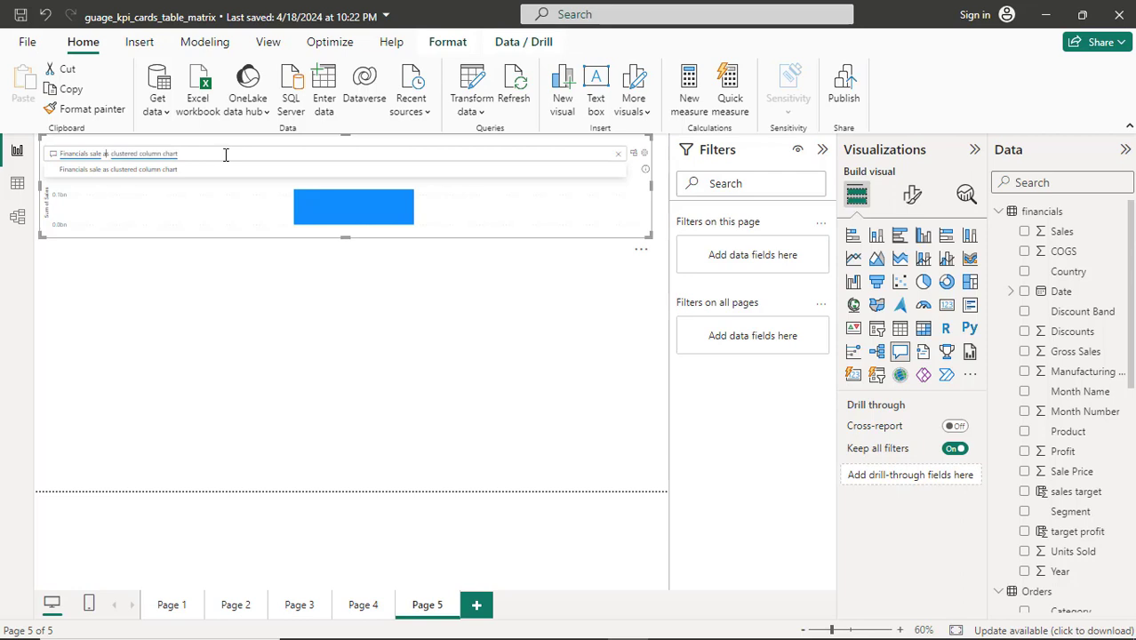
key(shift+Home)
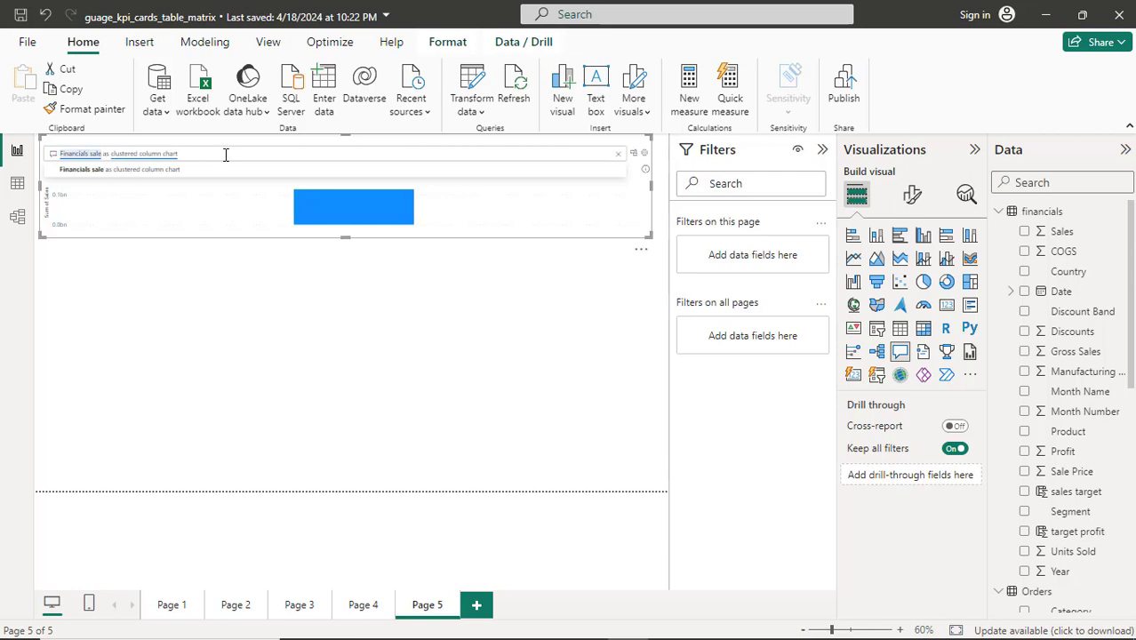
text(c)
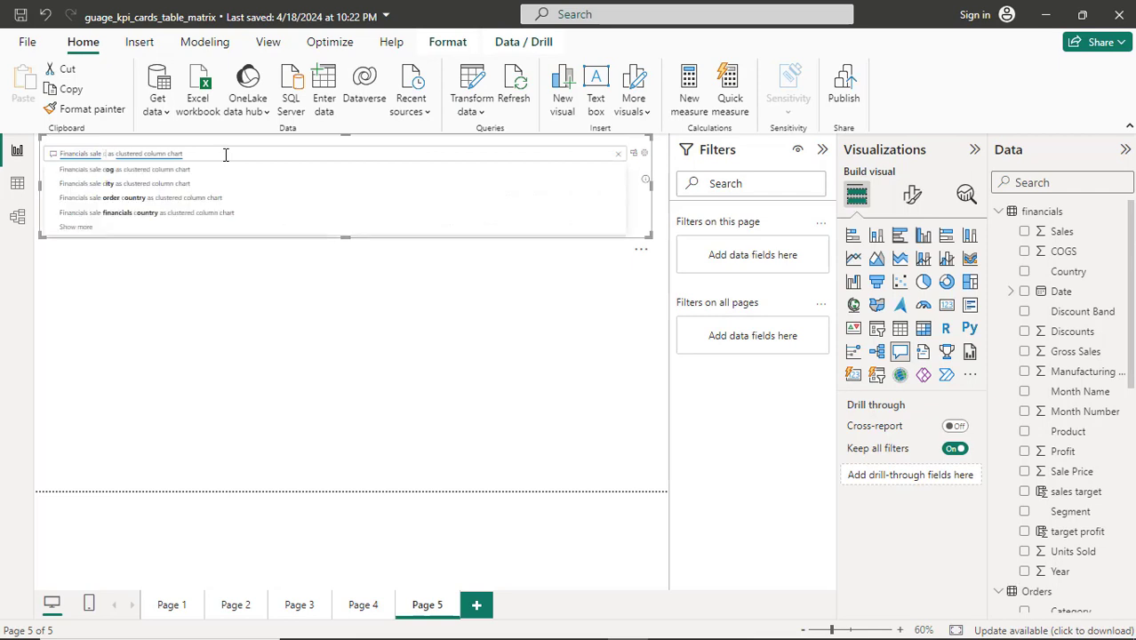
text(ount)
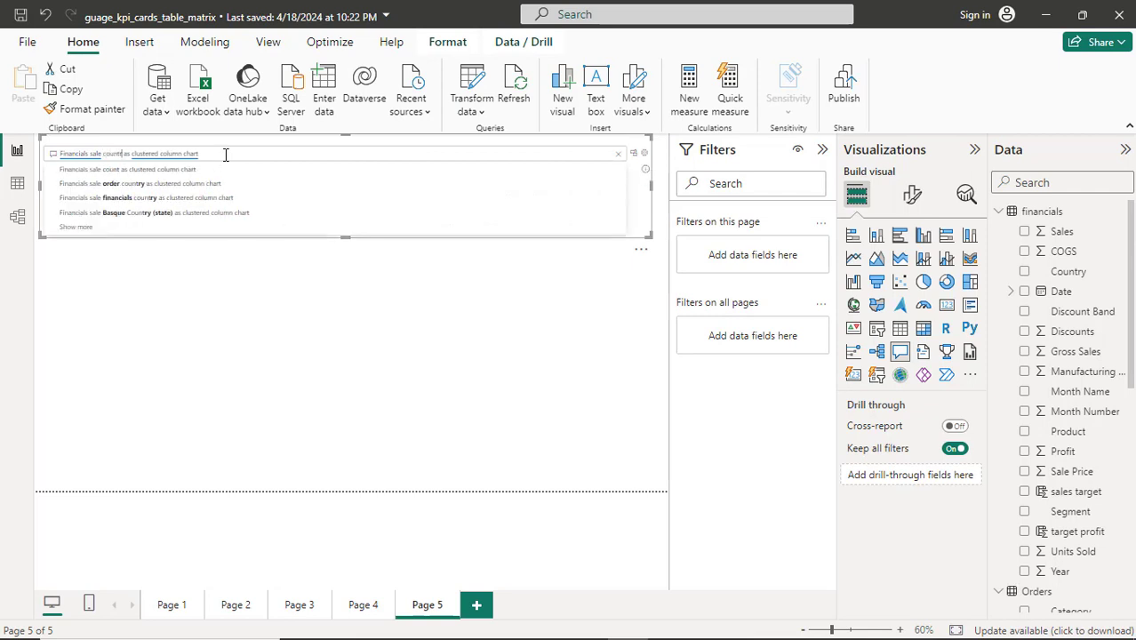
text(ry)
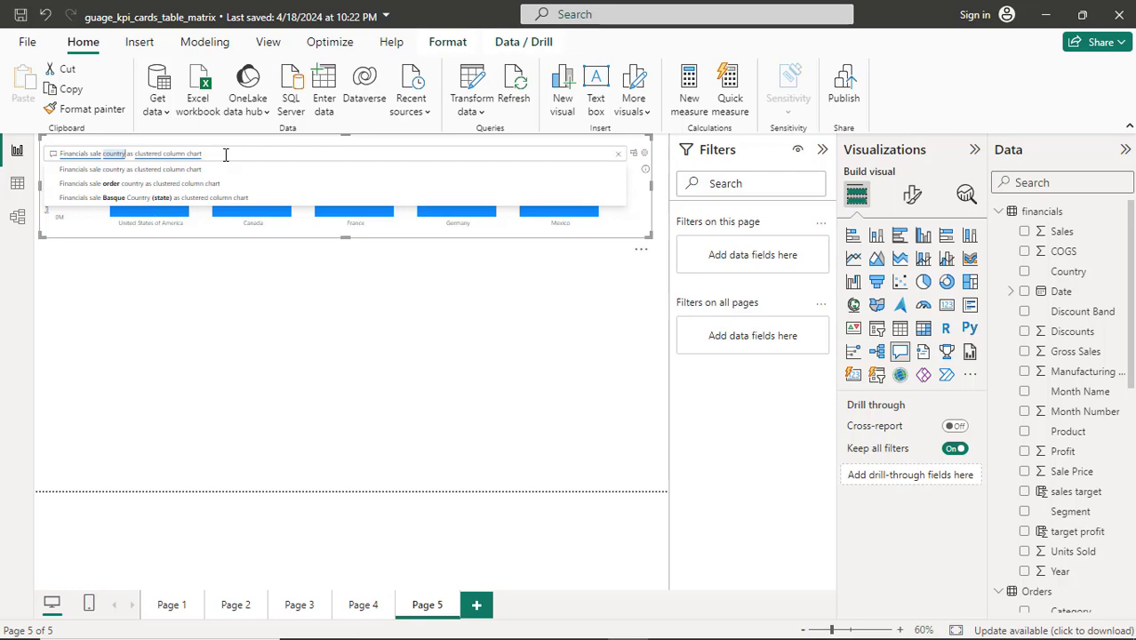
key(Return)
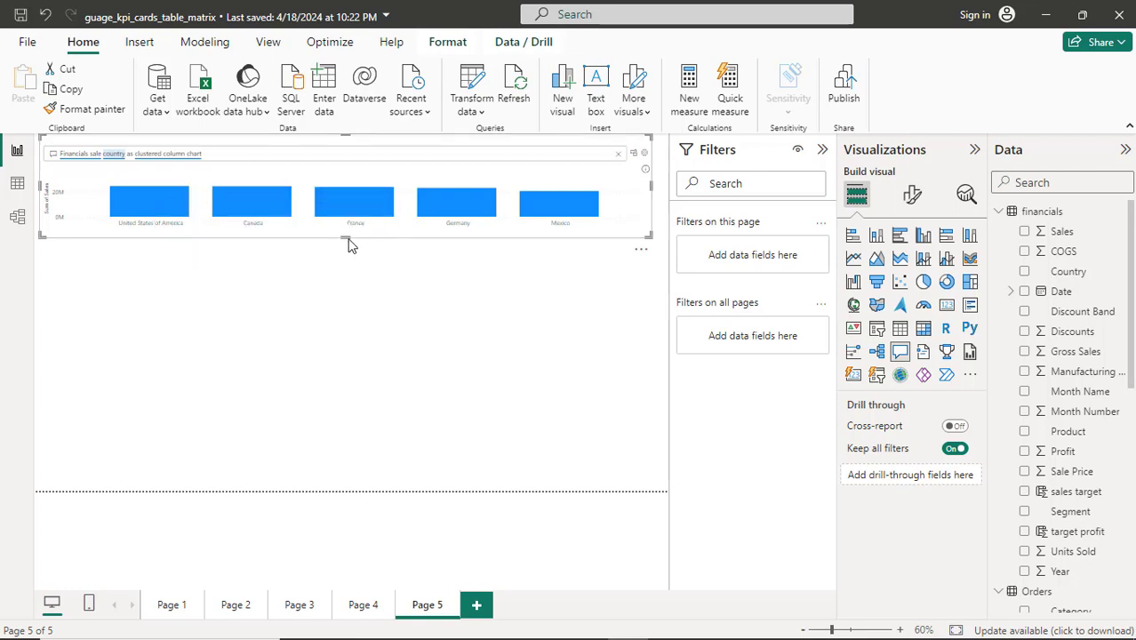
Make the Q&A visual taller and inspect the sales values of the country columns.
drag(349, 243, 362, 432)
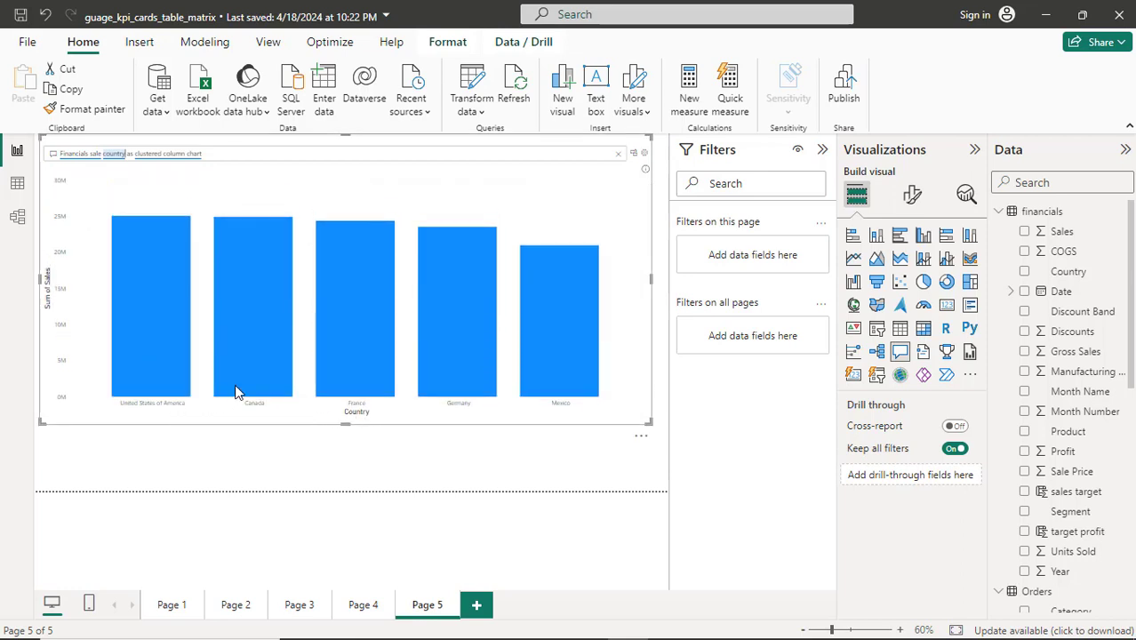
mouse_move(363, 385)
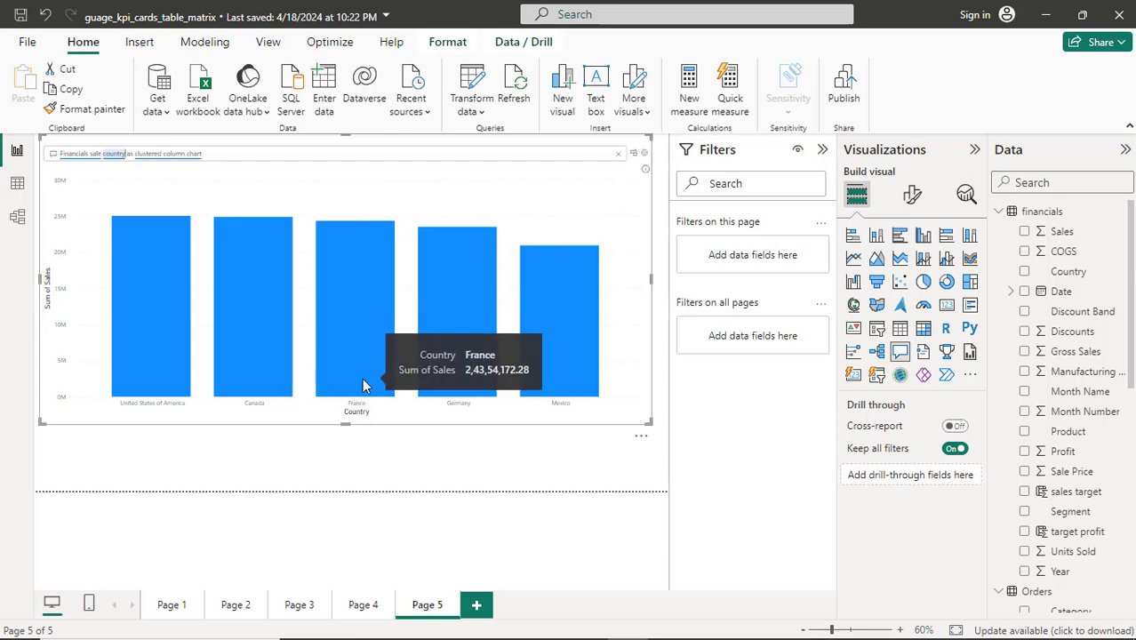
mouse_move(473, 392)
mouse_move(568, 383)
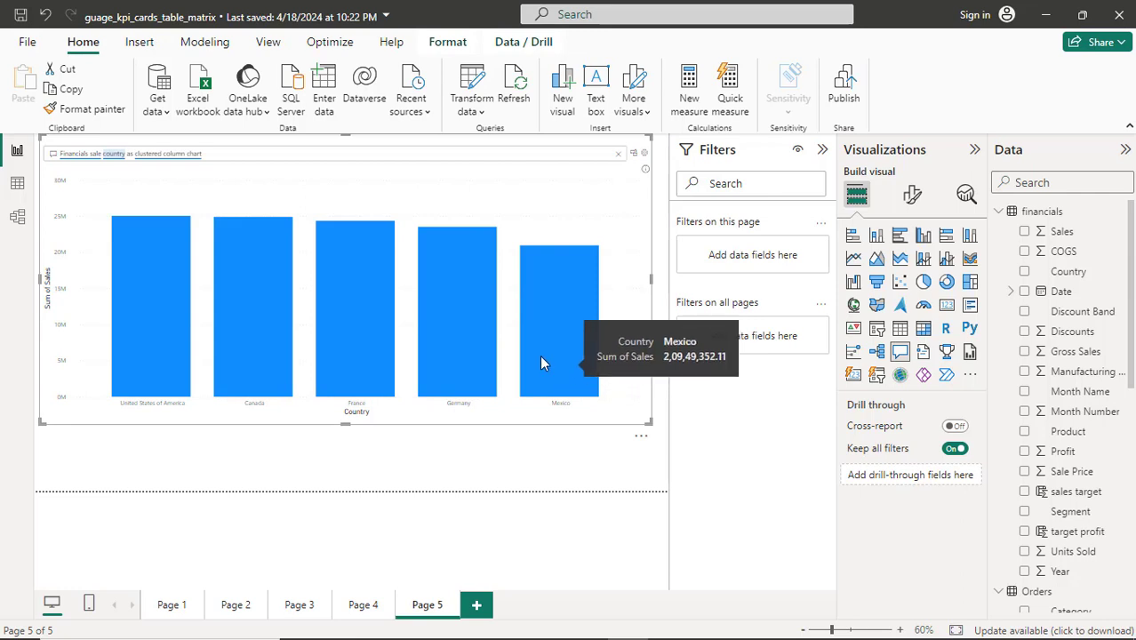
mouse_move(295, 290)
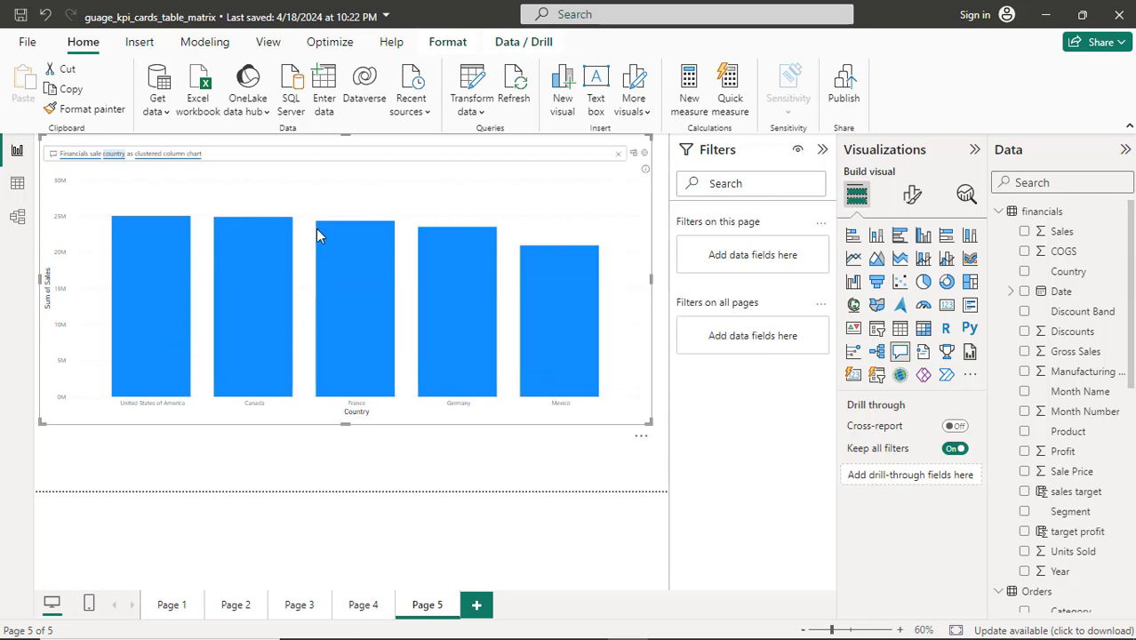
mouse_move(318, 235)
Remove the chart type from the question and add product, so it reads "Financials sale country and product".
click(220, 155)
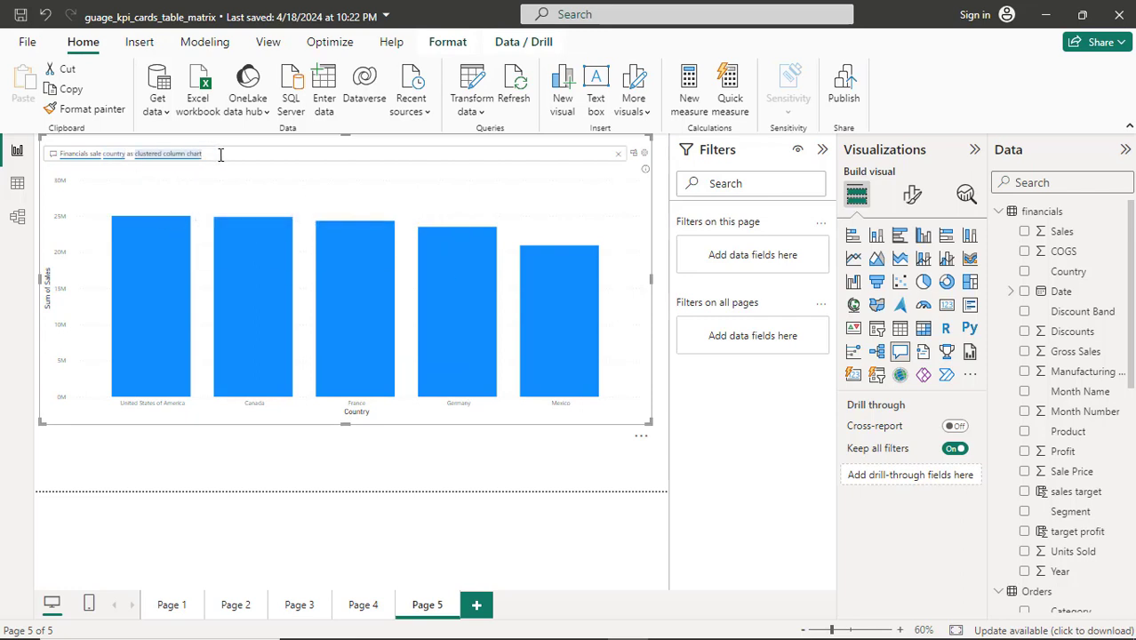
key(BackSpace)
key(BackSpace)
key(BackSpace)
key(BackSpace)
key(BackSpace)
key(BackSpace)
key(BackSpace)
key(BackSpace)
key(BackSpace)
key(BackSpace)
key(BackSpace)
key(BackSpace)
key(BackSpace)
key(BackSpace)
key(BackSpace)
key(BackSpace)
key(BackSpace)
key(BackSpace)
key(BackSpace)
key(BackSpace)
key(BackSpace)
key(BackSpace)
key(BackSpace)
key(BackSpace)
key(BackSpace)
key(BackSpace)
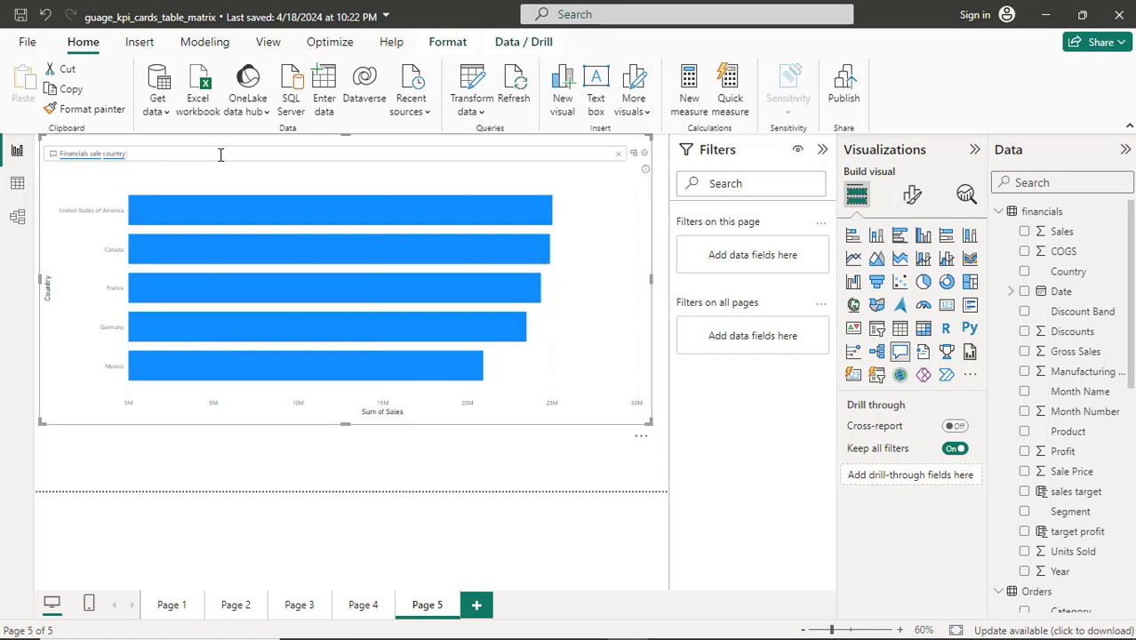
text(and pro)
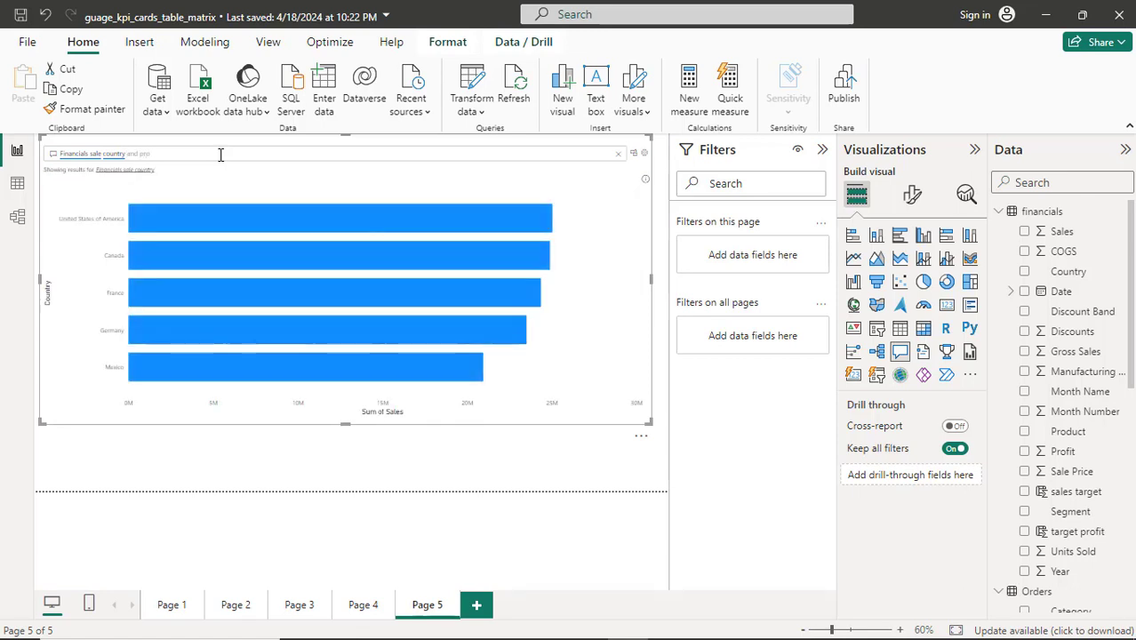
text(fuct)
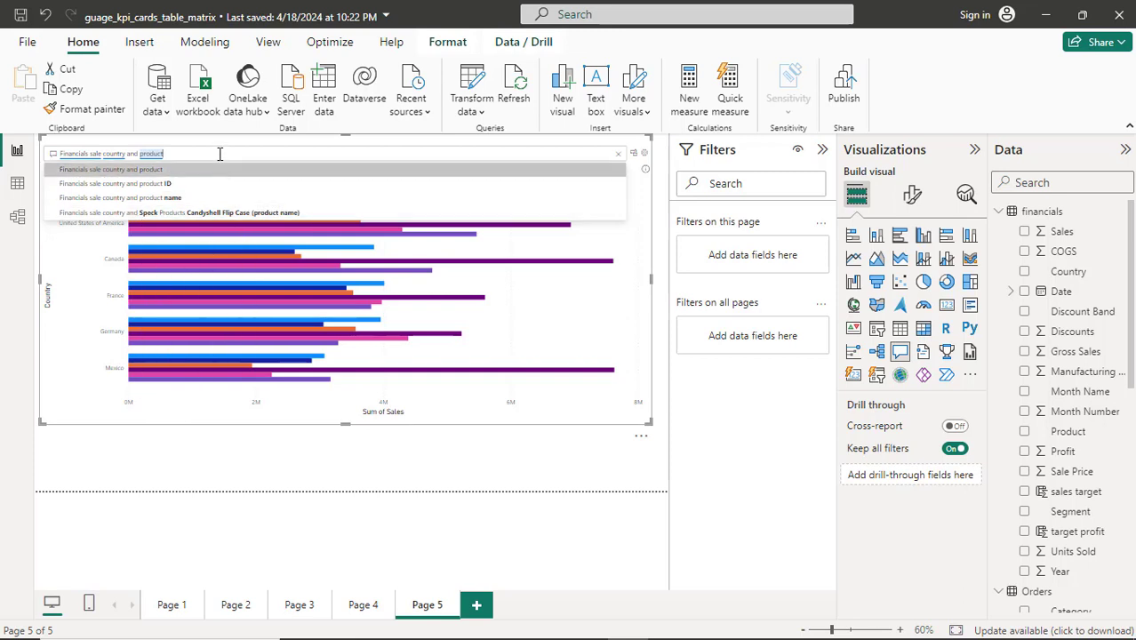
Extend the question to "Financials sale country and product using clustered column".
text(using clustered)
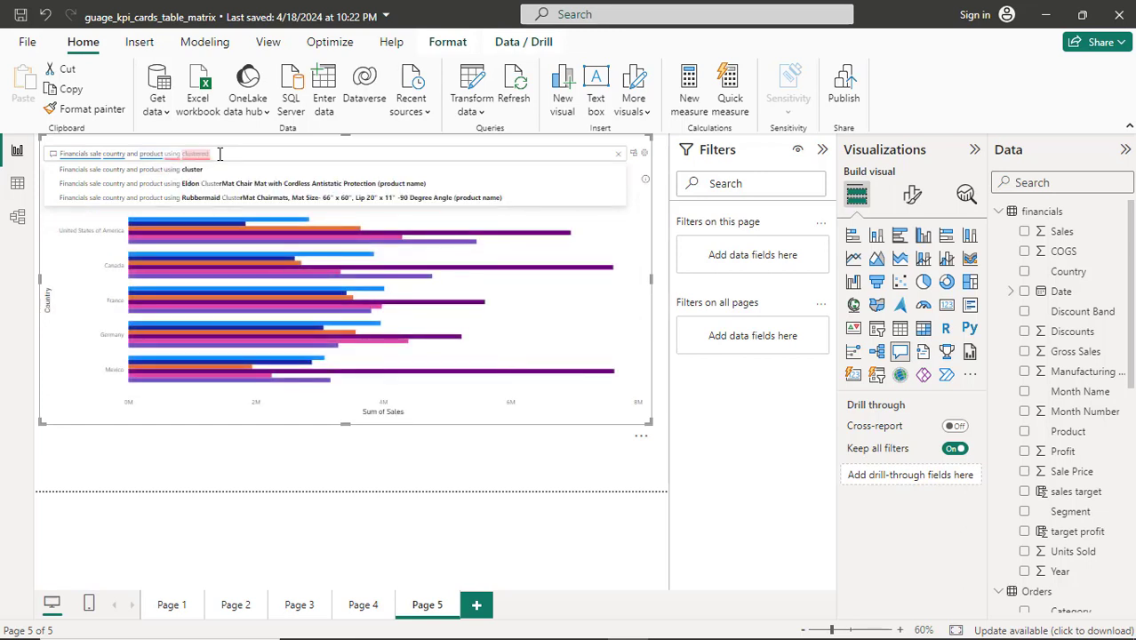
key(Return)
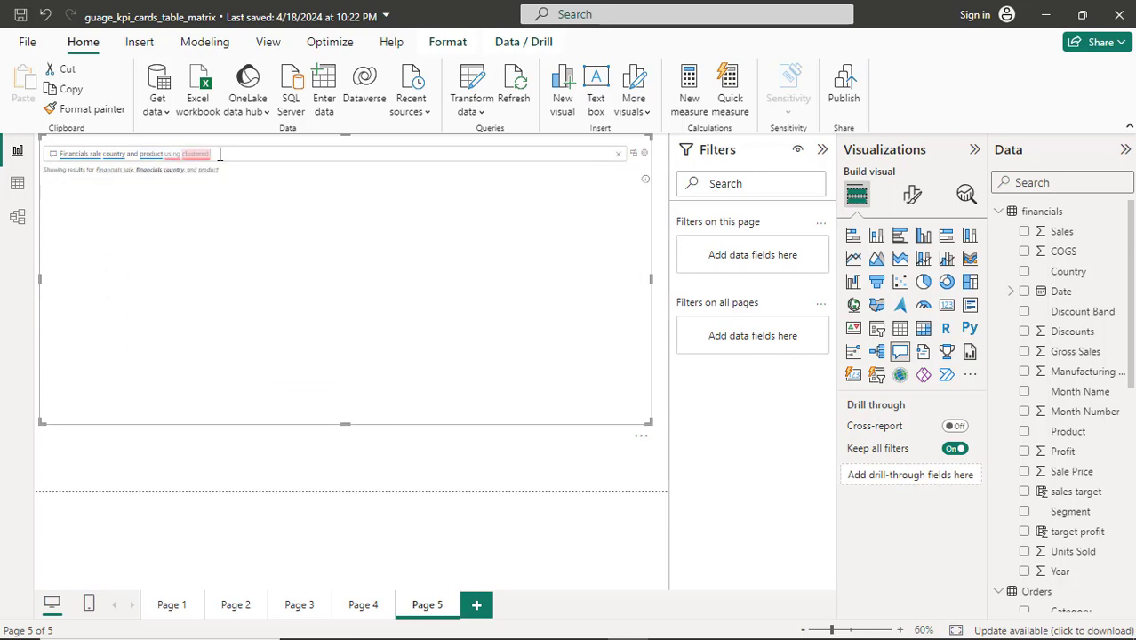
text(col)
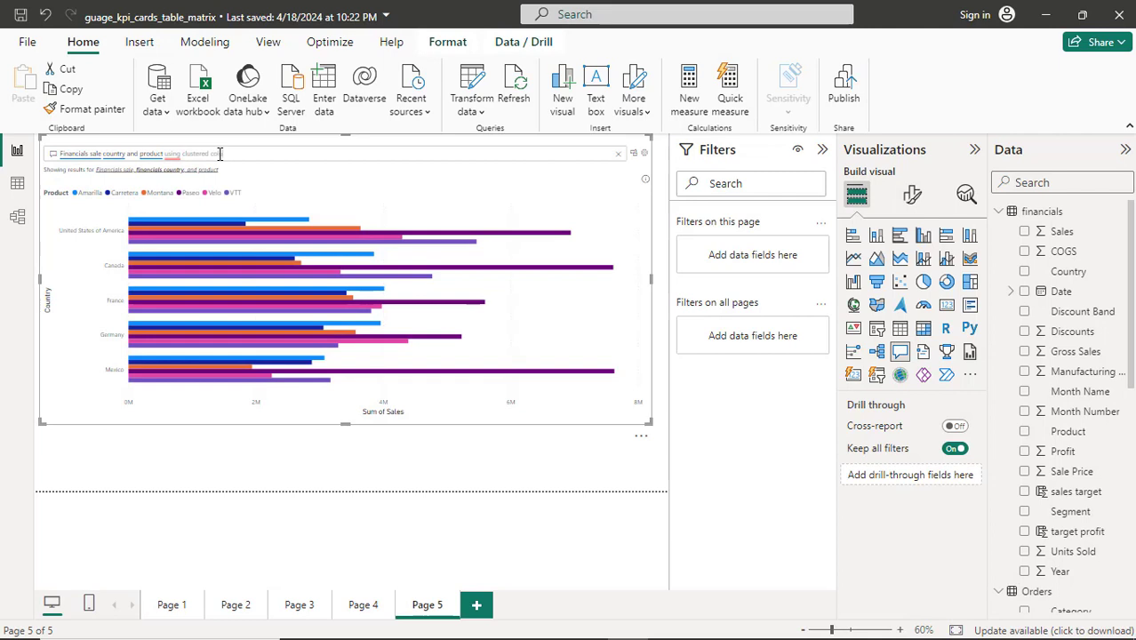
text(umn)
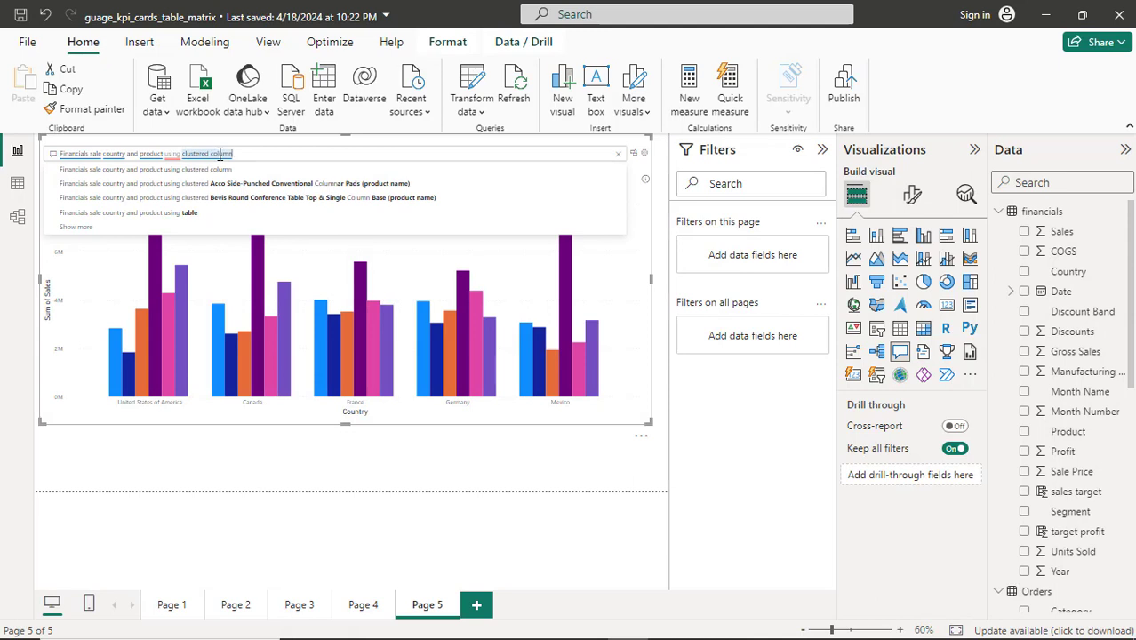
Cut the question back to its first words and reword it as "Financials sales country pie".
drag(219, 153, 242, 158)
key(BackSpace)
key(BackSpace)
key(BackSpace)
key(BackSpace)
key(BackSpace)
key(BackSpace)
key(BackSpace)
key(BackSpace)
key(BackSpace)
key(BackSpace)
key(BackSpace)
key(BackSpace)
key(BackSpace)
key(BackSpace)
key(BackSpace)
key(BackSpace)
key(BackSpace)
key(BackSpace)
key(BackSpace)
key(BackSpace)
key(BackSpace)
key(BackSpace)
key(BackSpace)
key(BackSpace)
key(BackSpace)
key(BackSpace)
key(BackSpace)
key(BackSpace)
key(BackSpace)
key(BackSpace)
key(BackSpace)
key(BackSpace)
key(BackSpace)
key(BackSpace)
key(BackSpace)
key(BackSpace)
key(BackSpace)
key(BackSpace)
key(BackSpace)
key(BackSpace)
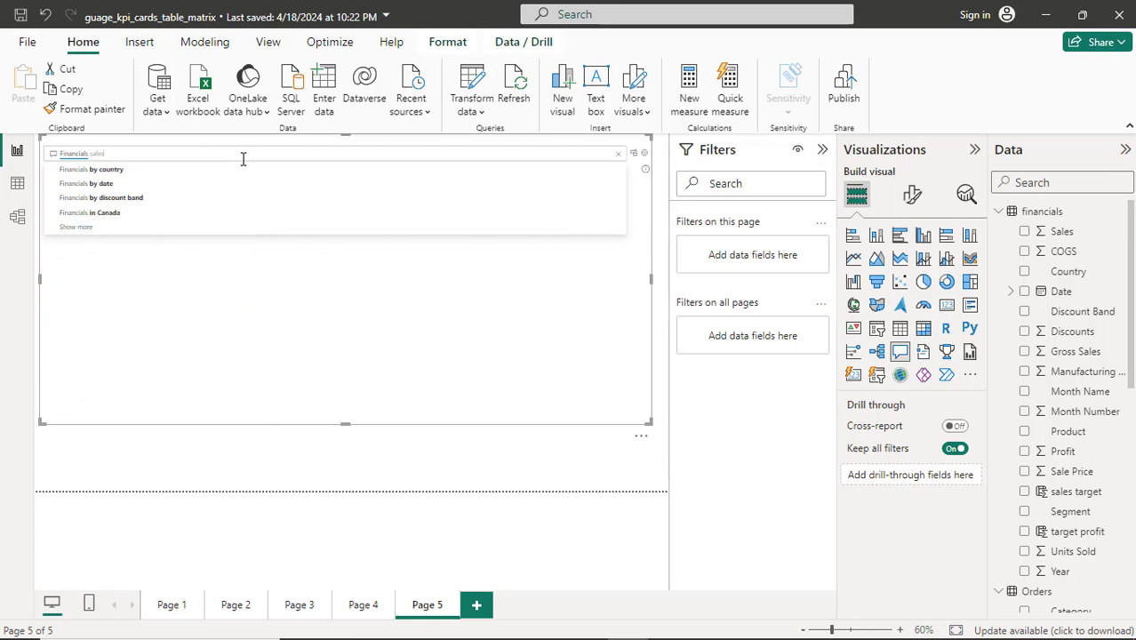
key(Tab)
key(ctrl+a)
key(Return)
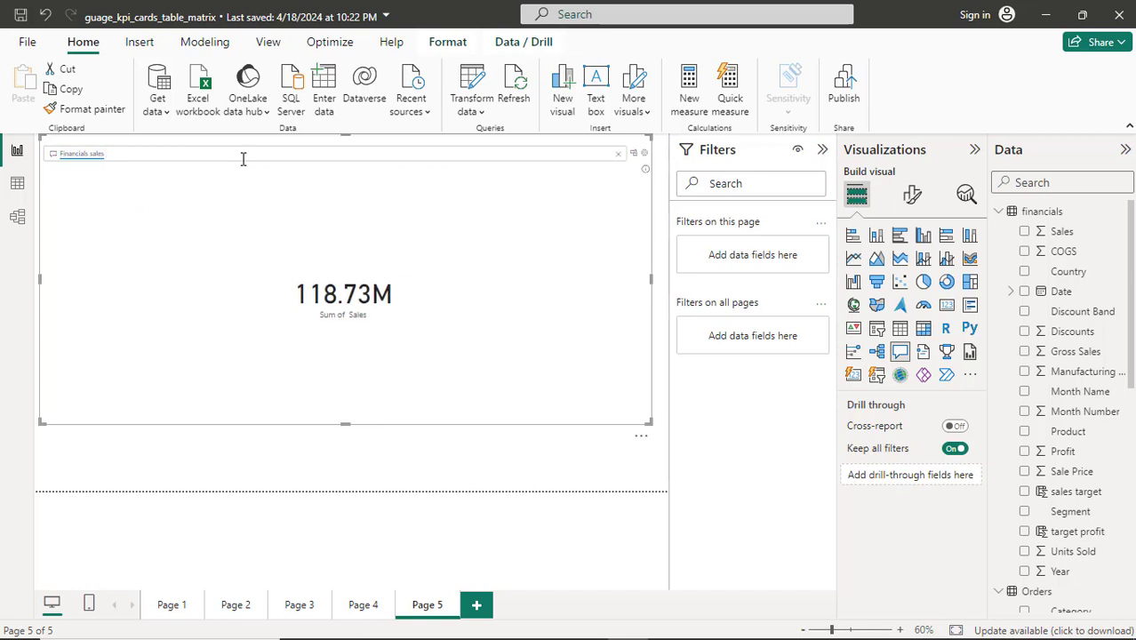
text(coun)
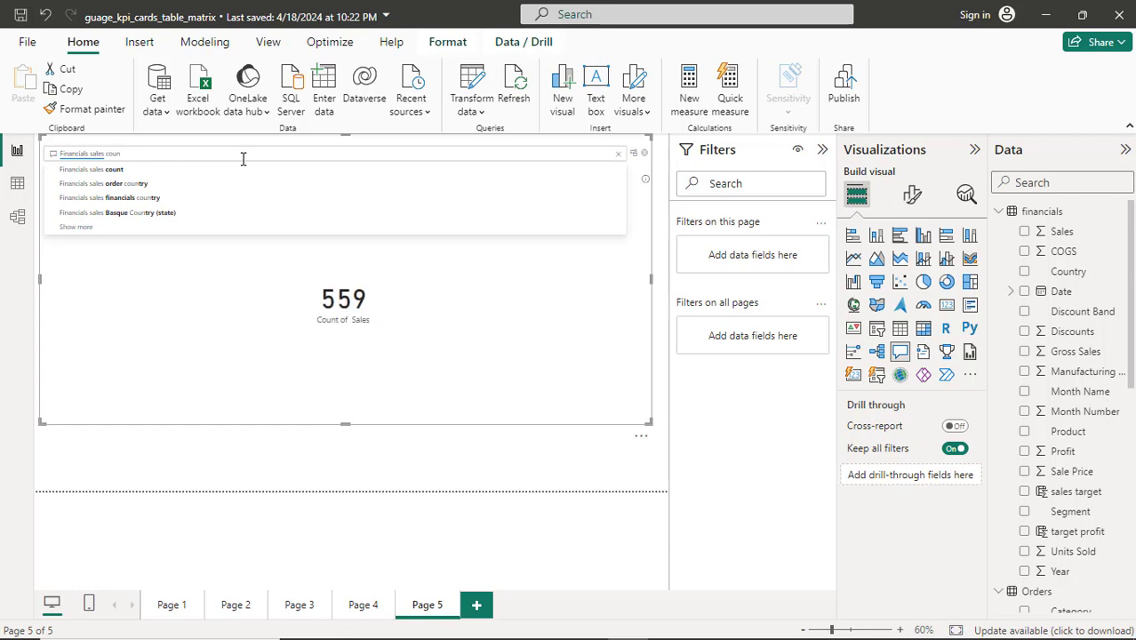
text(try)
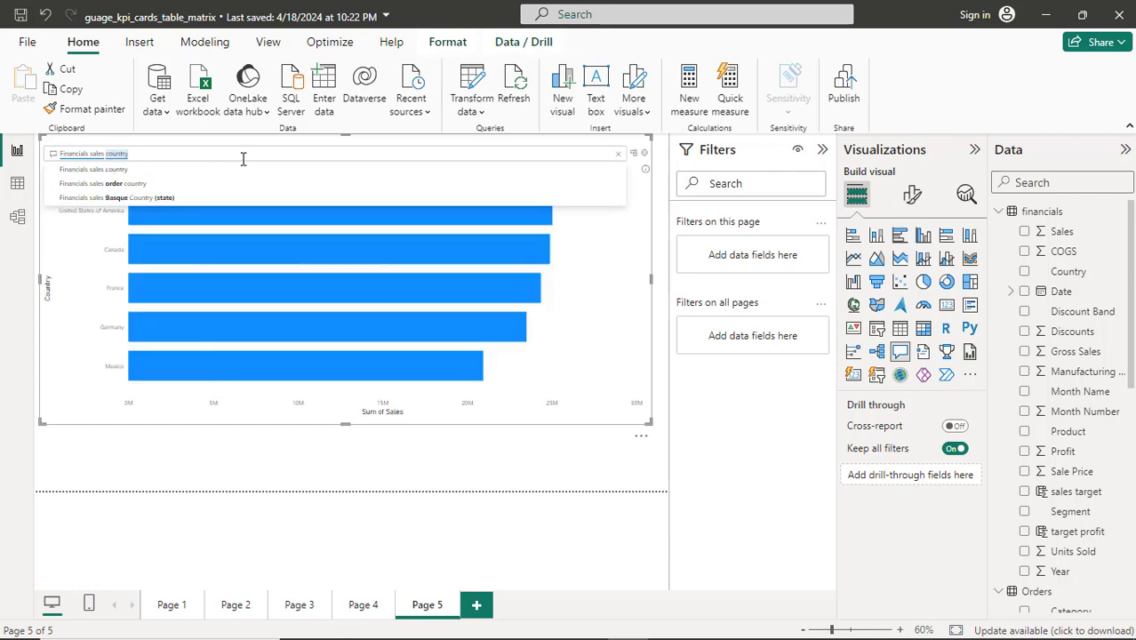
text( pie)
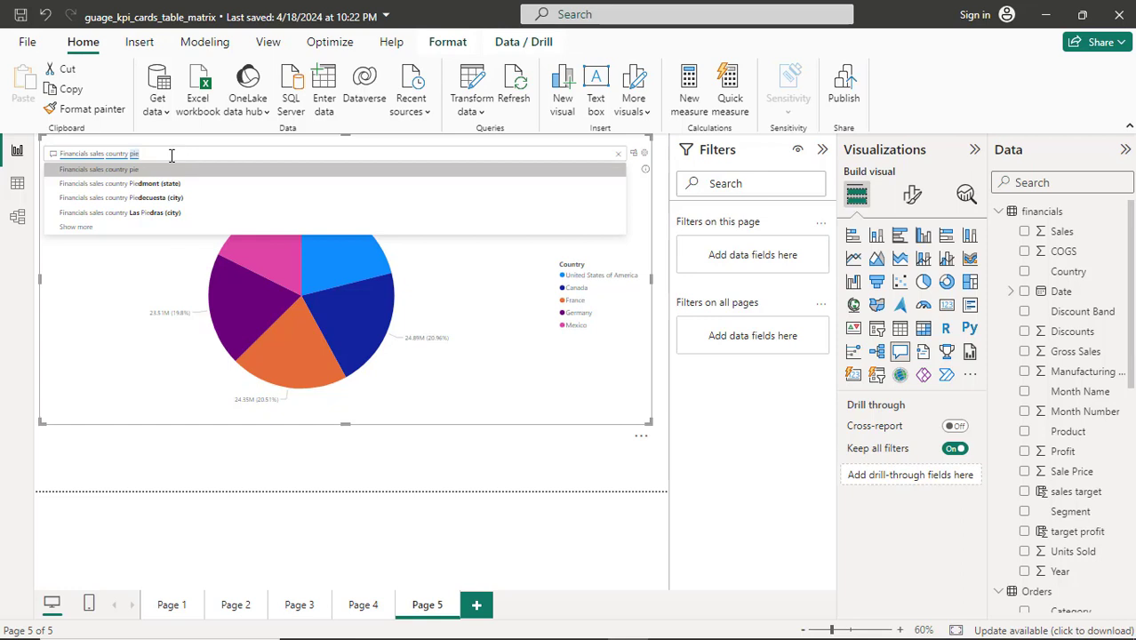
Replace the pie wording with segment, so the question reads "Financials sales country segment".
key(BackSpace)
key(BackSpace)
key(BackSpace)
key(BackSpace)
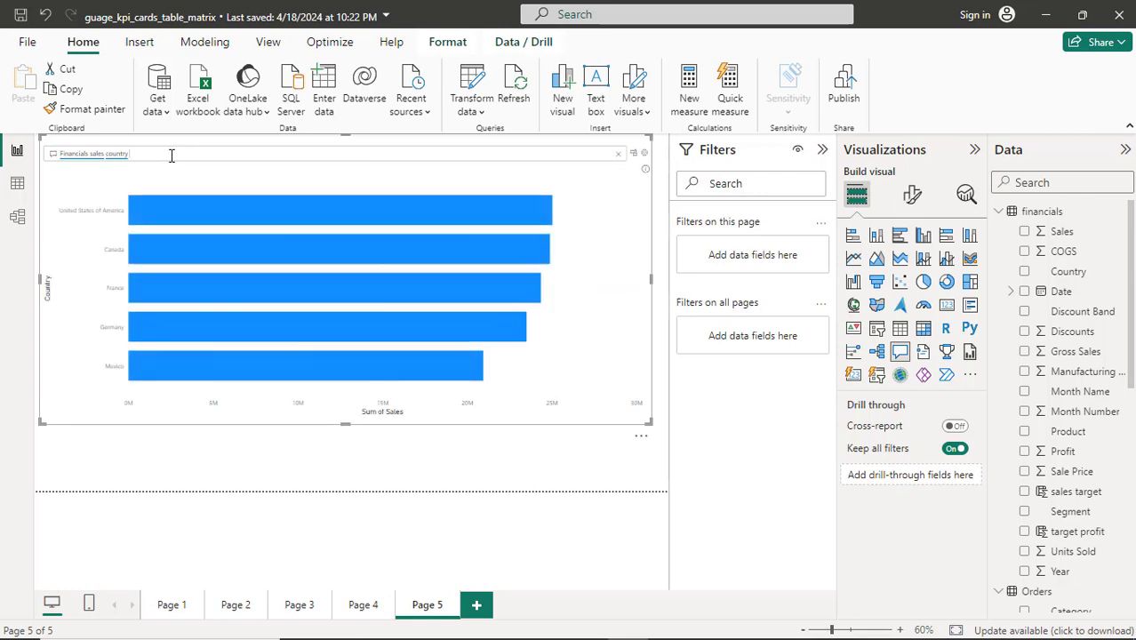
key(BackSpace)
key(BackSpace)
key(BackSpace)
key(BackSpace)
key(BackSpace)
key(BackSpace)
key(BackSpace)
key(BackSpace)
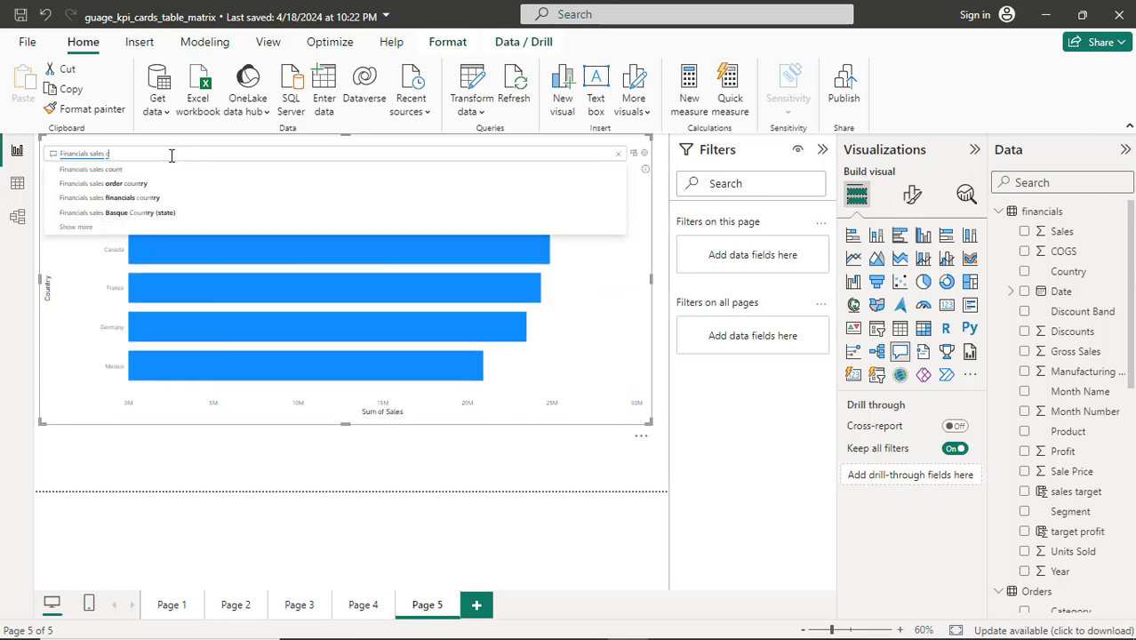
text(country se)
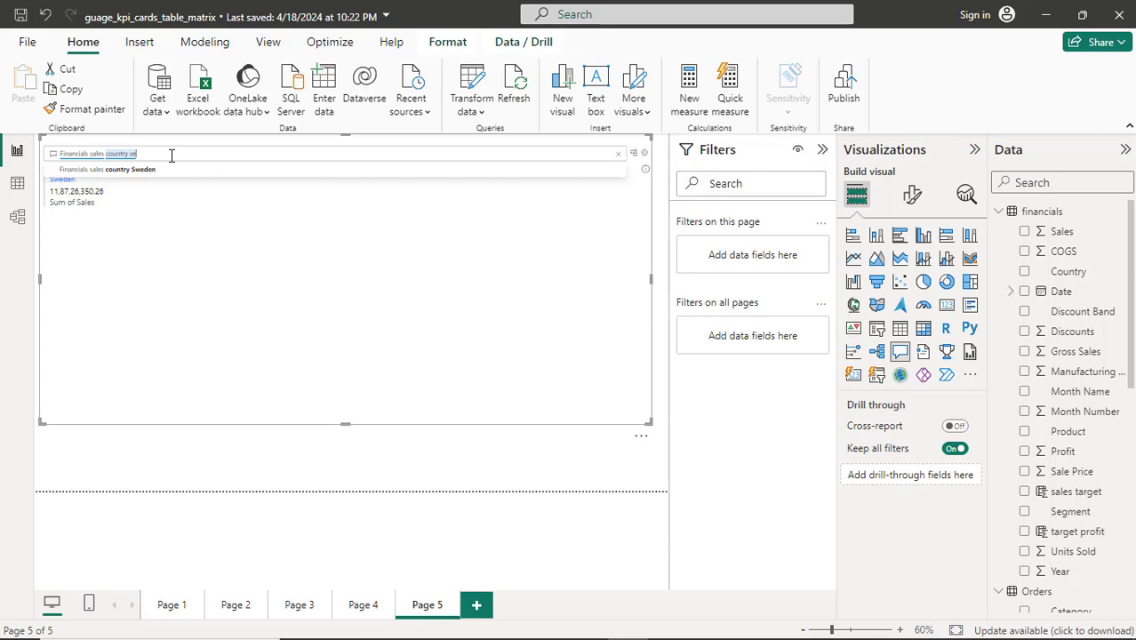
text(gment)
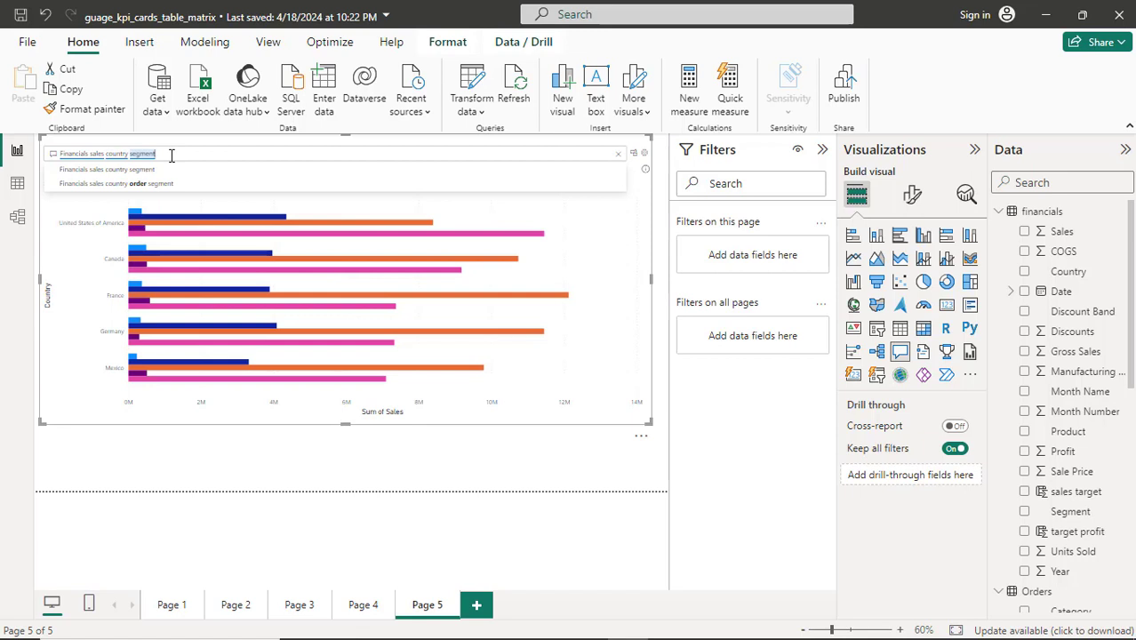
Add "deomposition tree" to the end of the country and segment question.
click(171, 155)
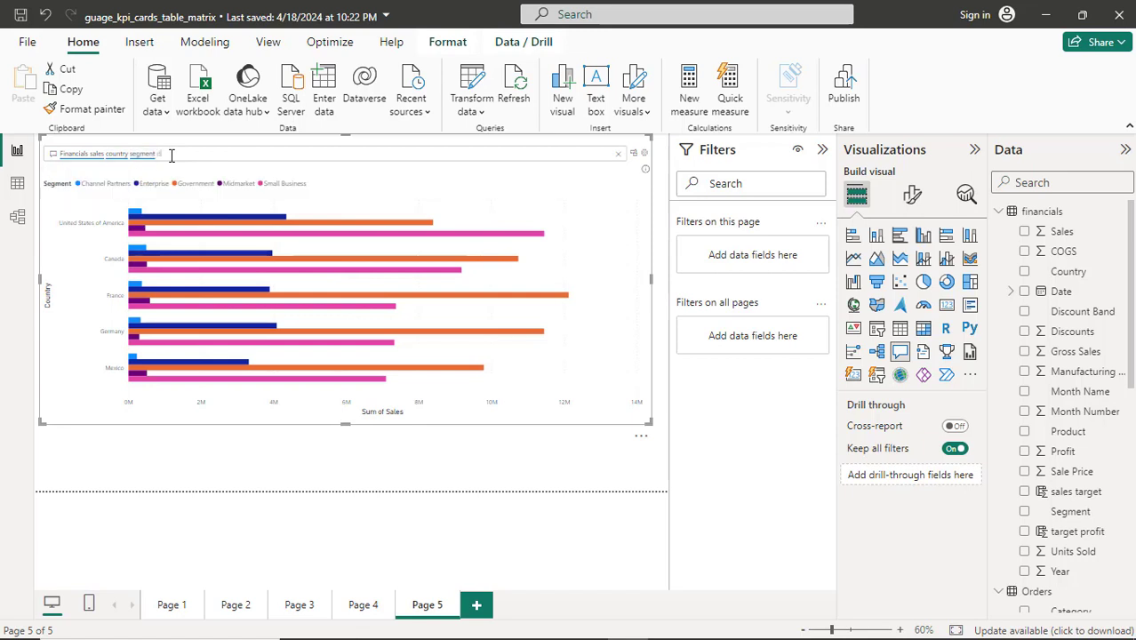
text(decom)
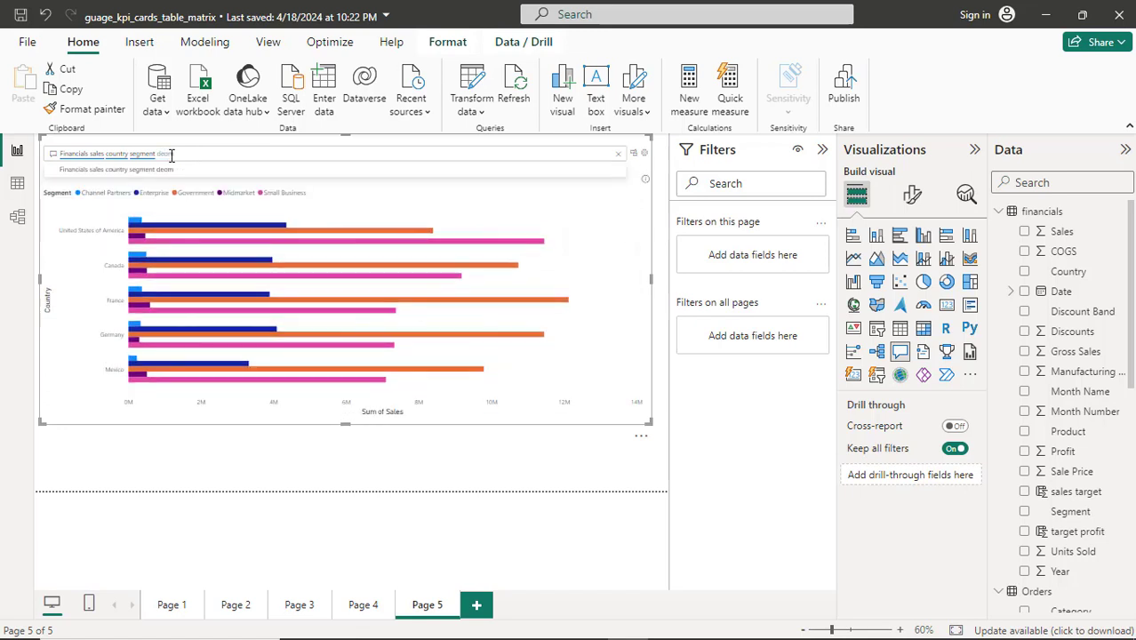
text(position)
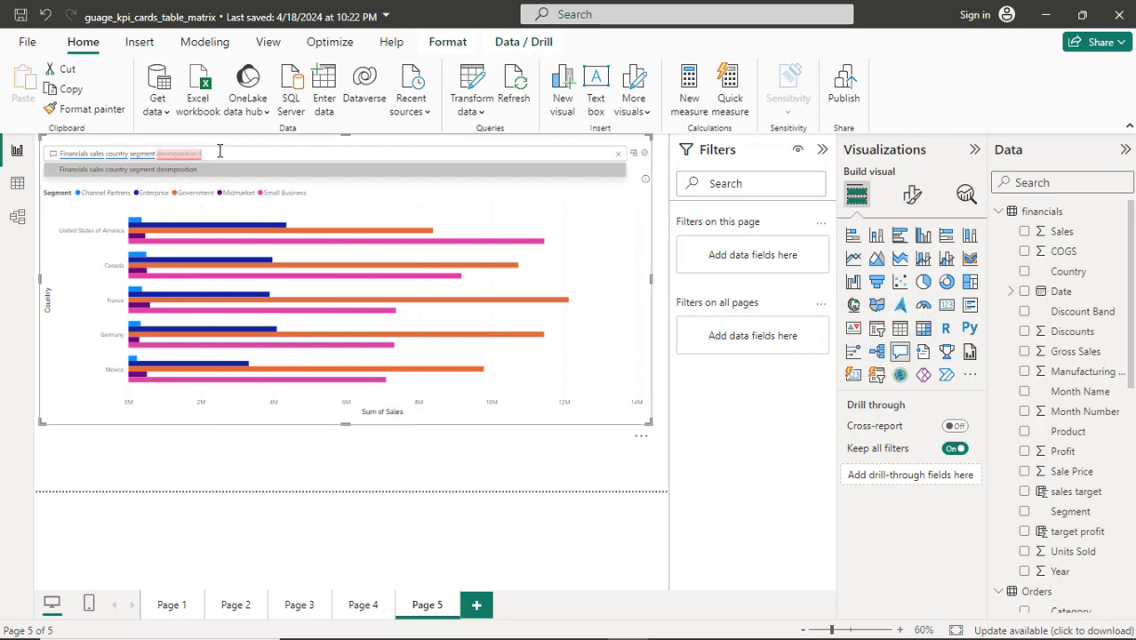
text(ee)
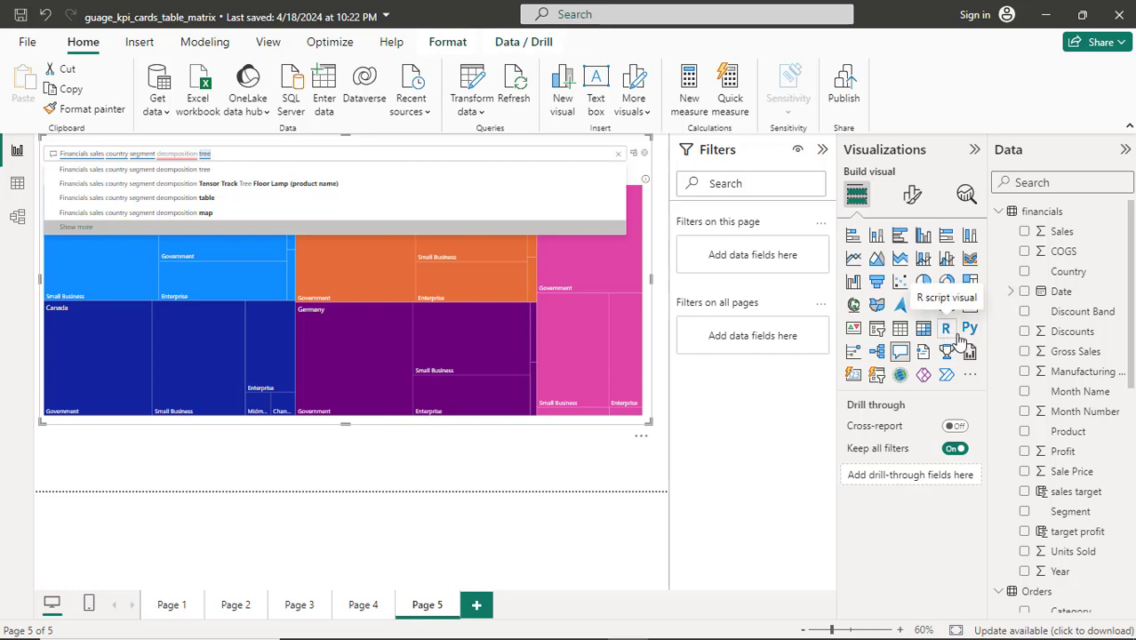
Add a new report page, insert an R script visual on it and enable script visuals.
click(478, 605)
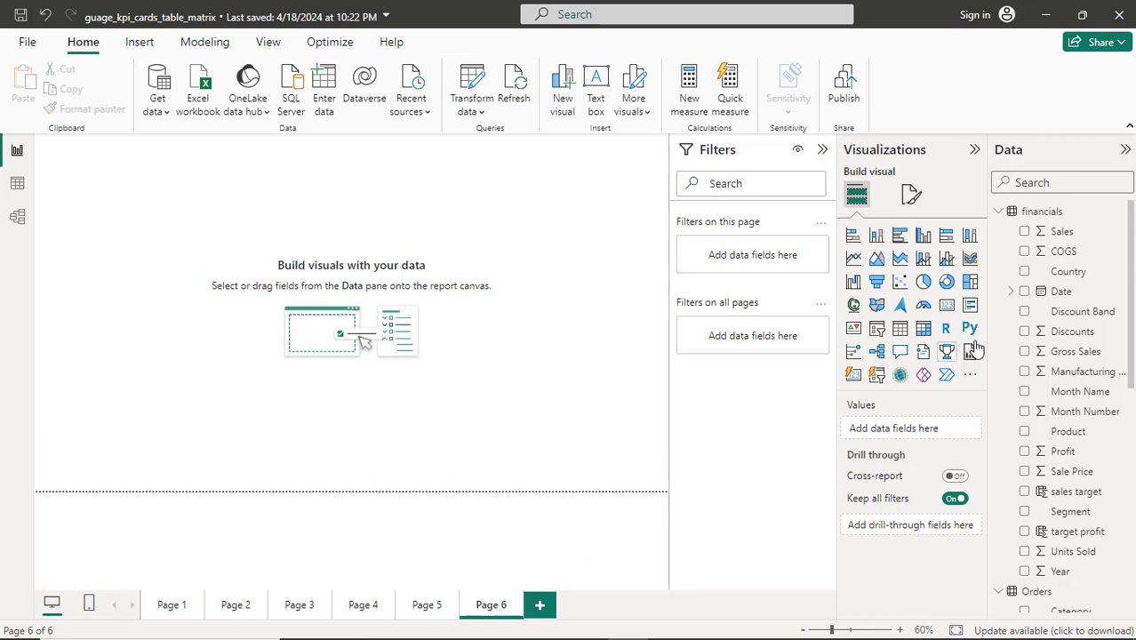
click(948, 335)
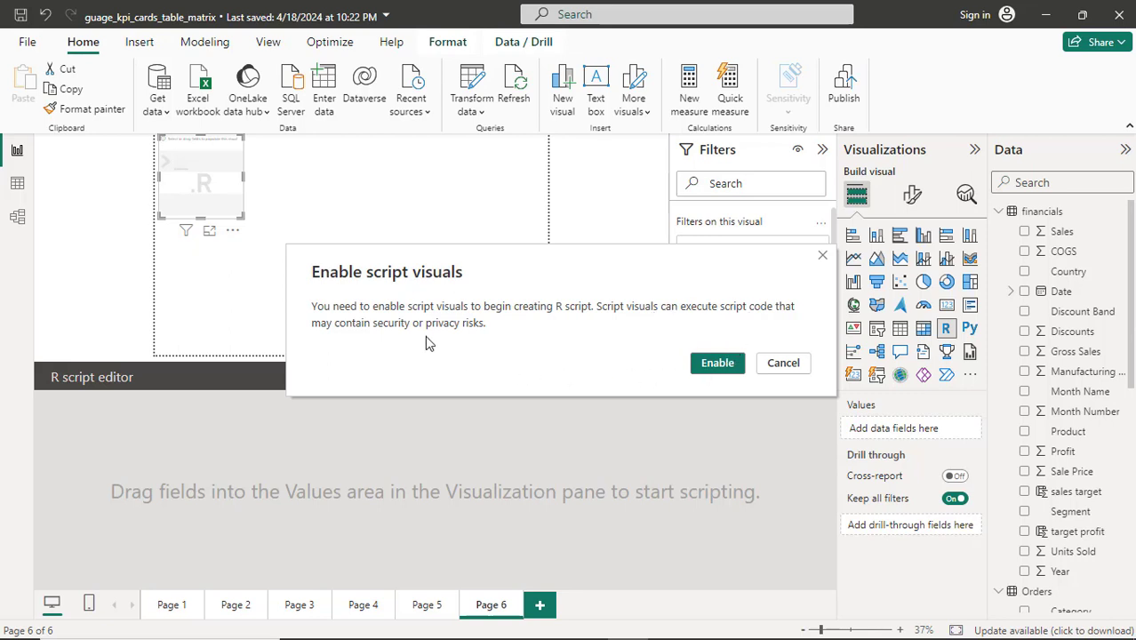
click(717, 361)
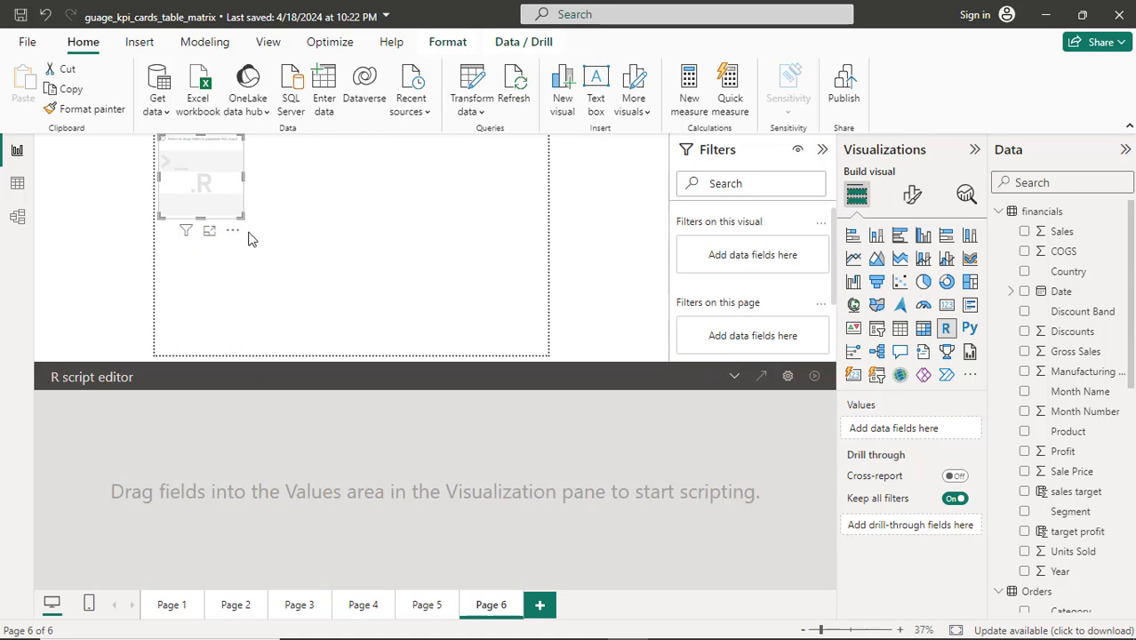
Enlarge the R script visual slightly and add Sales from the financials table to its values, ready for script entry.
drag(242, 223, 279, 236)
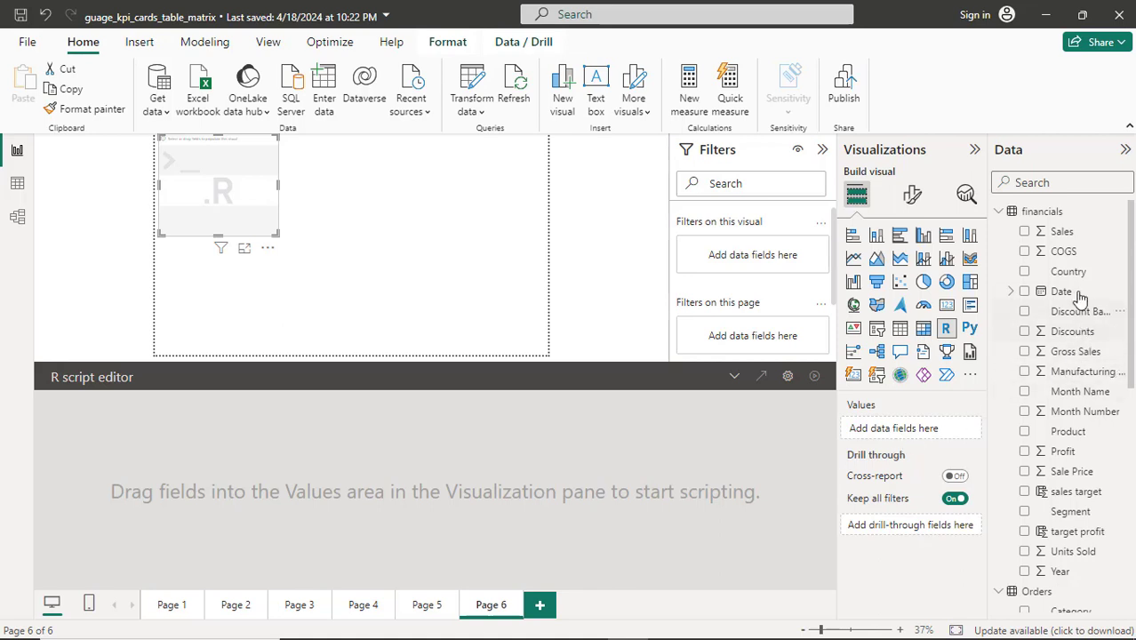
drag(1028, 238, 925, 426)
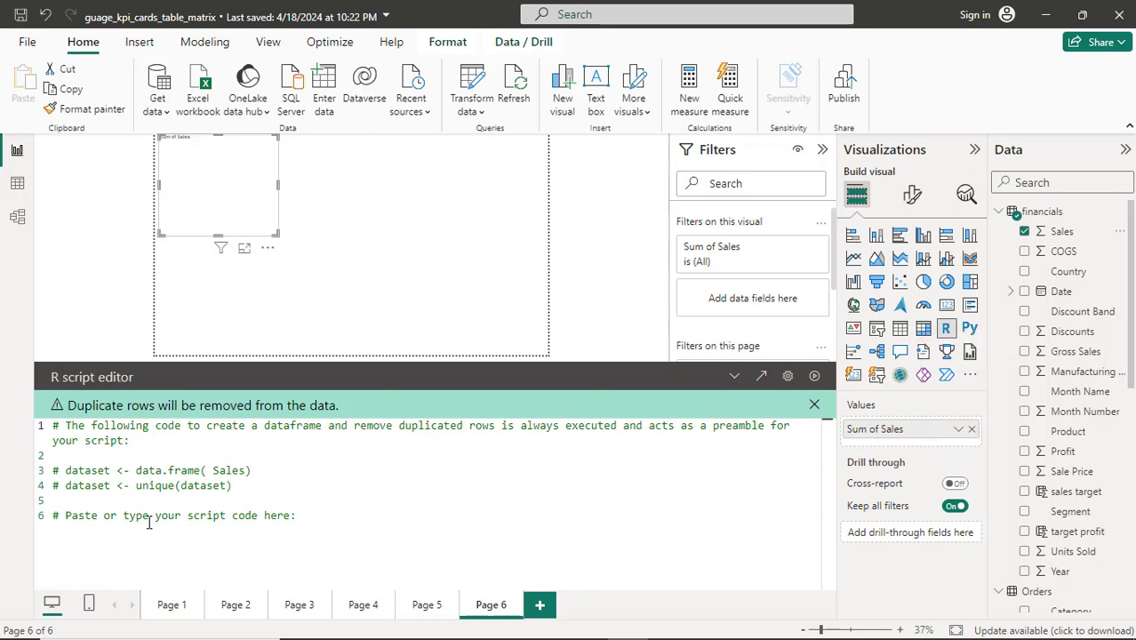
click(315, 515)
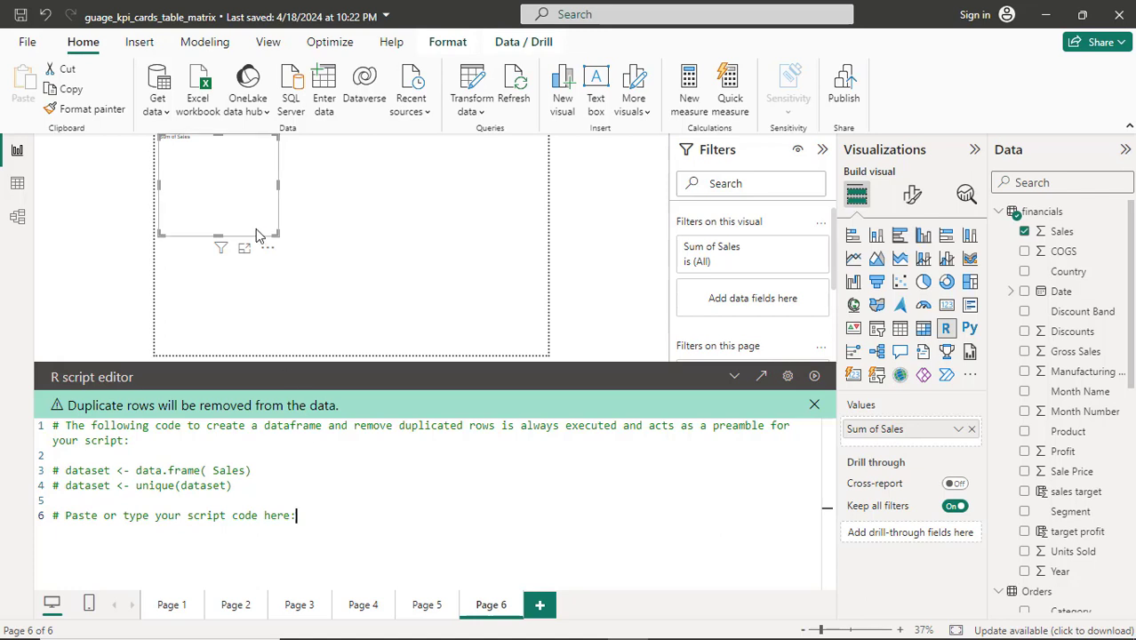
Compare the R and Python script preambles by switching the visual's type, leave it as a Python visual and dismiss the duplicate-rows notice.
click(971, 338)
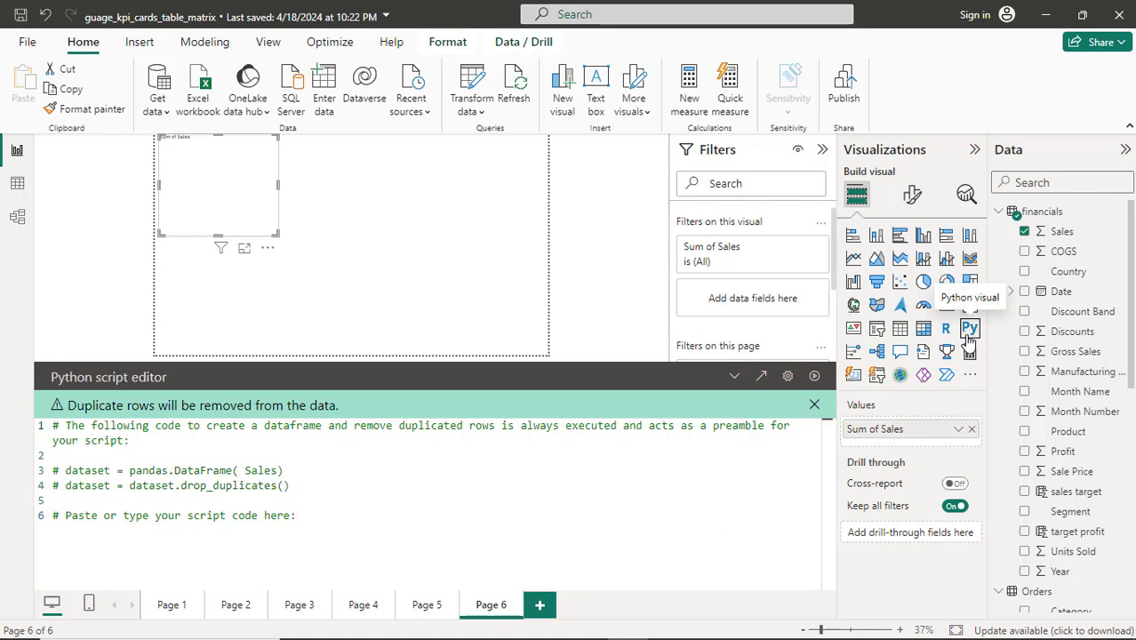
click(946, 330)
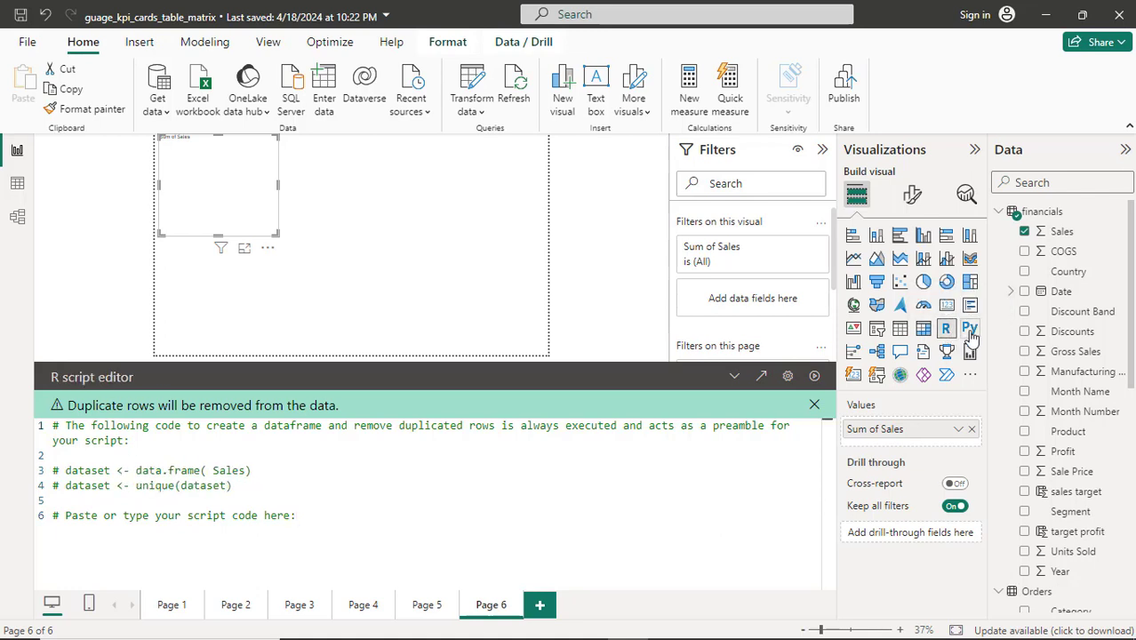
click(971, 335)
click(947, 332)
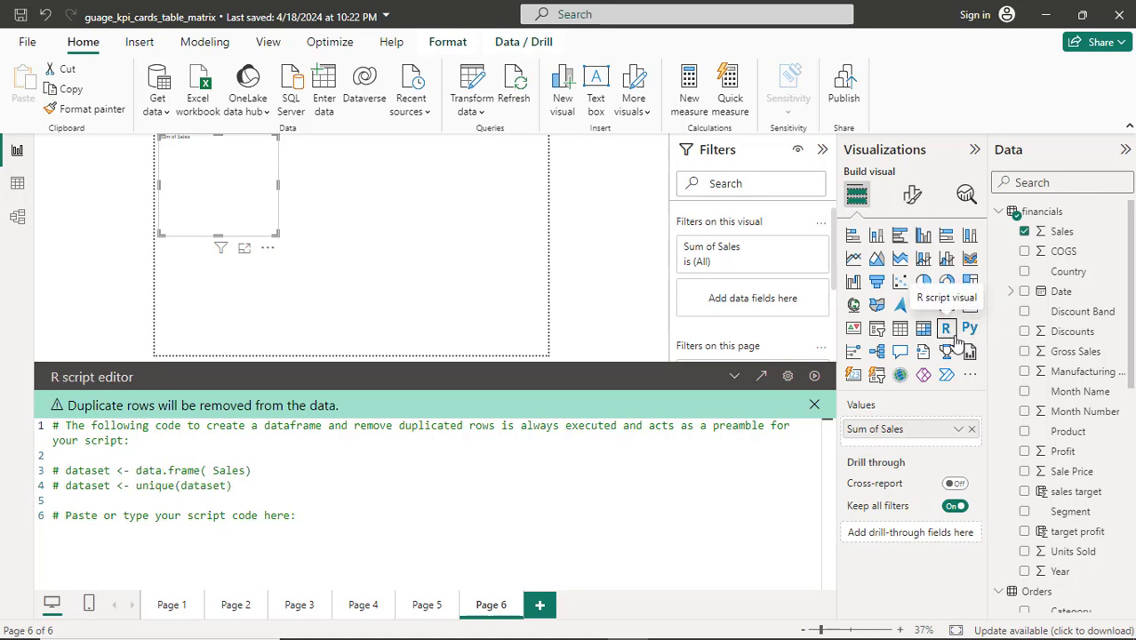
click(970, 330)
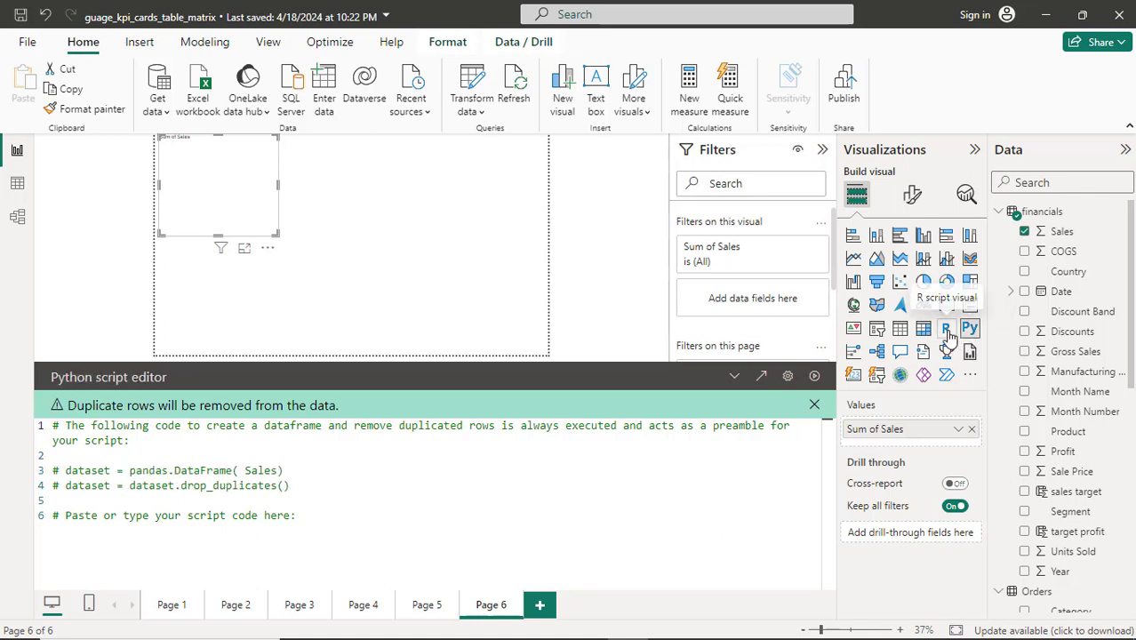
click(948, 333)
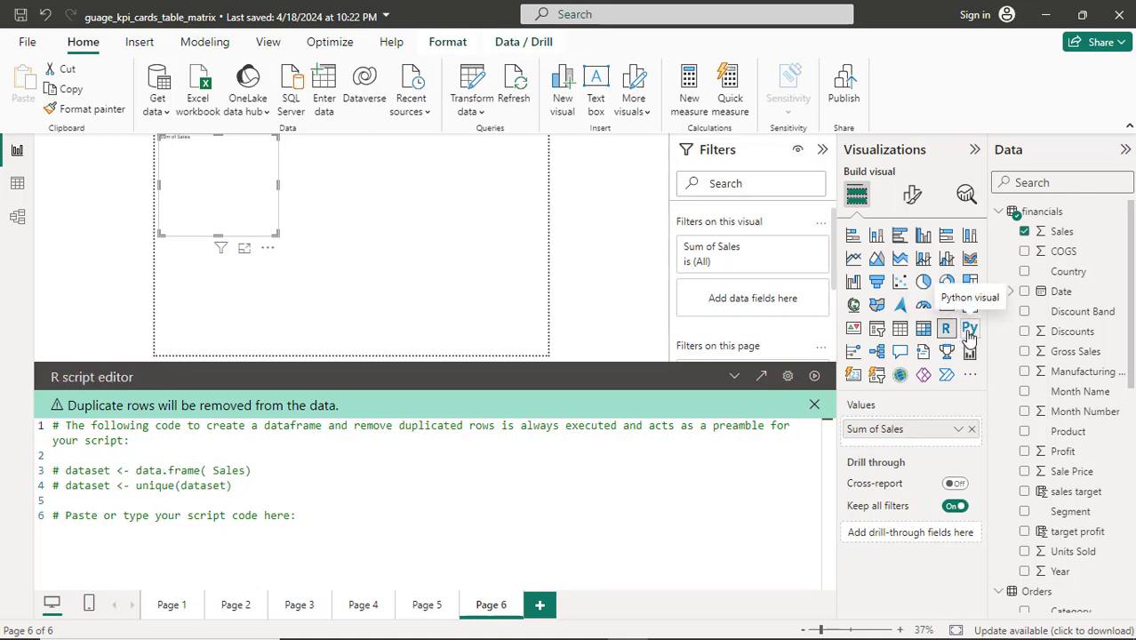
click(970, 331)
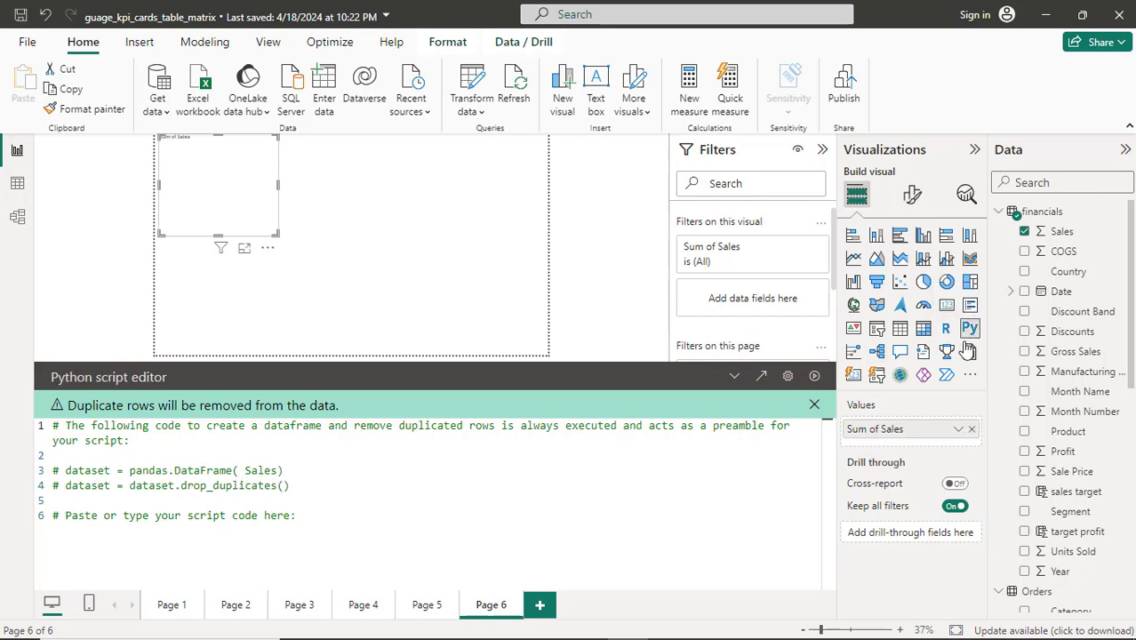
click(946, 329)
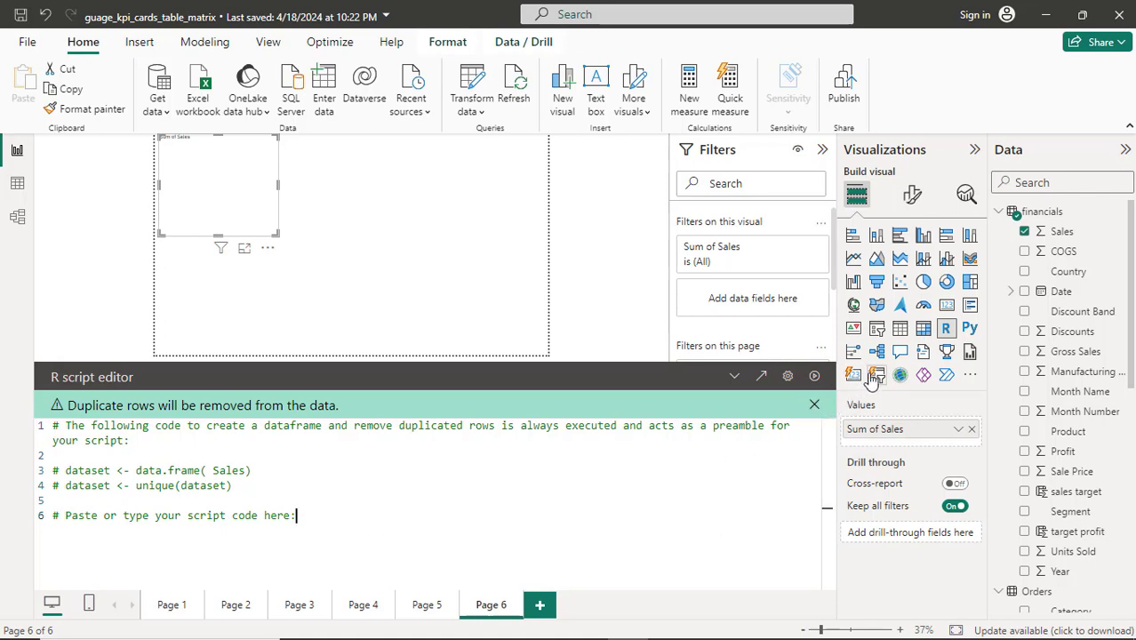
click(968, 329)
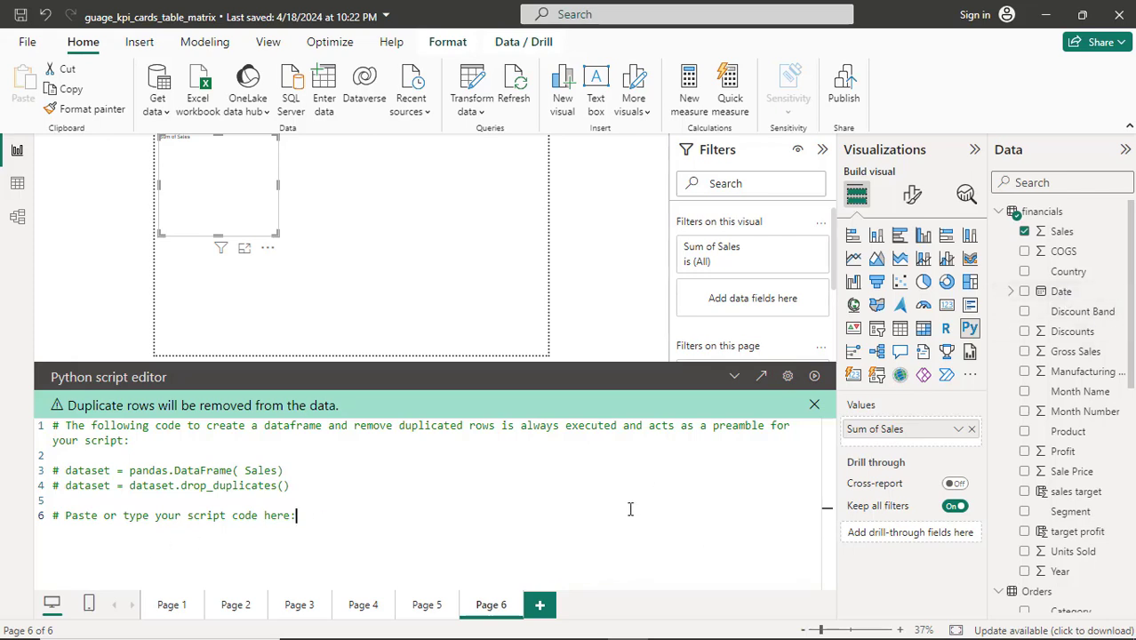
click(815, 407)
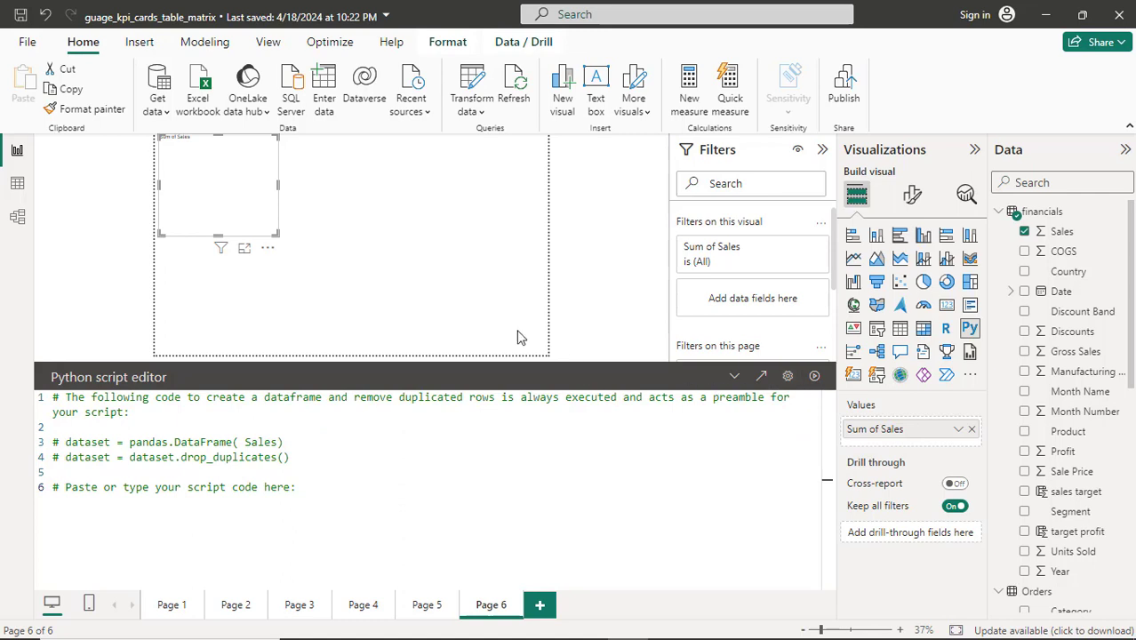
Deselect the Python visual and collapse the financials and Orders tables in the field list.
click(535, 282)
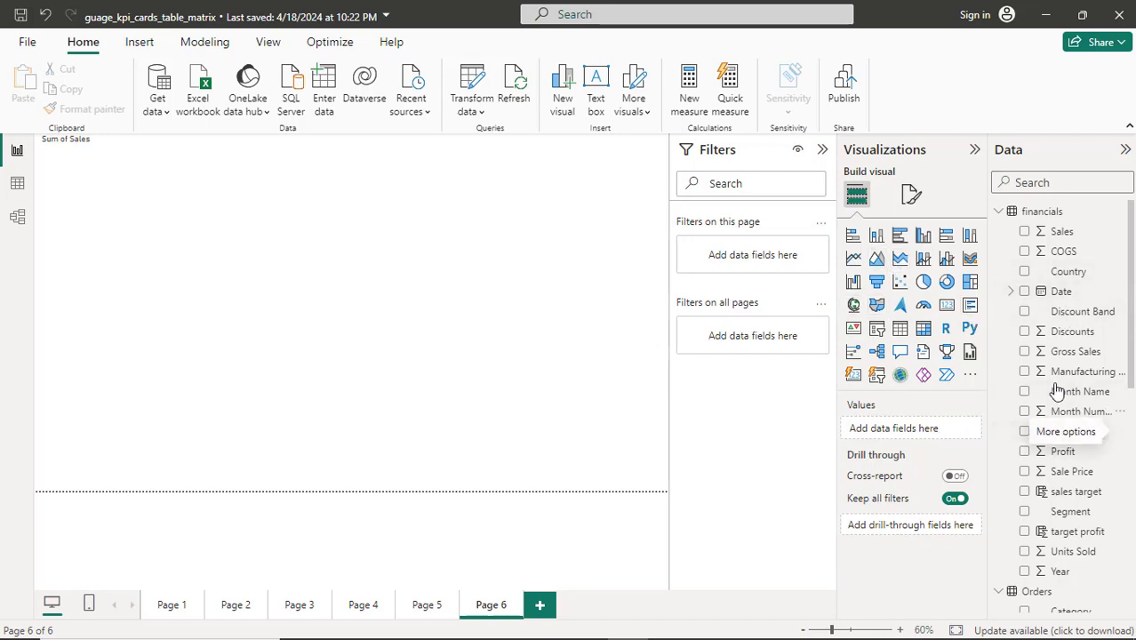
click(998, 213)
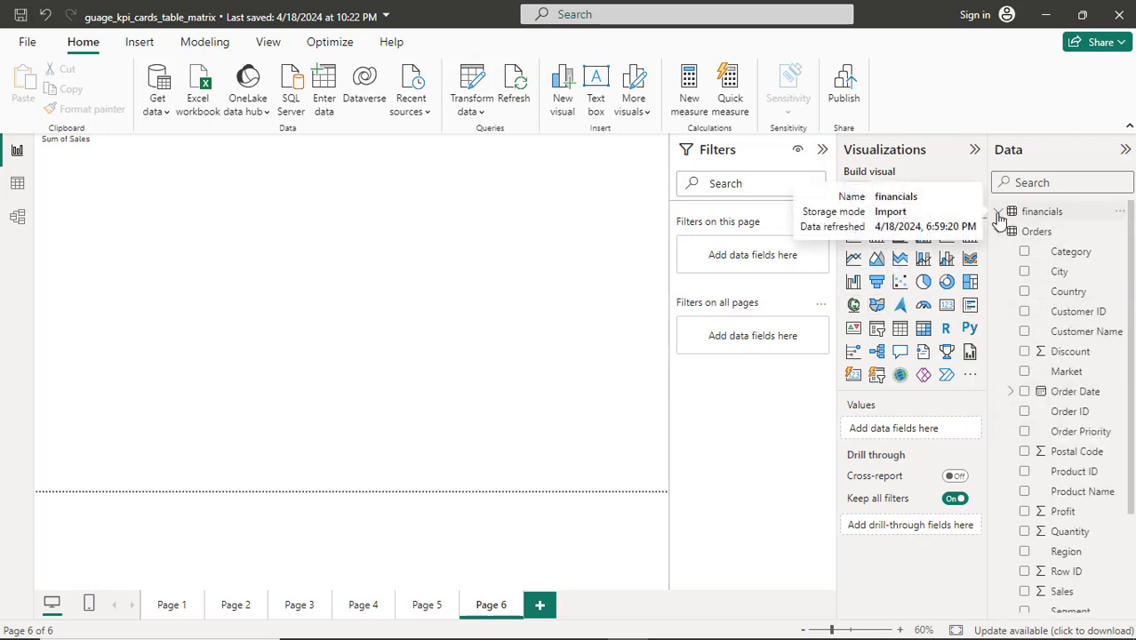
click(998, 232)
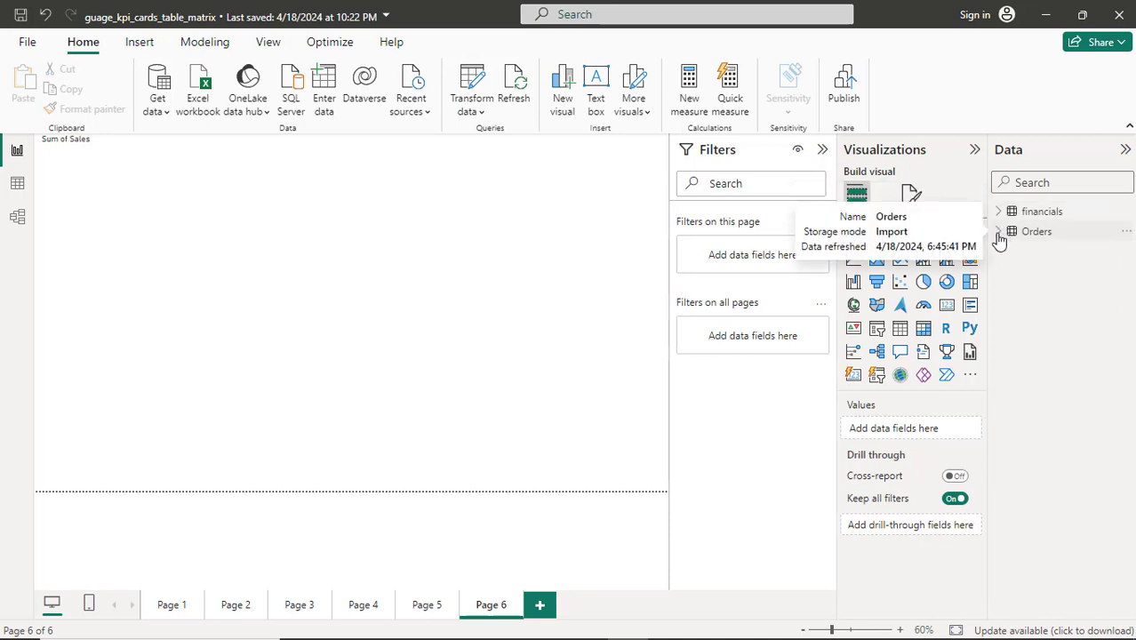
Expand the Orders and financials tables in the field list to show their fields.
click(998, 233)
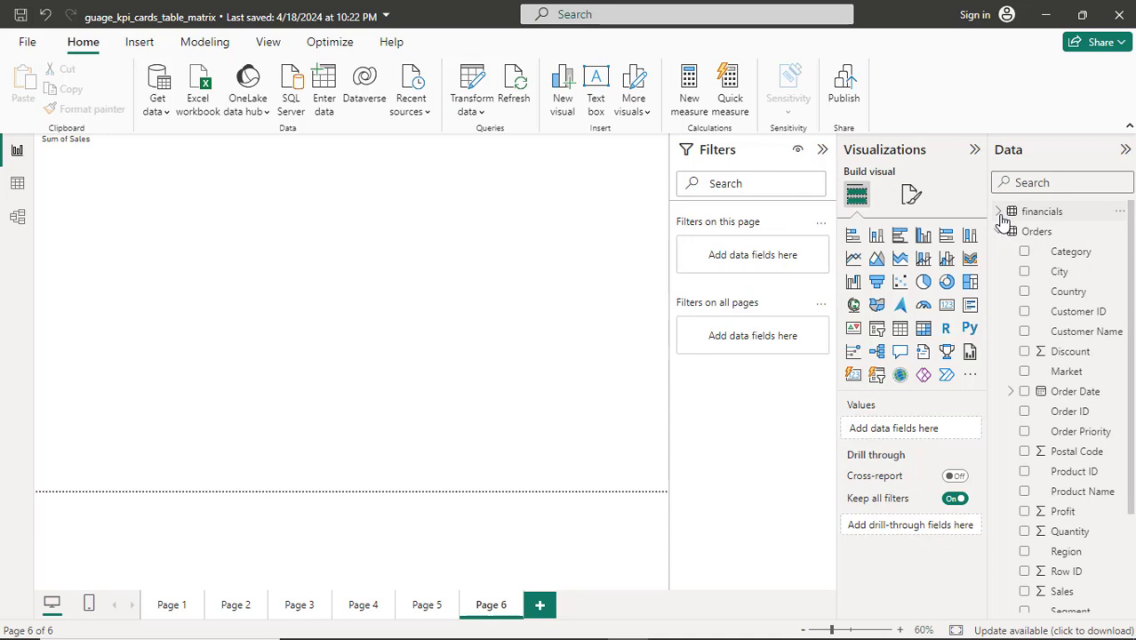
click(1000, 215)
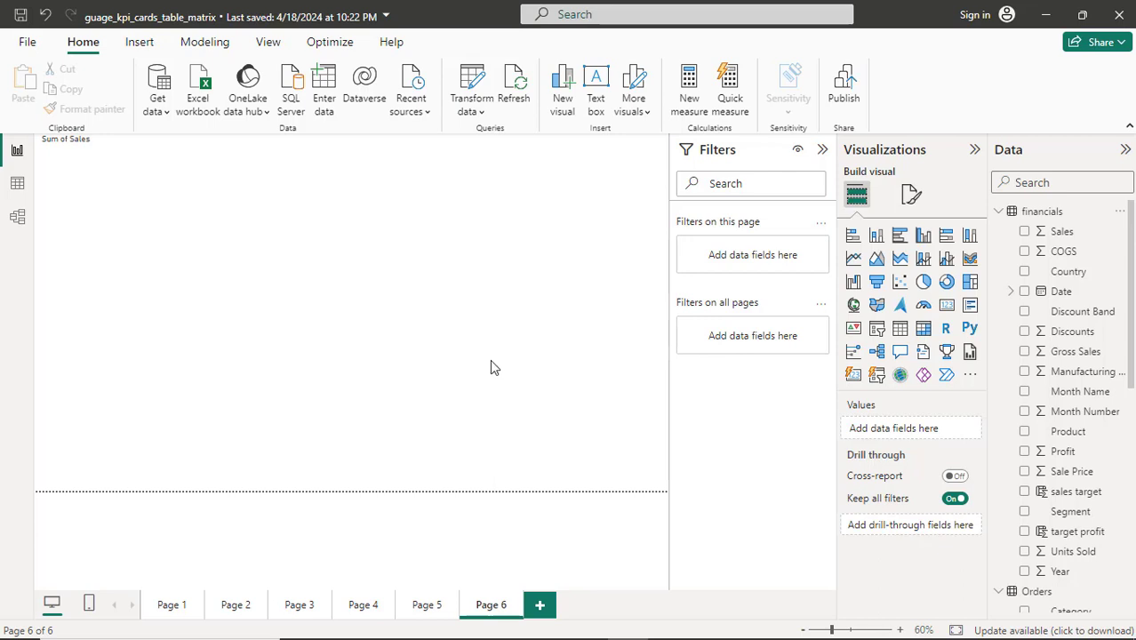
Switch to Excel, create a blank workbook and maximize its window.
key(super)
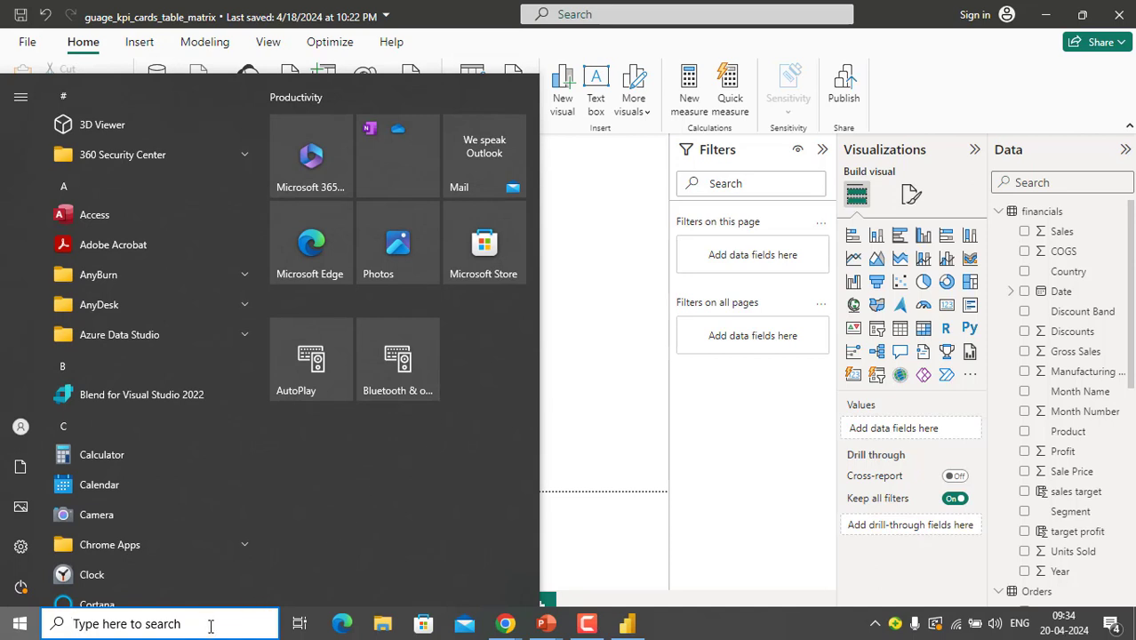
text(ex)
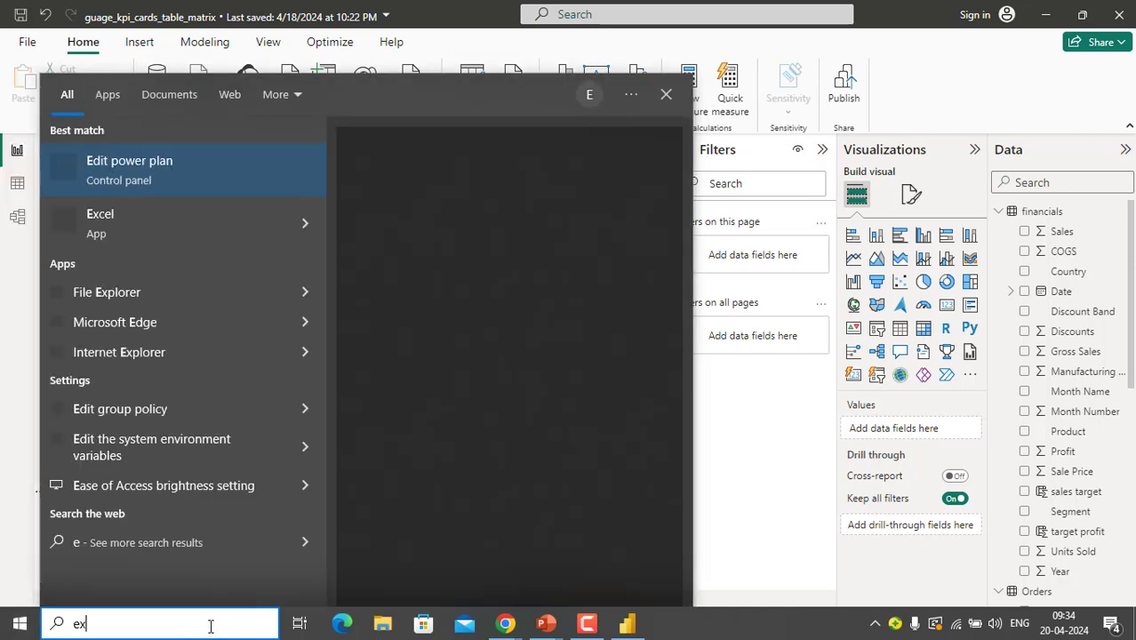
text(c)
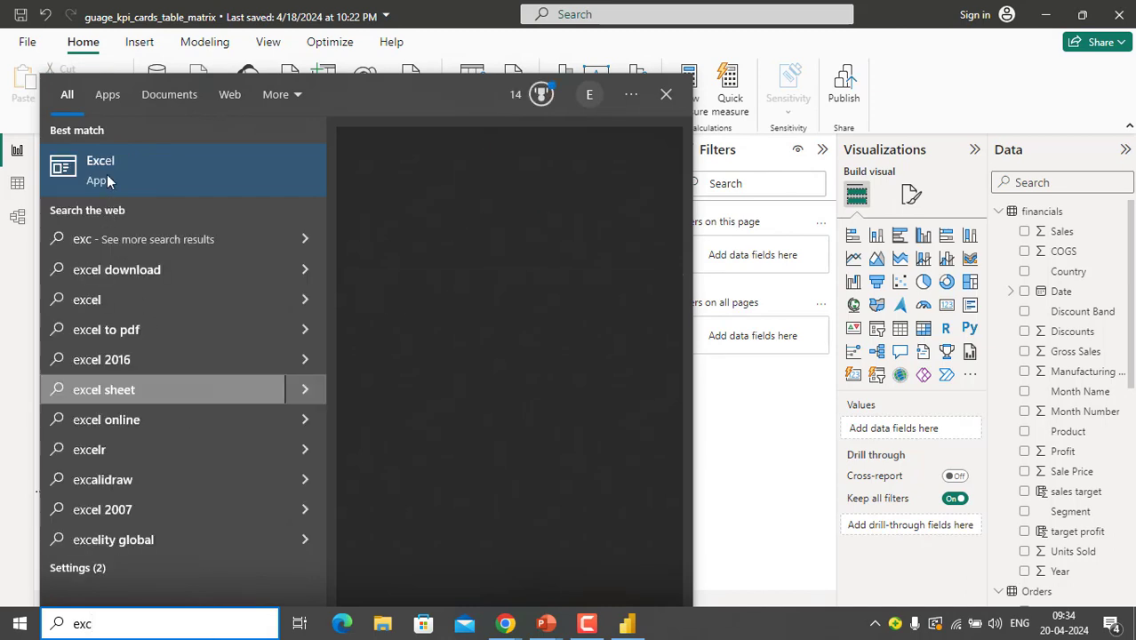
click(107, 181)
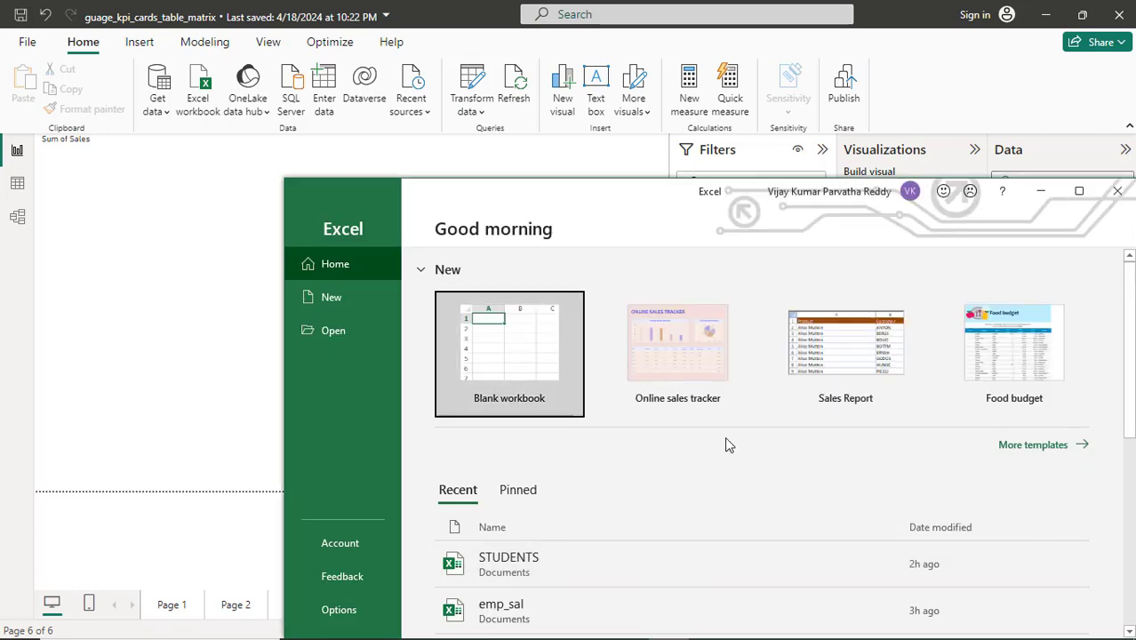
click(536, 325)
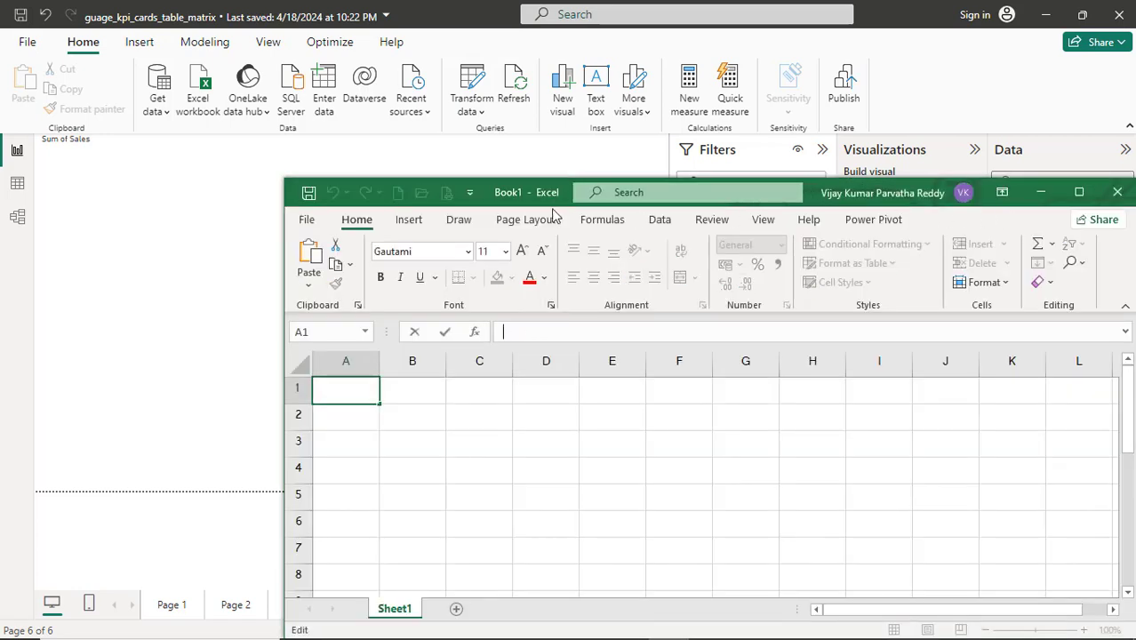
click(1079, 192)
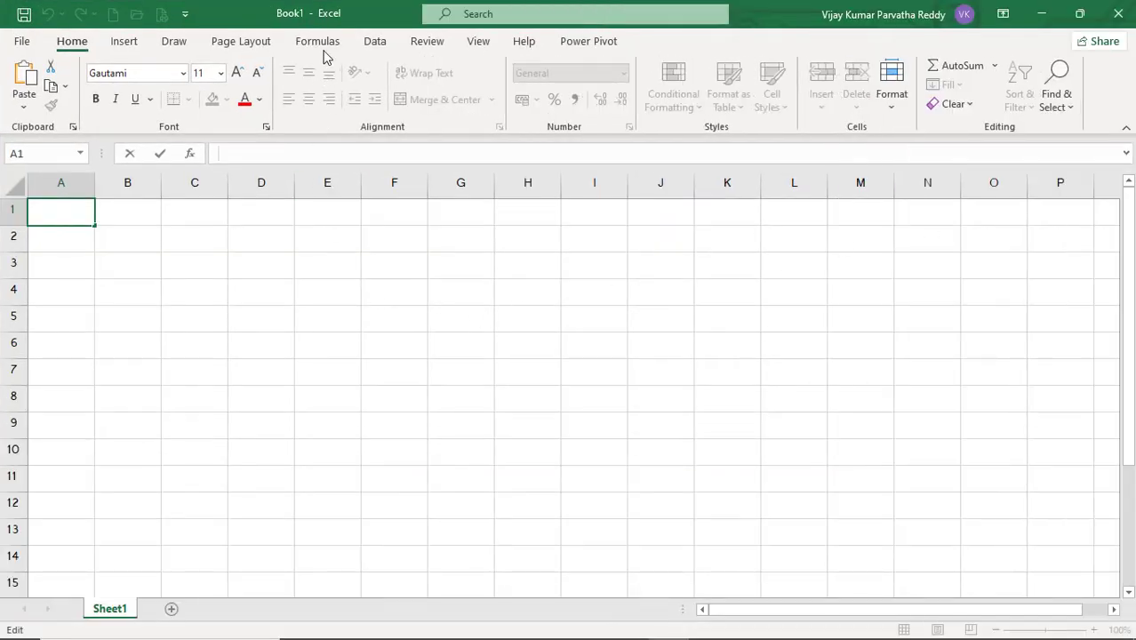
Examine Excel's formula function library, including the additional function categories, and leave the list without inserting a function.
click(325, 45)
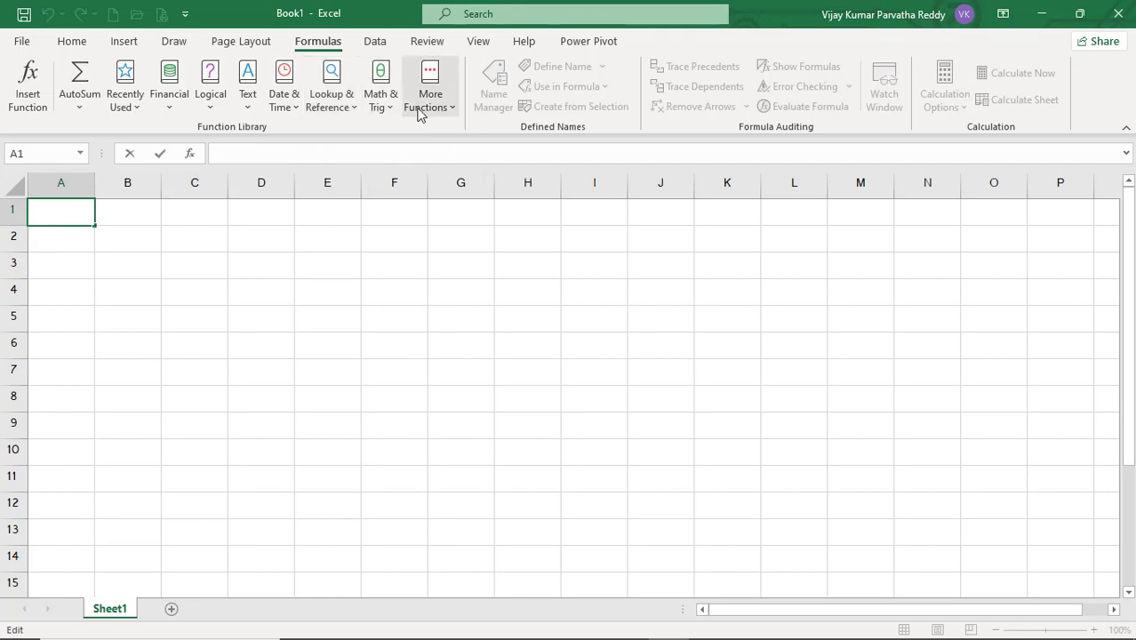
click(452, 109)
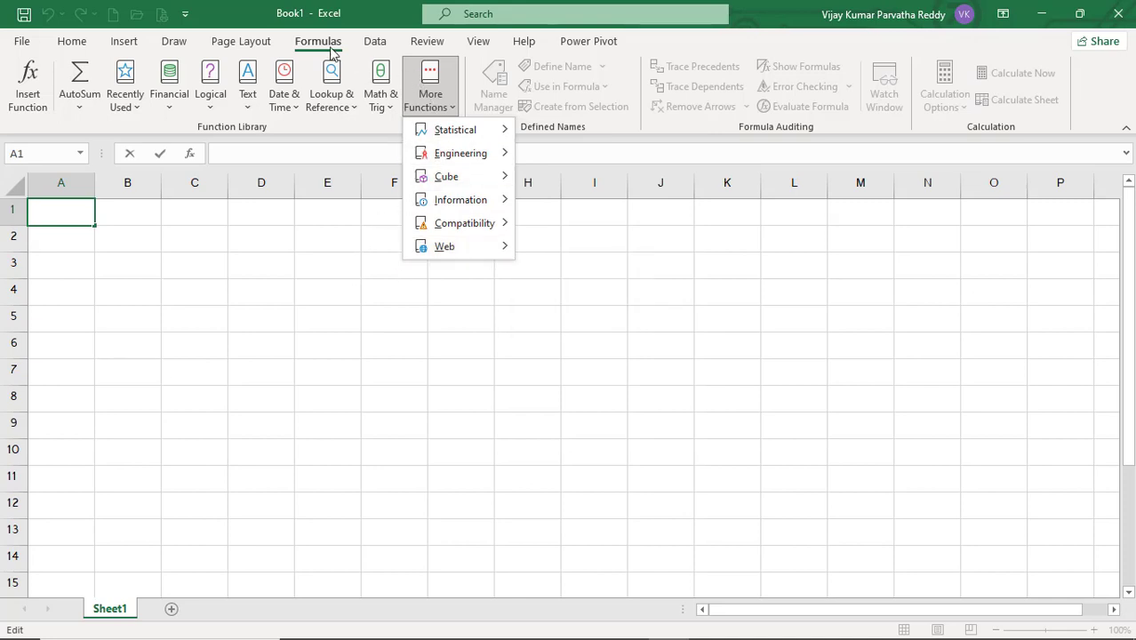
click(213, 263)
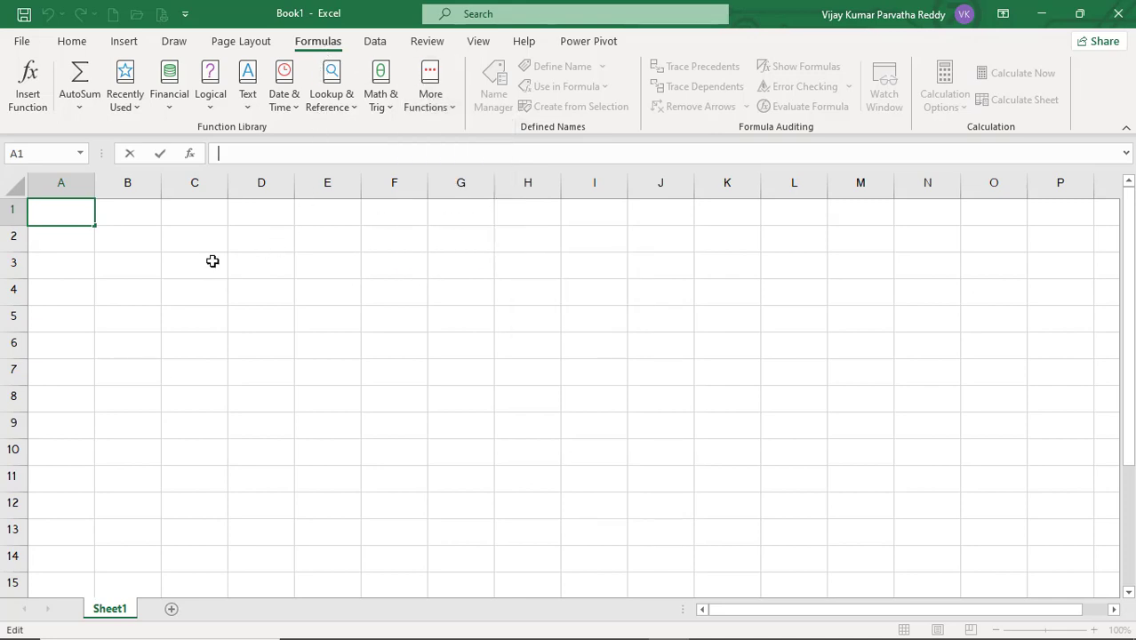
click(170, 238)
click(143, 219)
click(68, 221)
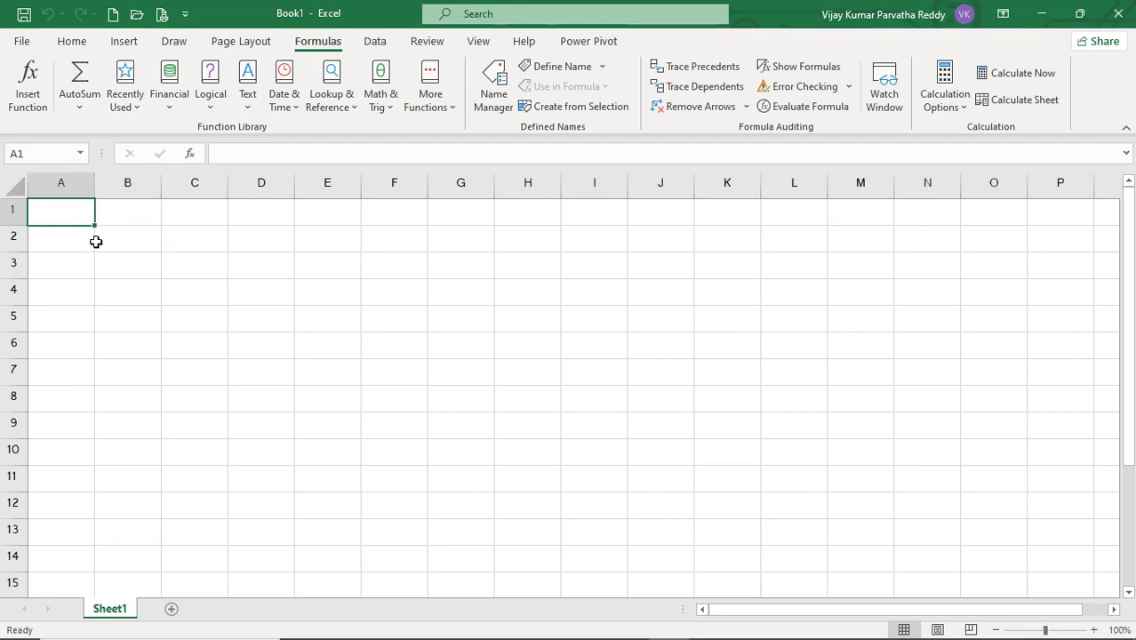
click(134, 260)
click(250, 296)
click(326, 308)
click(356, 274)
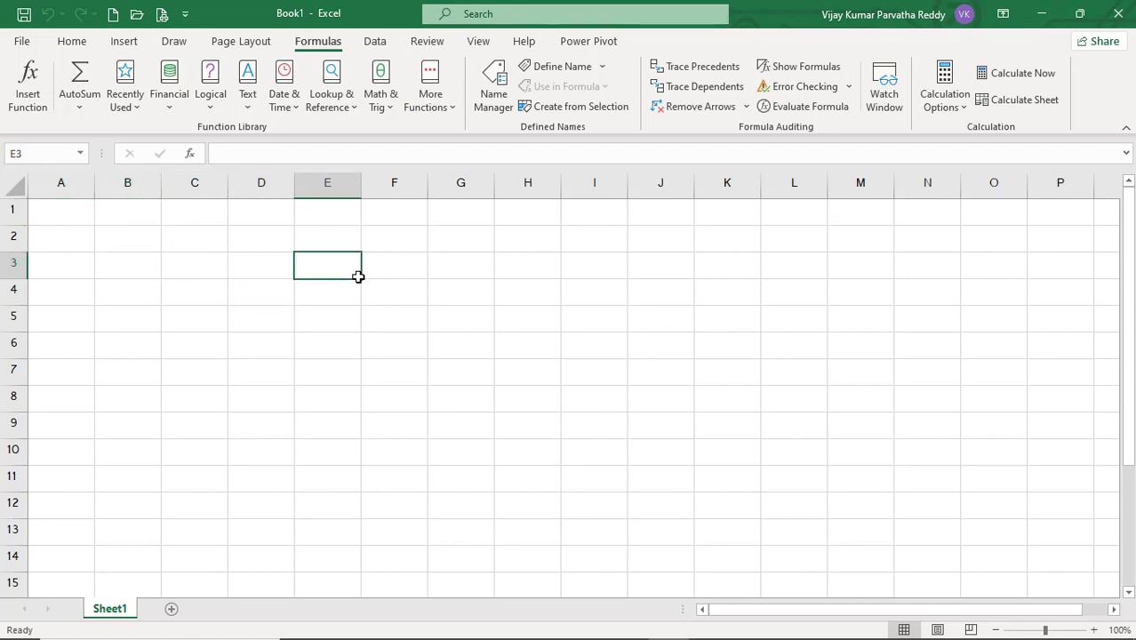
click(339, 307)
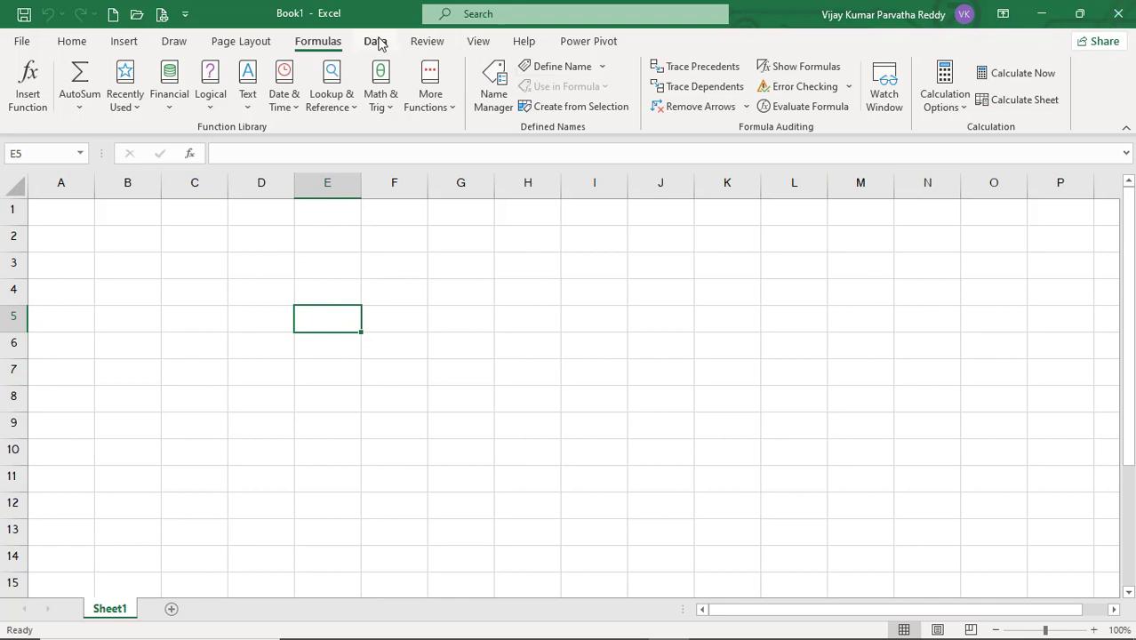
click(453, 271)
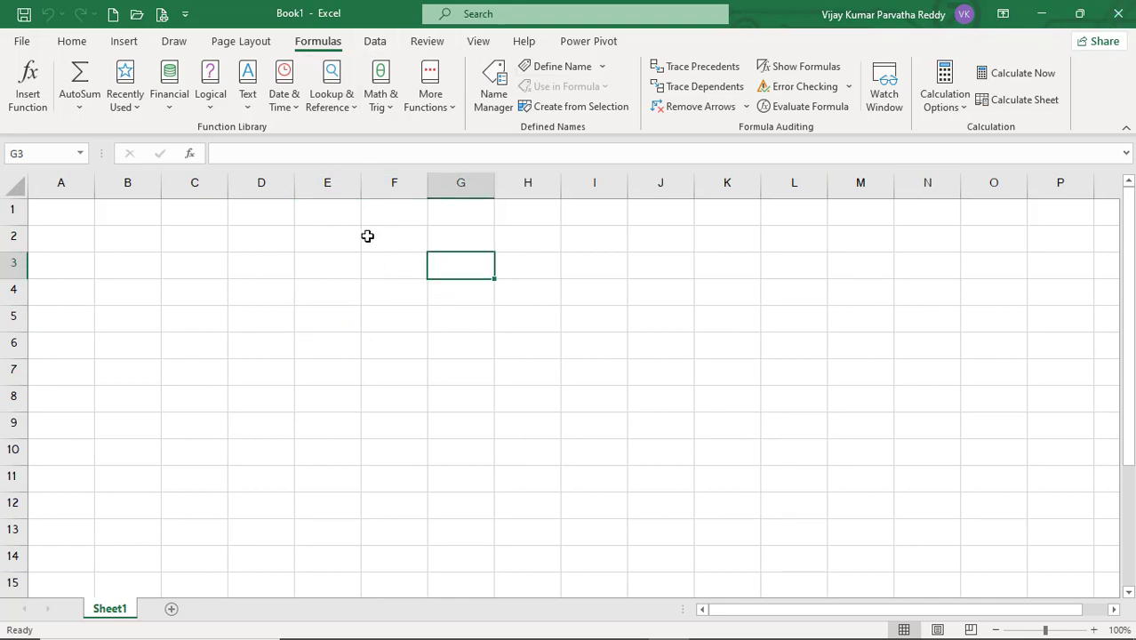
click(328, 255)
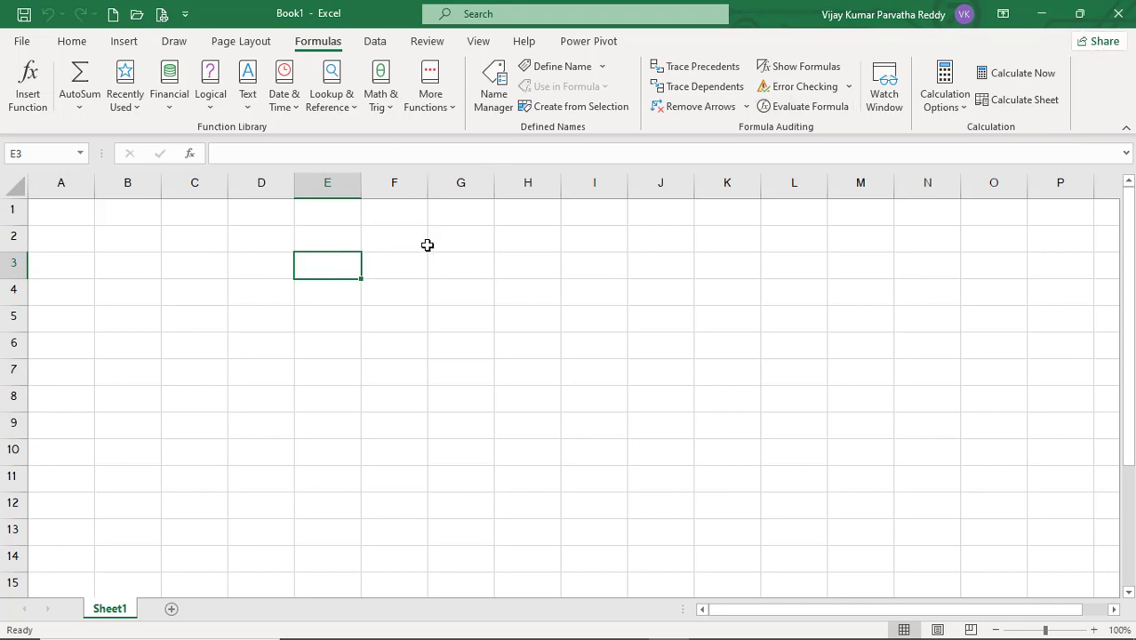
Close the blank Excel workbook without saving it and return to the Power BI report.
click(1113, 19)
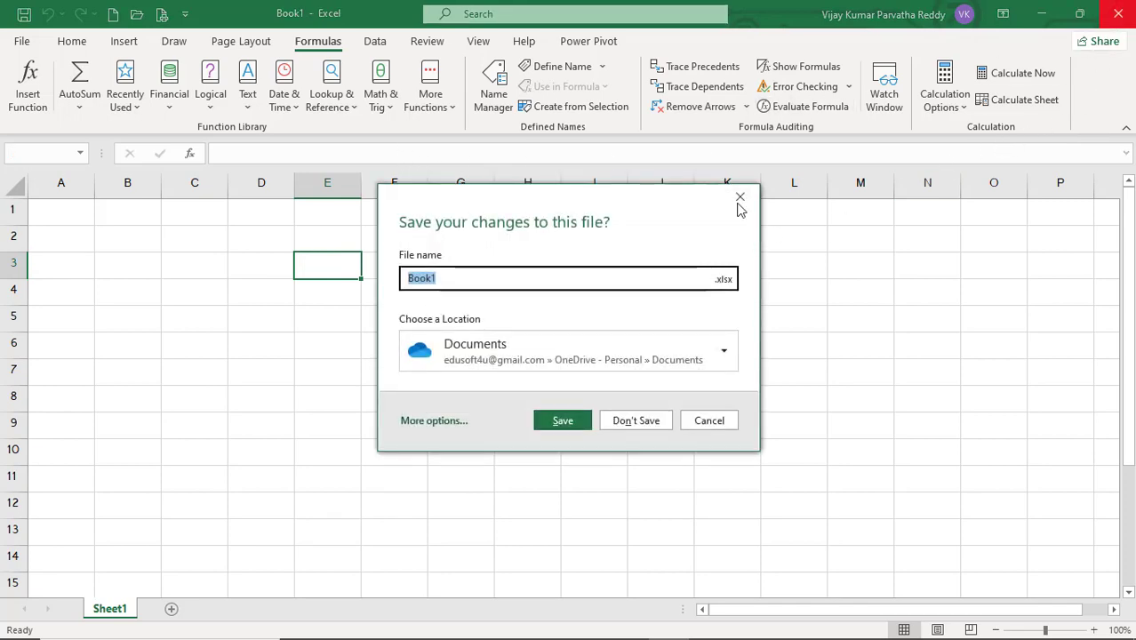
click(634, 425)
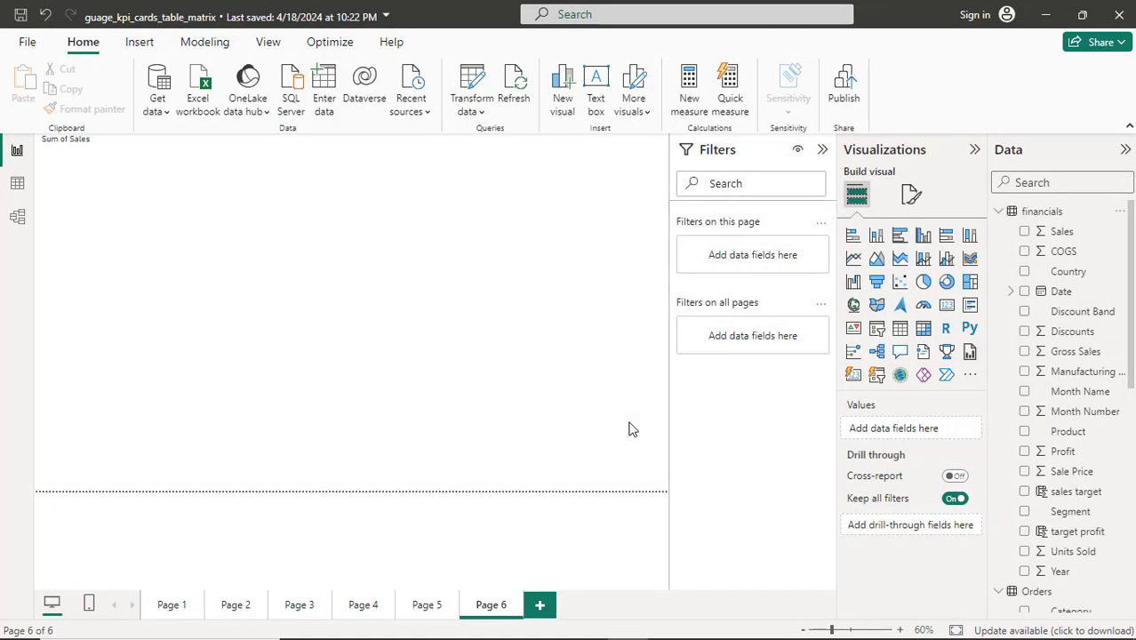